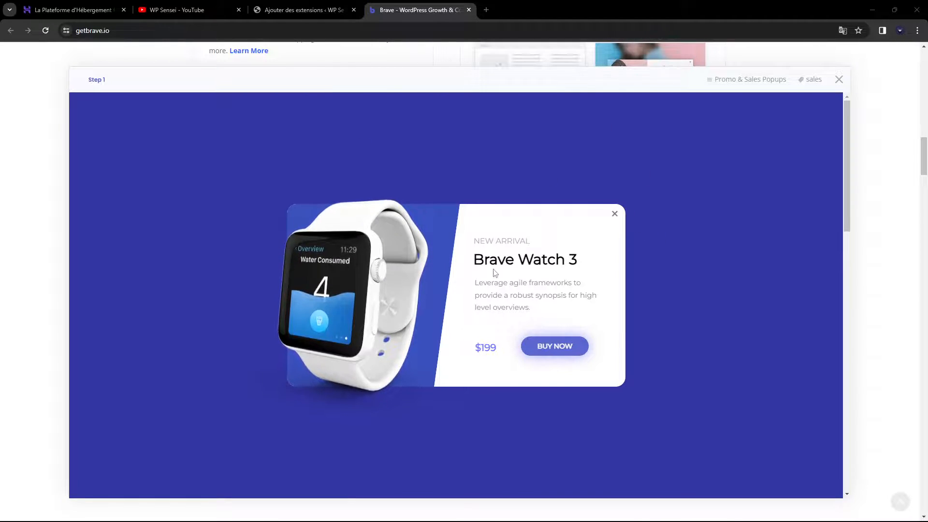
Close the Brave Watch popup preview and return to the Brave plugin details in WordPress
click(839, 79)
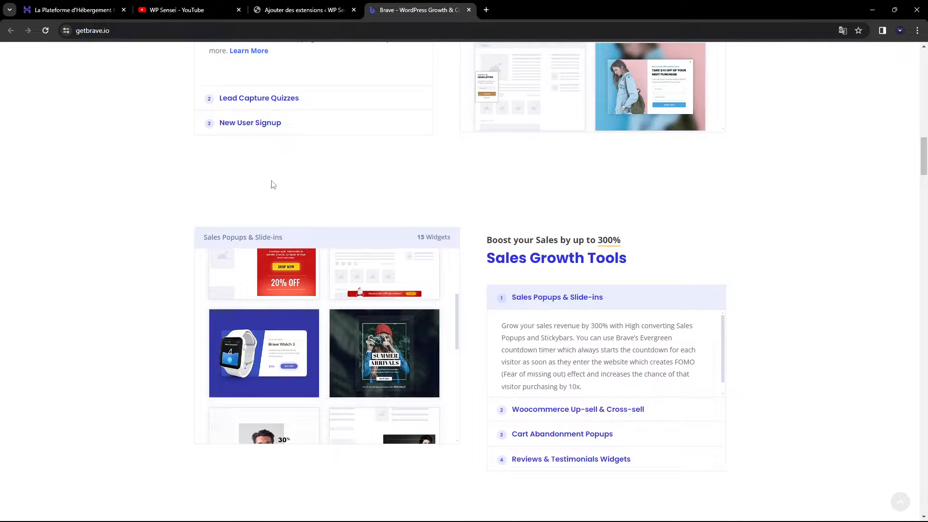
click(285, 10)
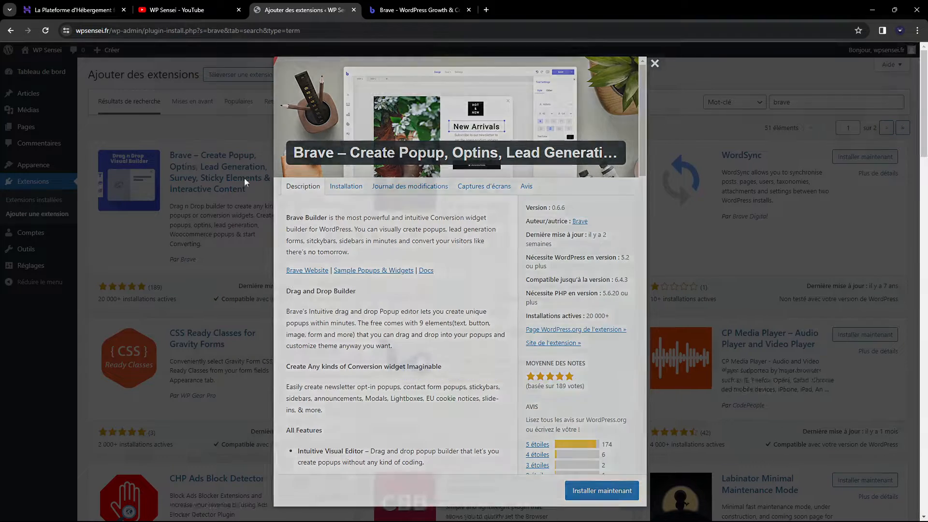
Close the Brave plugin details, compare them with getbrave.io, then bring up Hostinger's homepage
click(244, 177)
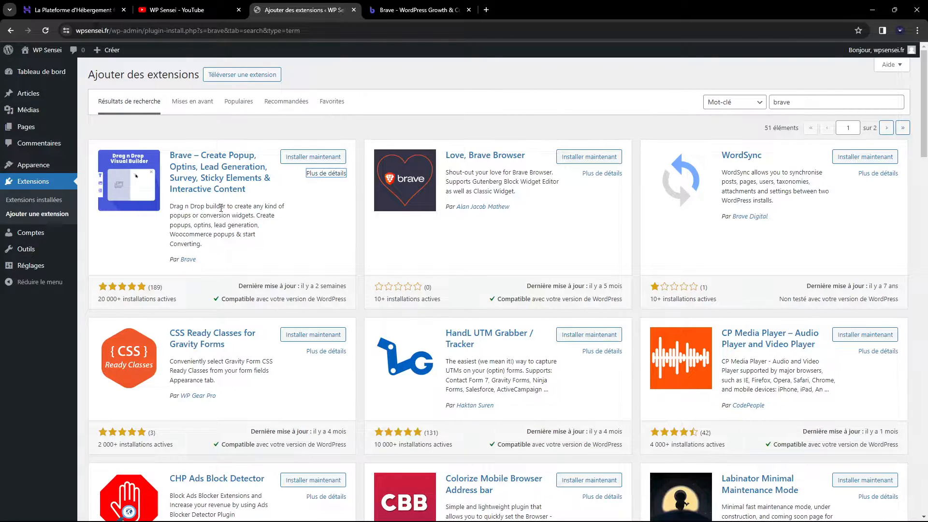
click(415, 9)
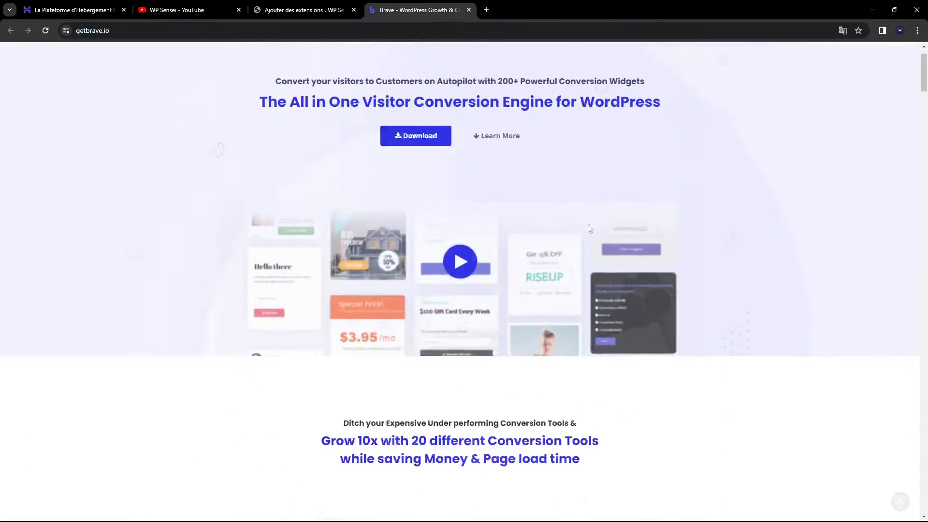
scroll(589, 229, down, 15)
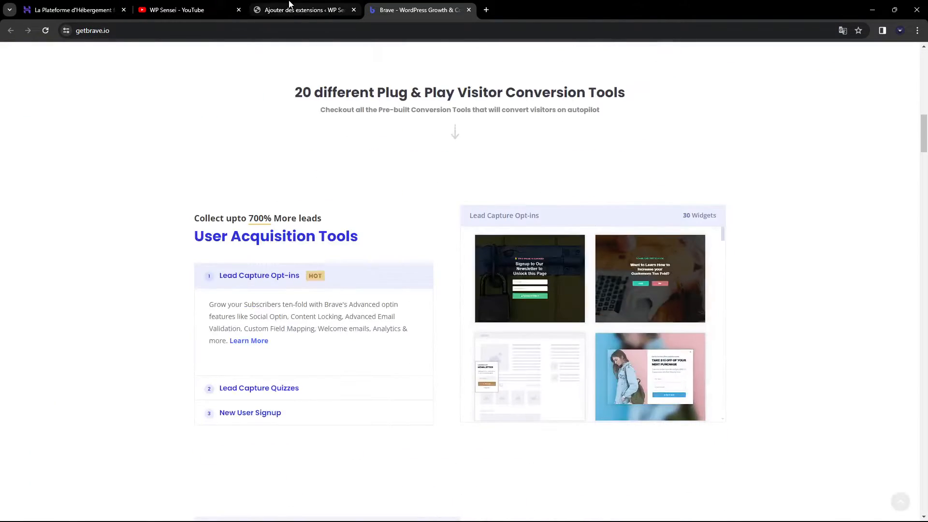
click(290, 5)
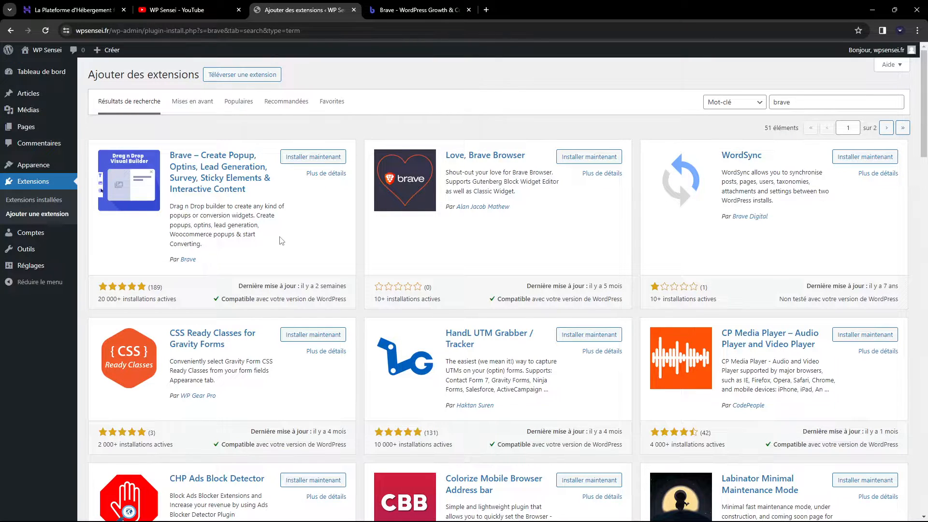
click(396, 4)
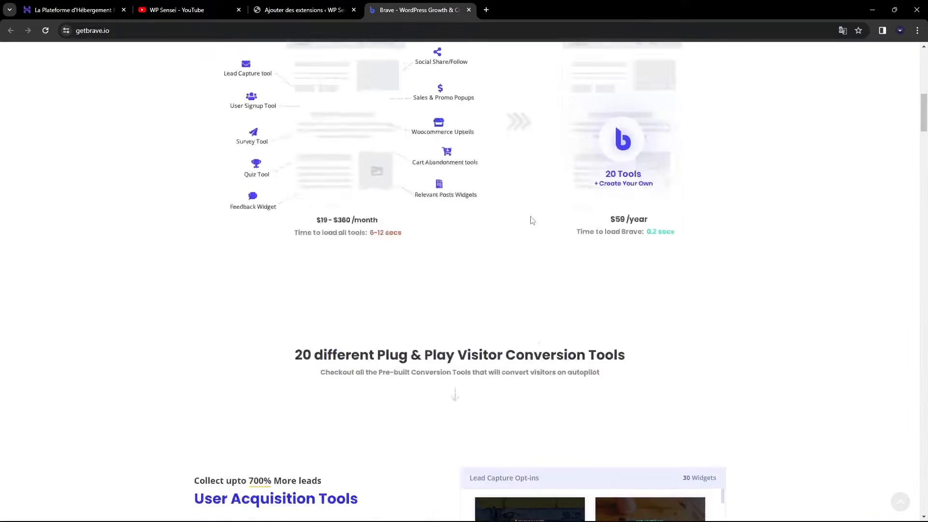
scroll(556, 218, up, 15)
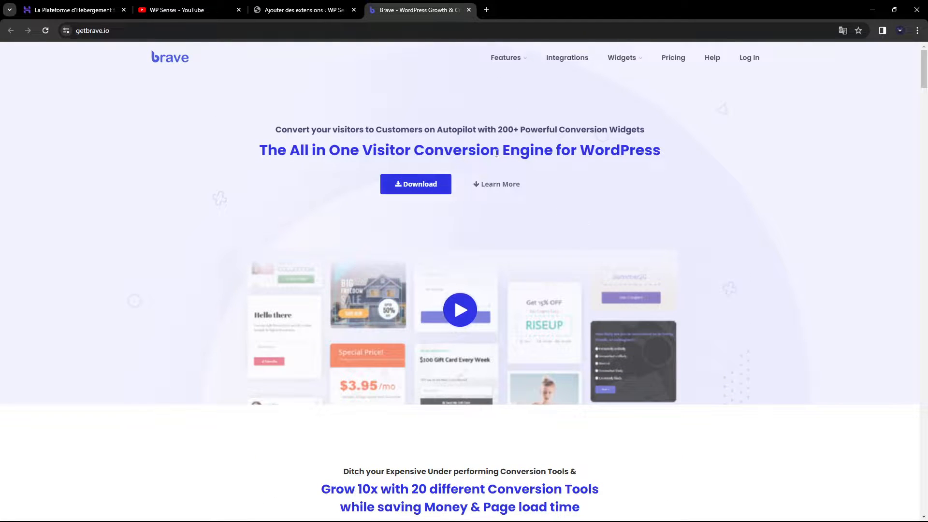
click(304, 3)
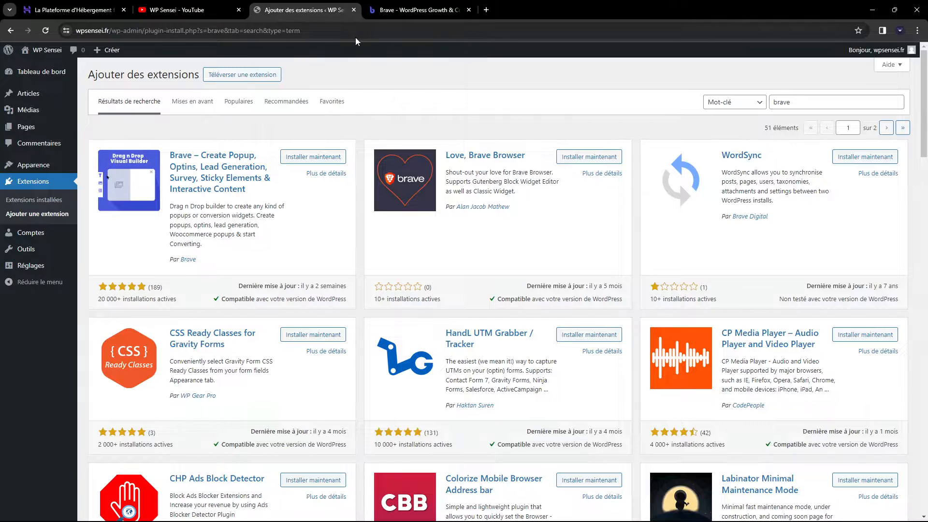
click(75, 4)
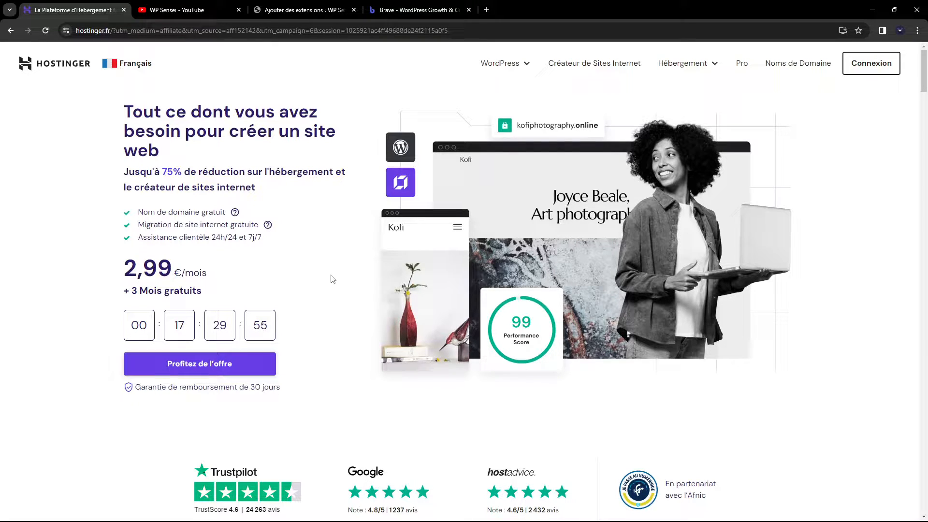
Scroll Hostinger's homepage down to the Premium, Business and Cloud Startup plan prices
scroll(328, 278, down, 2)
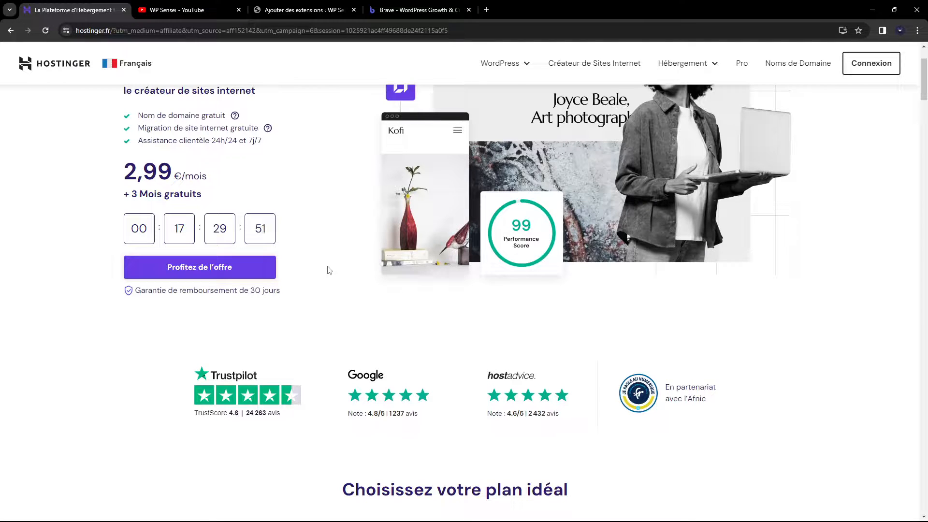
scroll(327, 272, down, 6)
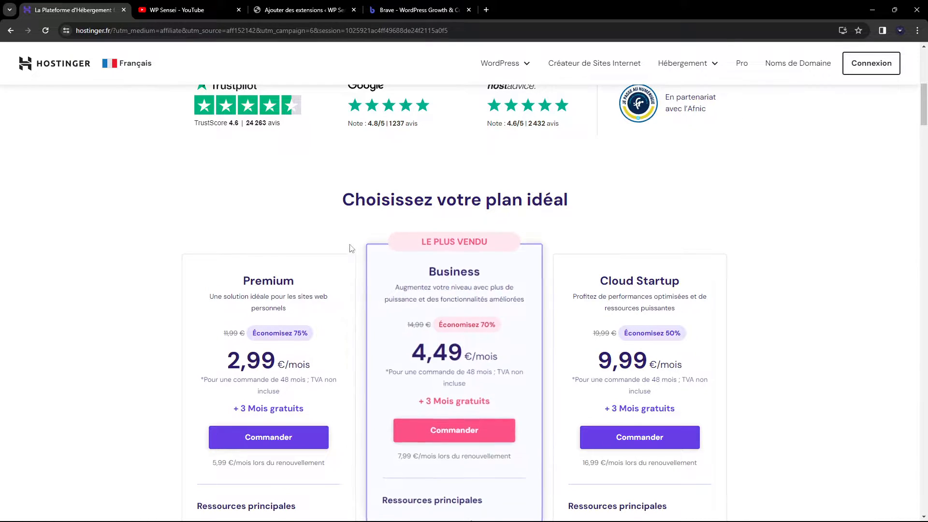
scroll(149, 197, down, 2)
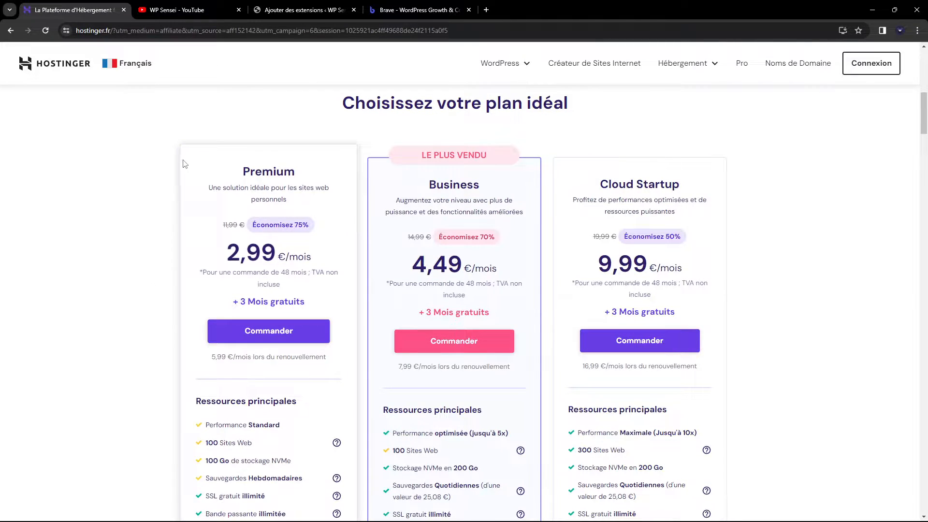
scroll(174, 179, down, 3)
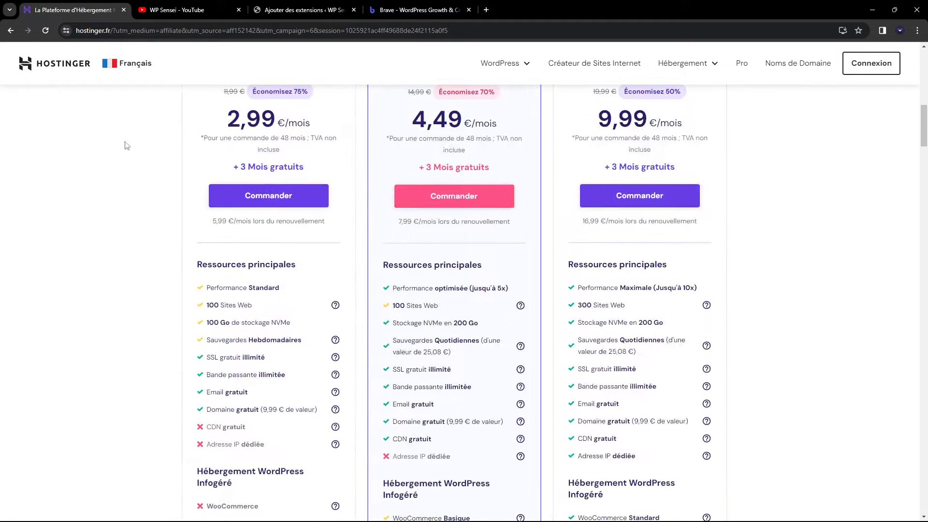
scroll(155, 265, up, 2)
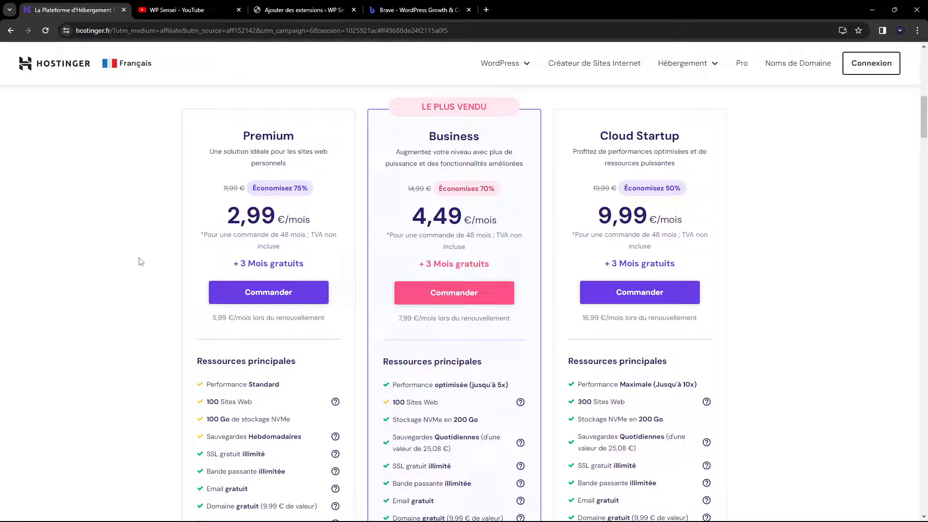
scroll(140, 261, down, 1)
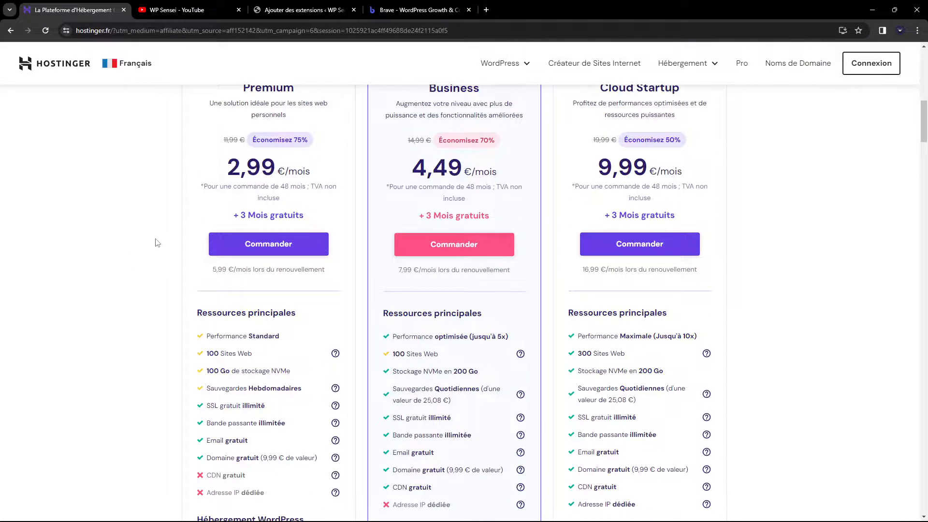
scroll(294, 201, up, 2)
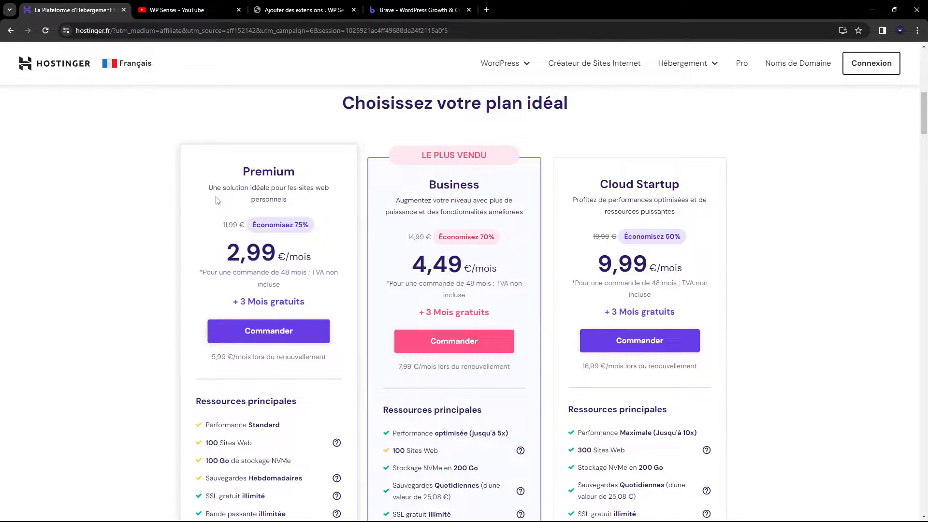
scroll(87, 140, down, 2)
scroll(327, 275, up, 2)
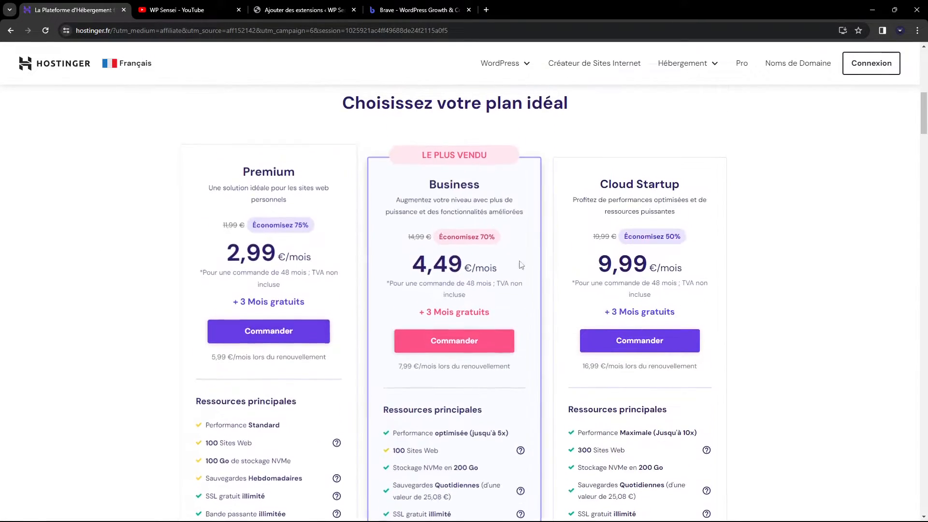
scroll(522, 265, down, 3)
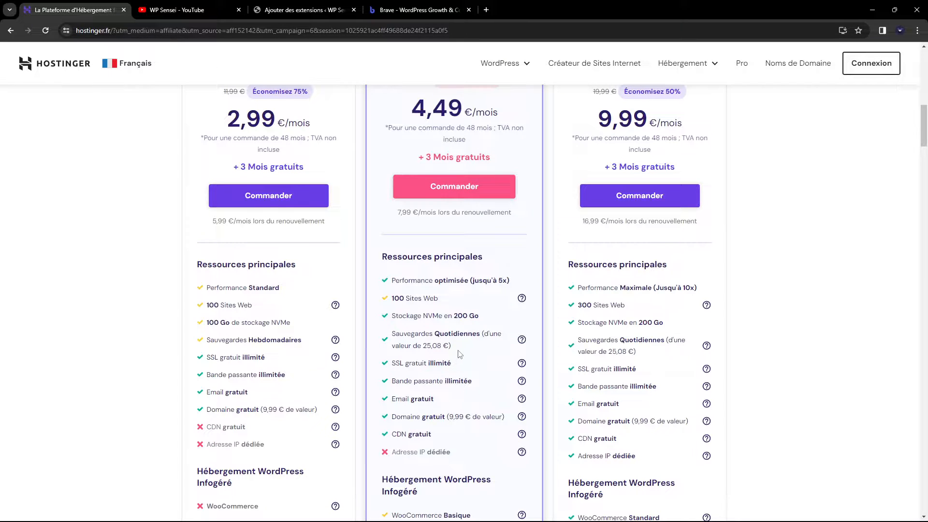
scroll(436, 213, up, 3)
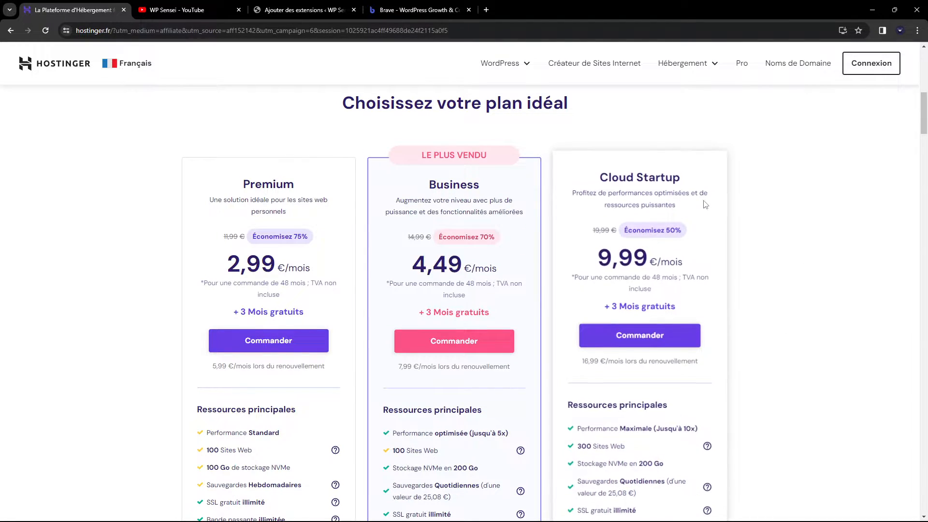
scroll(705, 204, down, 3)
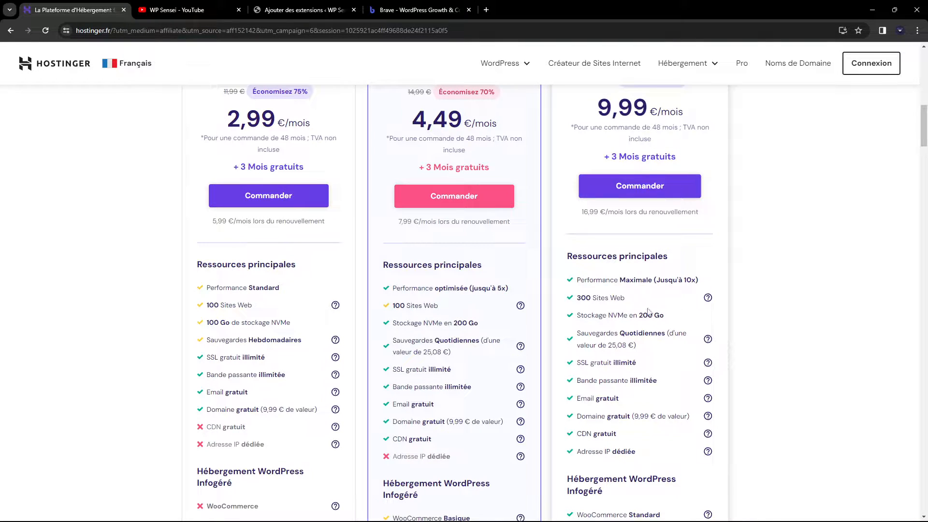
scroll(736, 349, up, 1)
scroll(736, 349, up, 2)
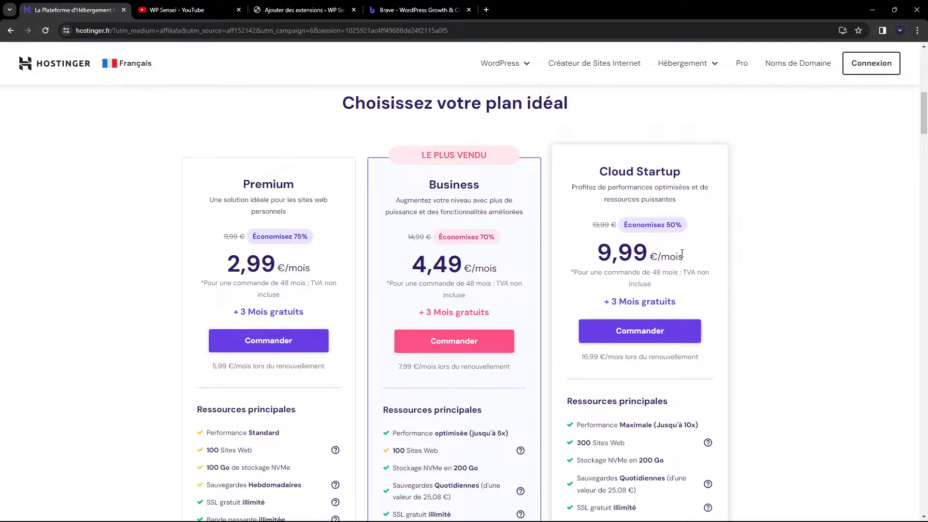
scroll(691, 250, down, 1)
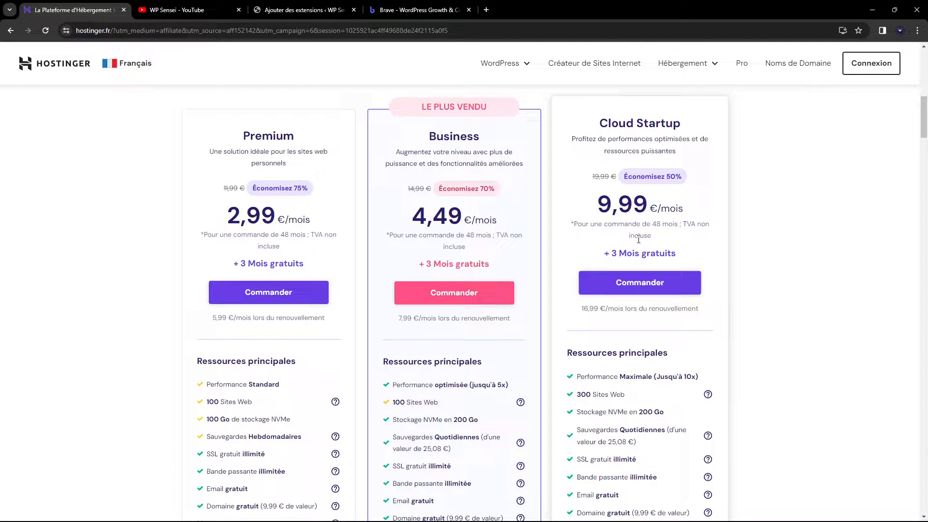
scroll(623, 237, down, 3)
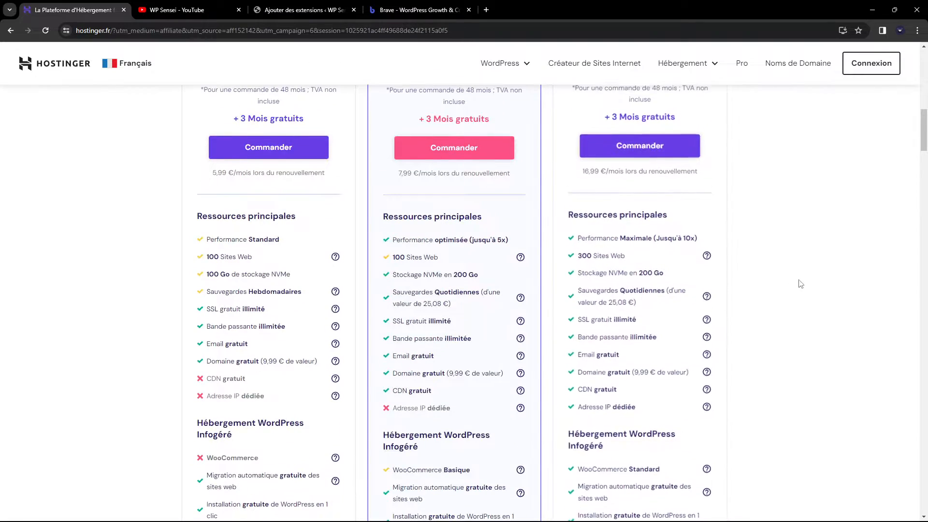
scroll(595, 300, up, 2)
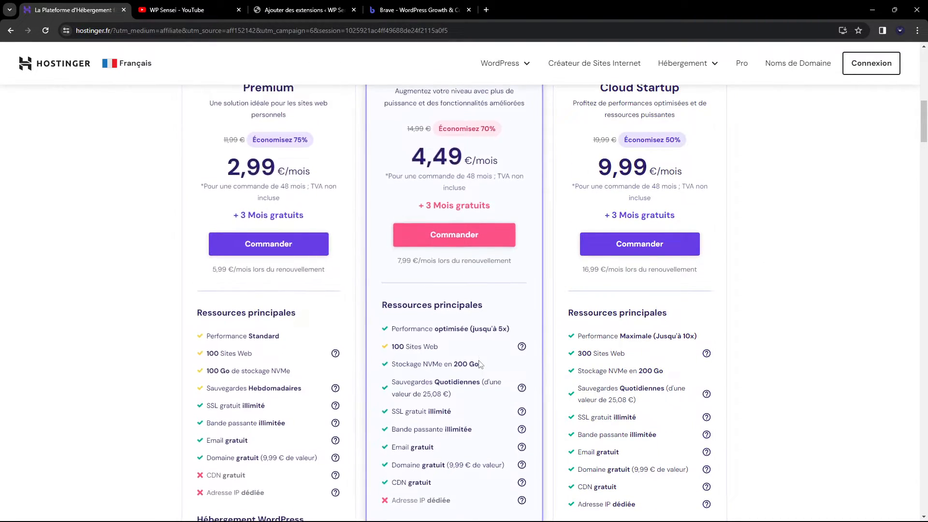
scroll(473, 351, down, 2)
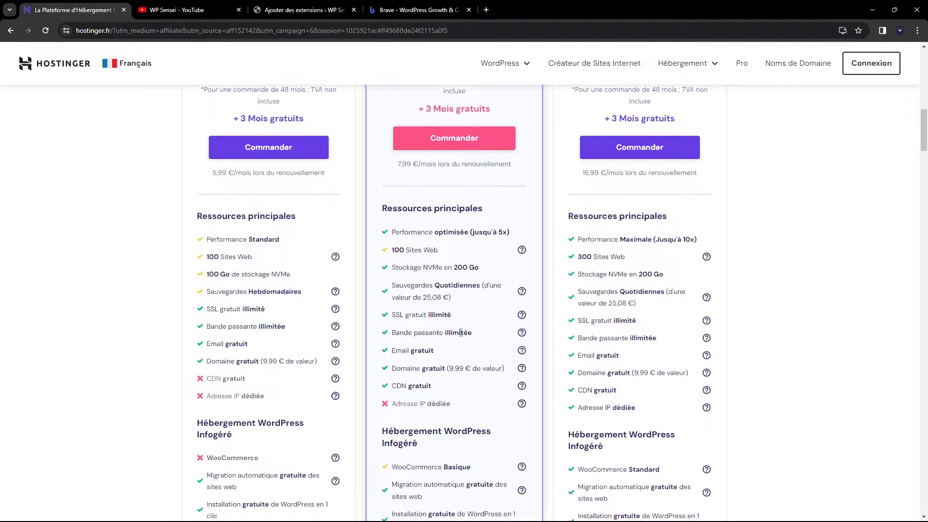
scroll(237, 252, down, 1)
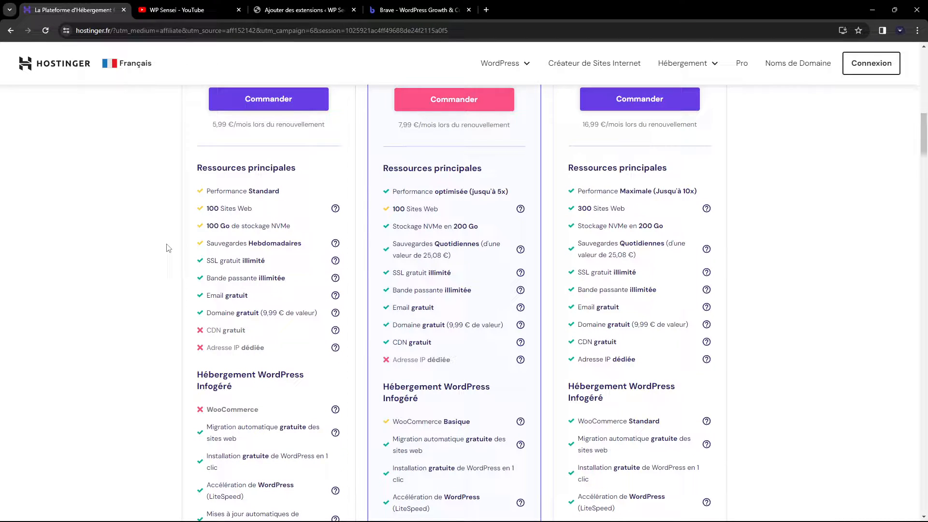
scroll(168, 243, down, 2)
scroll(168, 244, down, 3)
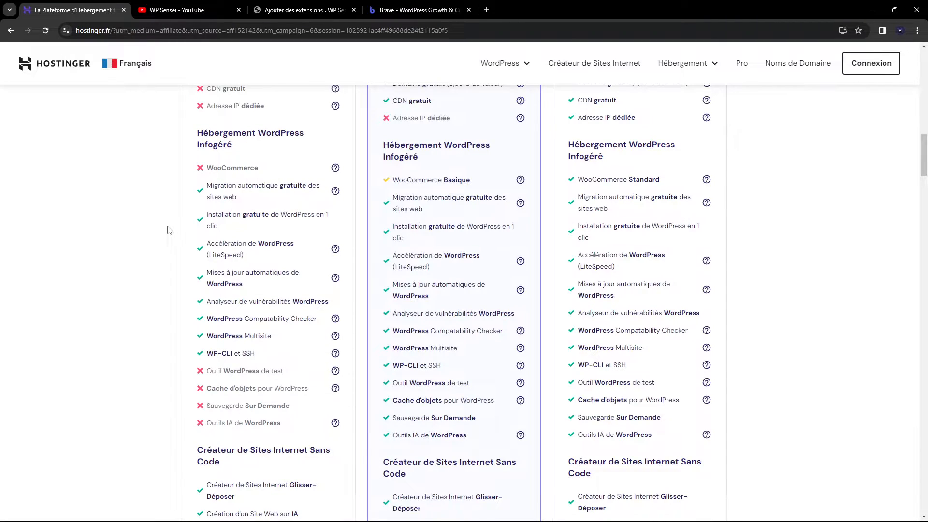
scroll(169, 231, down, 1)
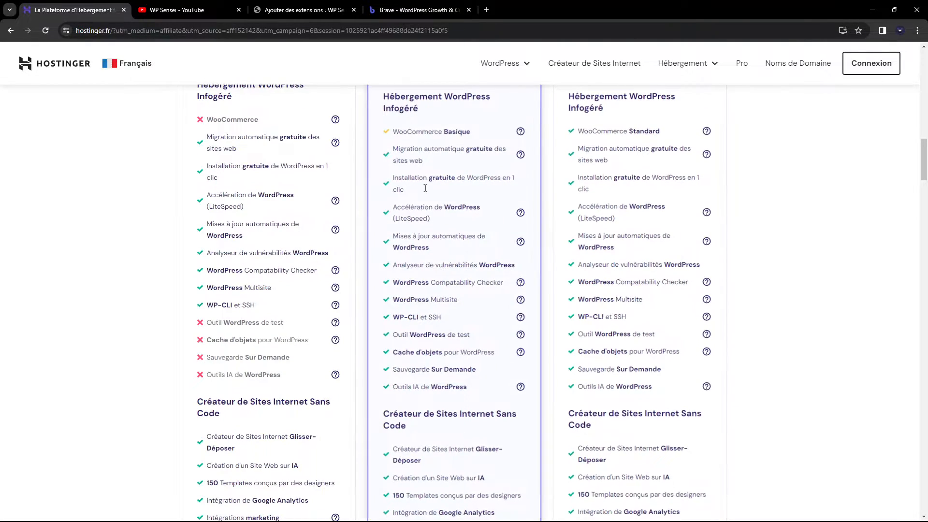
scroll(406, 227, down, 3)
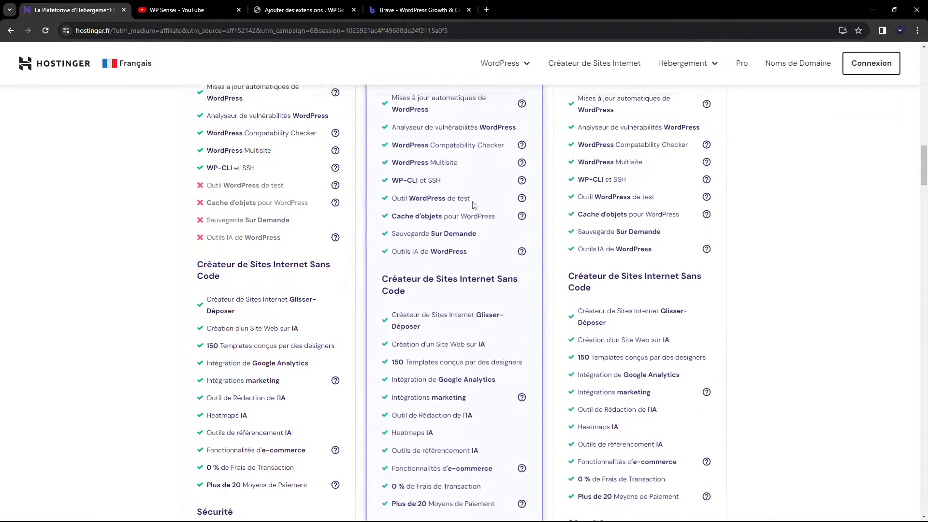
scroll(467, 213, up, 3)
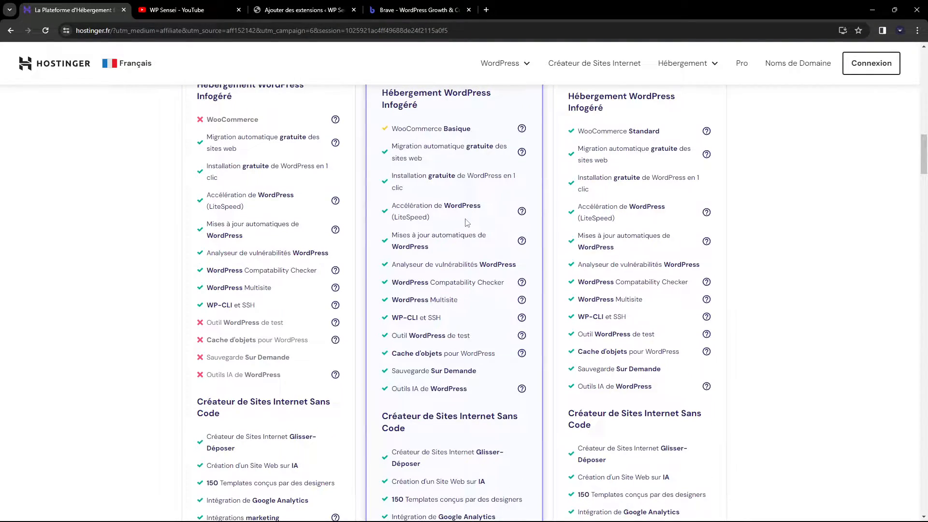
scroll(467, 223, down, 5)
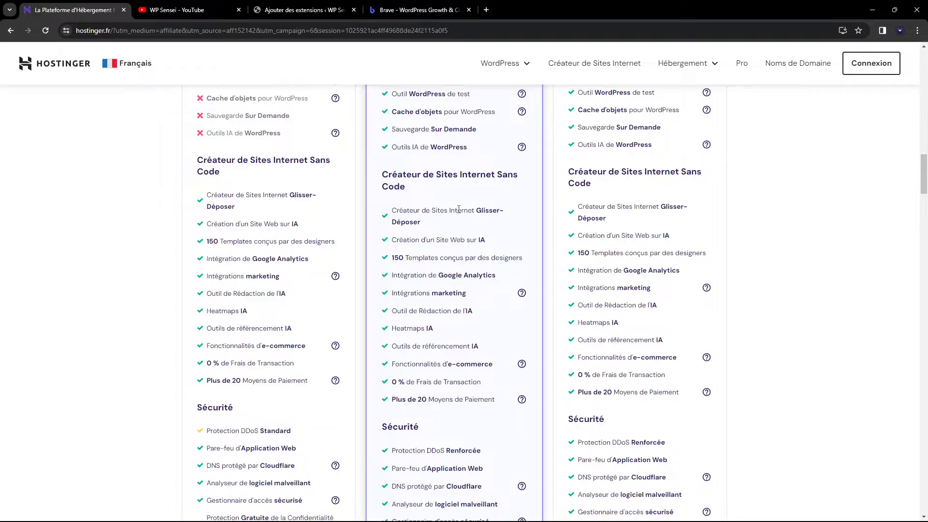
scroll(459, 213, down, 2)
scroll(570, 326, up, 12)
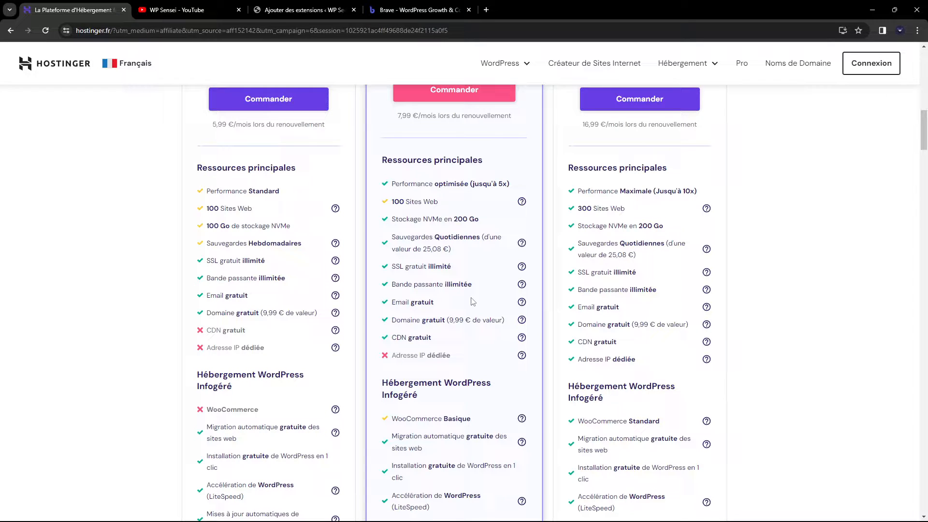
scroll(473, 301, up, 4)
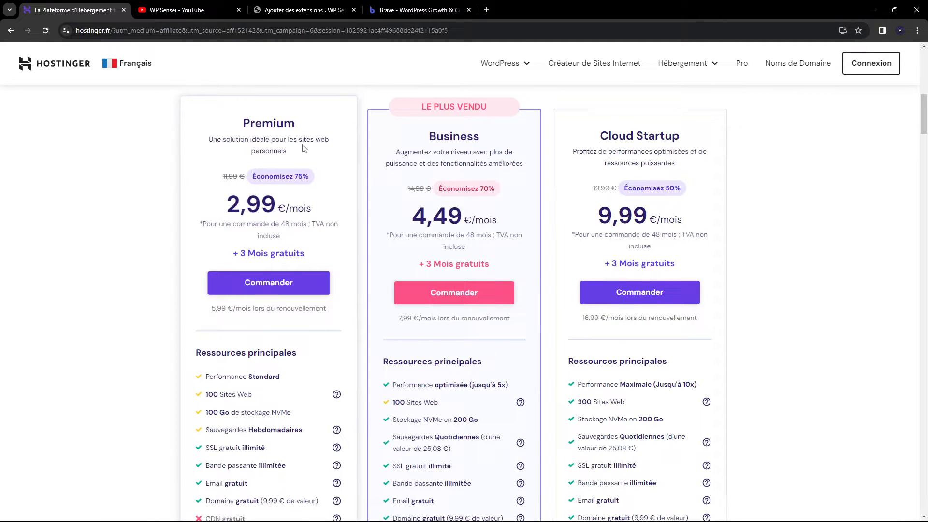
Order the Premium hosting plan and review the 48-month checkout totalling 172,22 €
click(311, 288)
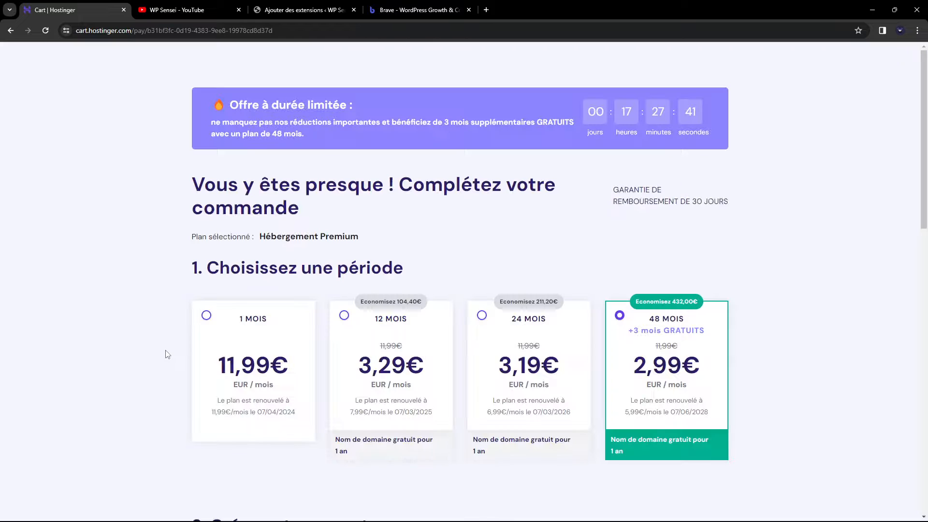
scroll(145, 323, down, 3)
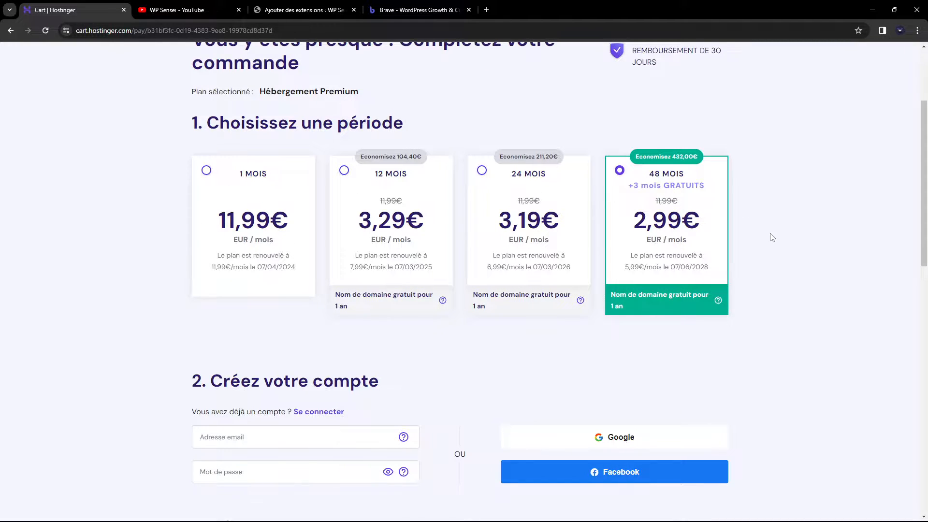
scroll(773, 238, up, 1)
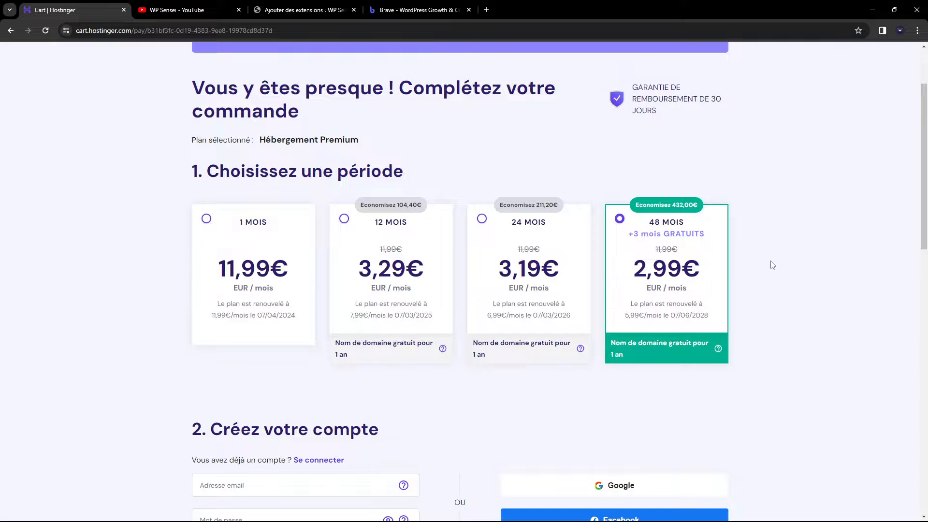
scroll(512, 303, up, 1)
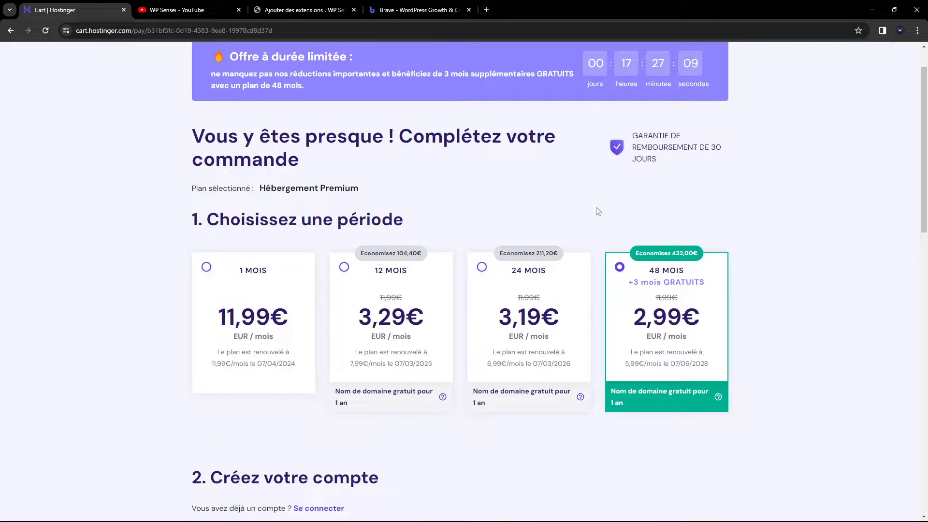
scroll(728, 238, down, 6)
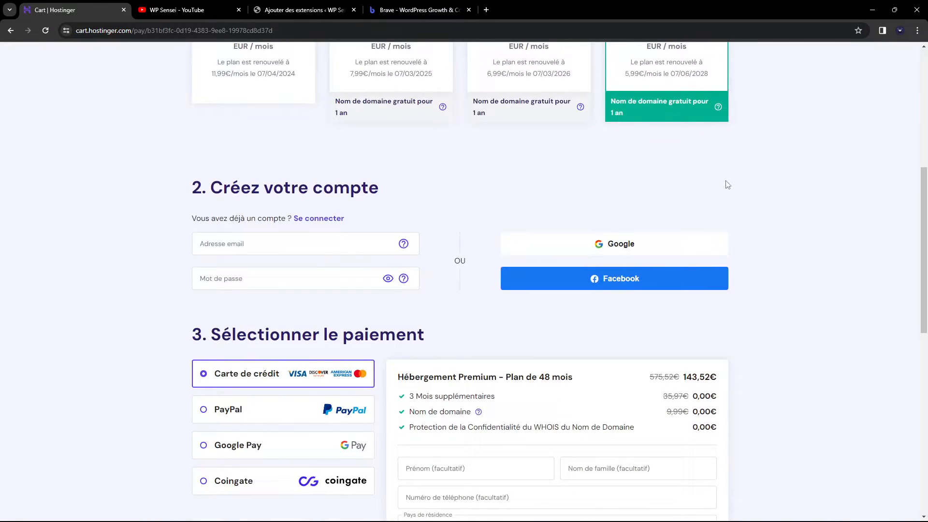
scroll(723, 213, up, 3)
scroll(719, 236, down, 10)
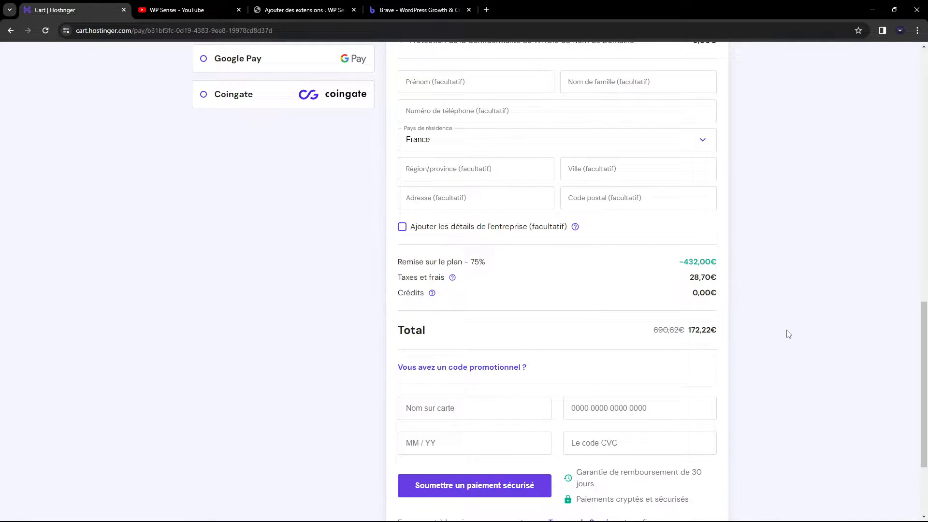
scroll(786, 334, up, 1)
scroll(779, 336, down, 2)
Apply the coupon code WPSENSEI to the Premium hosting order
click(476, 319)
click(444, 344)
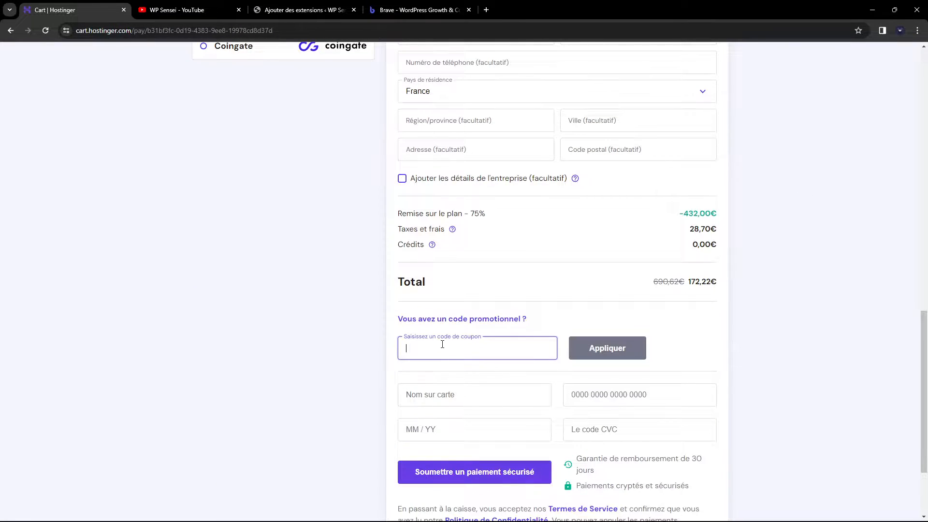
text(WPSENSEI)
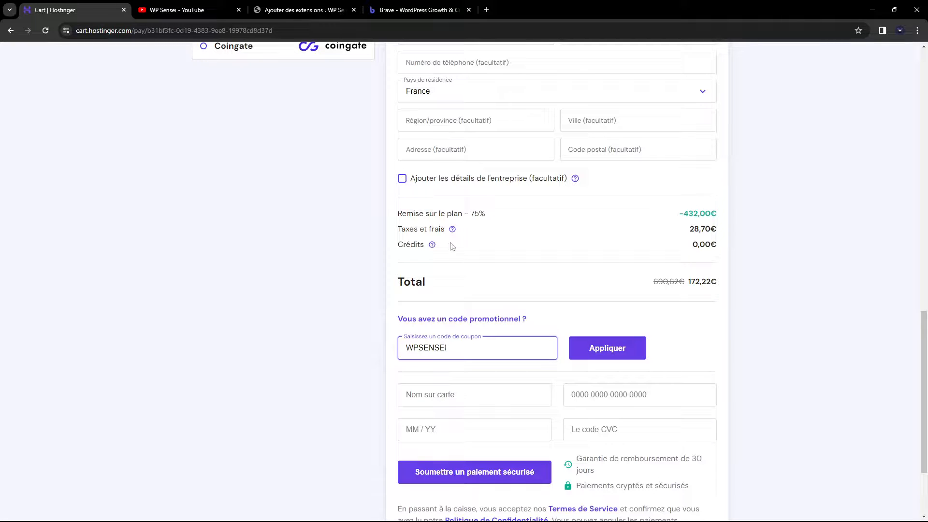
click(598, 341)
click(598, 341)
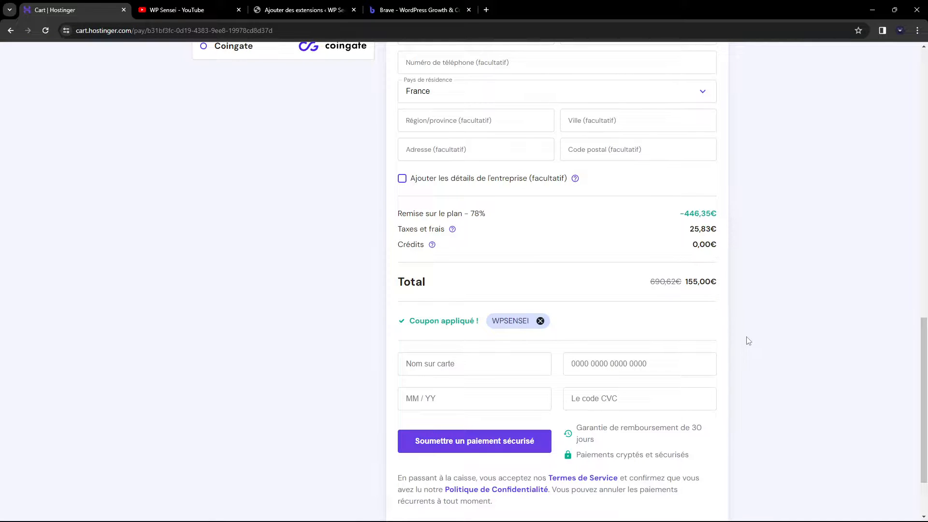
Review the discounted 155,00 € order, then switch to the WP Sensei YouTube channel
scroll(755, 344, up, 15)
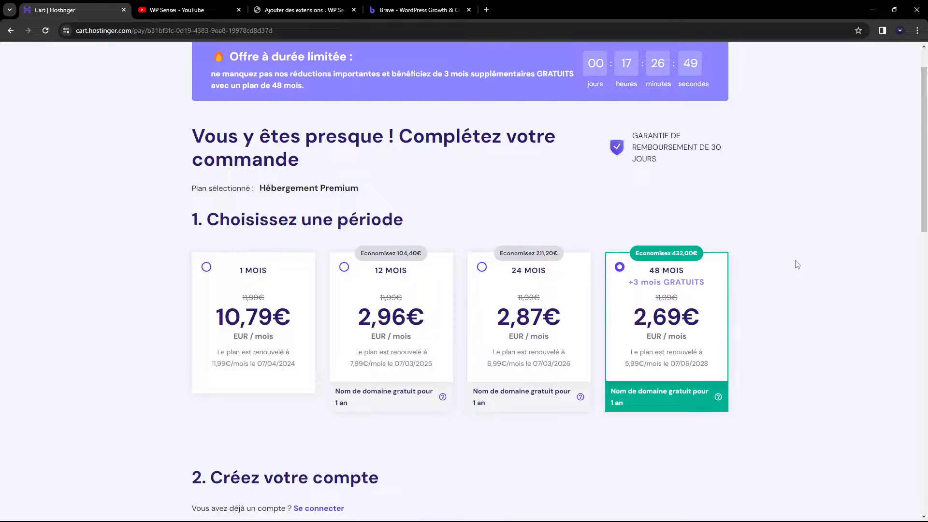
scroll(785, 272, down, 7)
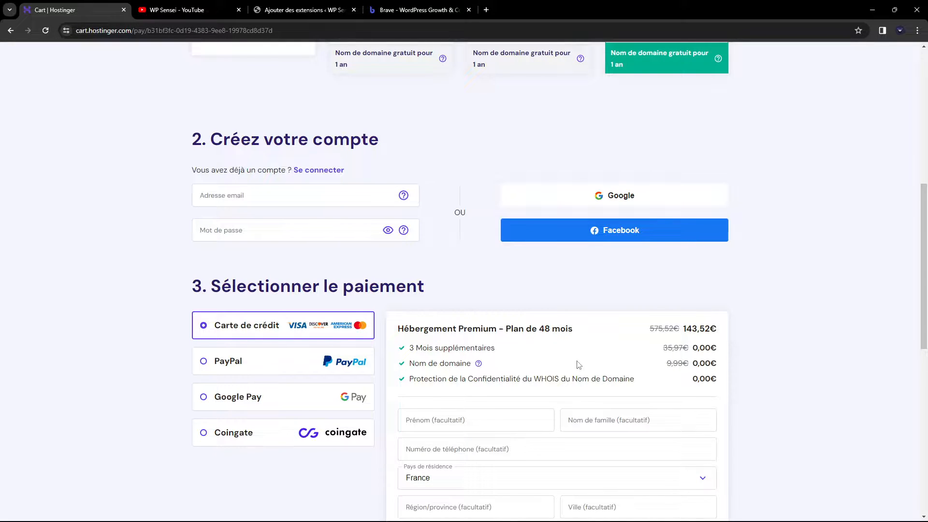
scroll(579, 365, down, 6)
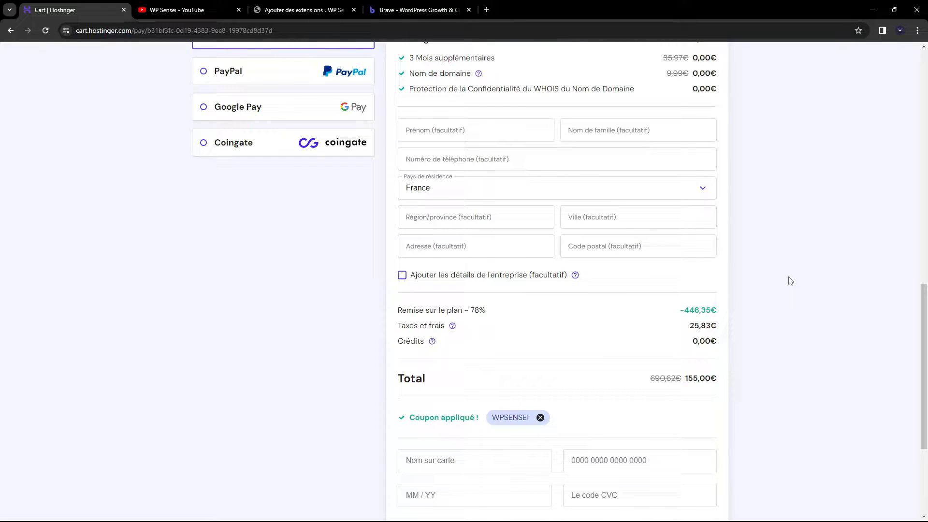
scroll(784, 284, up, 6)
scroll(766, 300, up, 4)
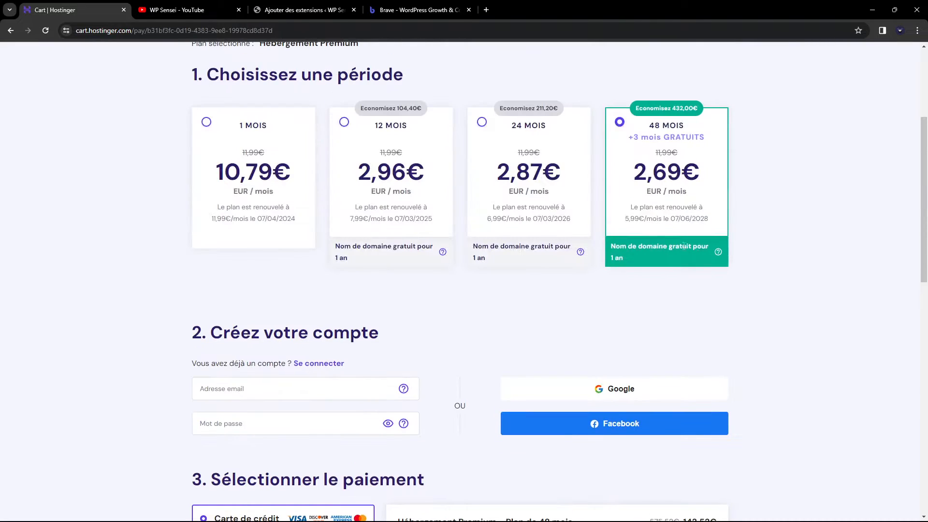
scroll(797, 328, up, 4)
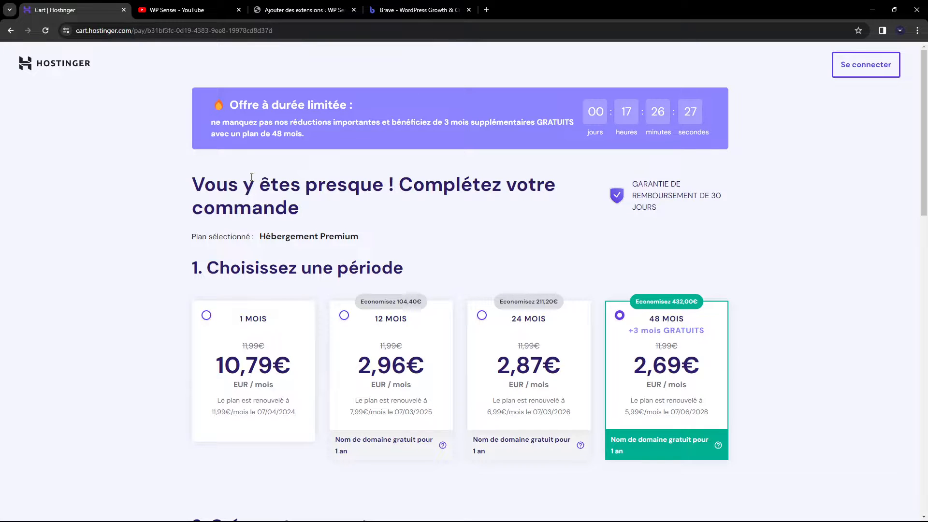
click(222, 14)
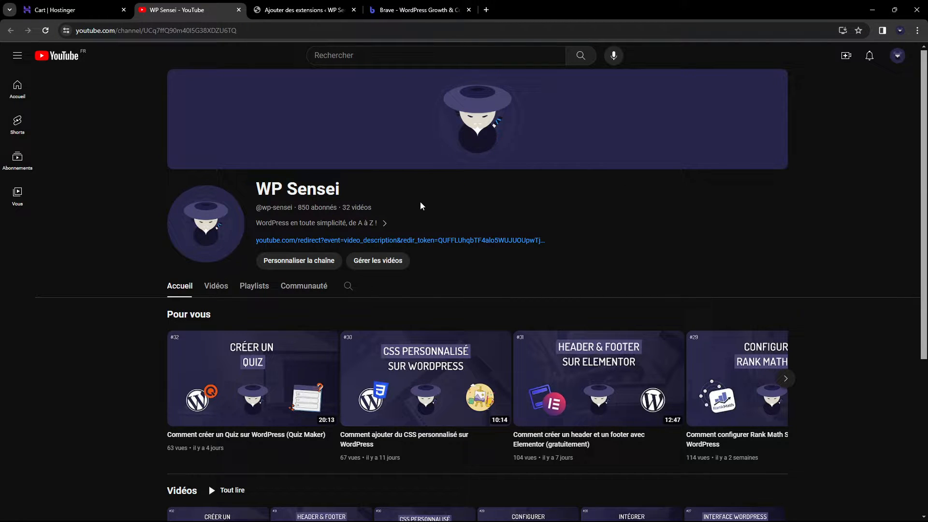
click(358, 223)
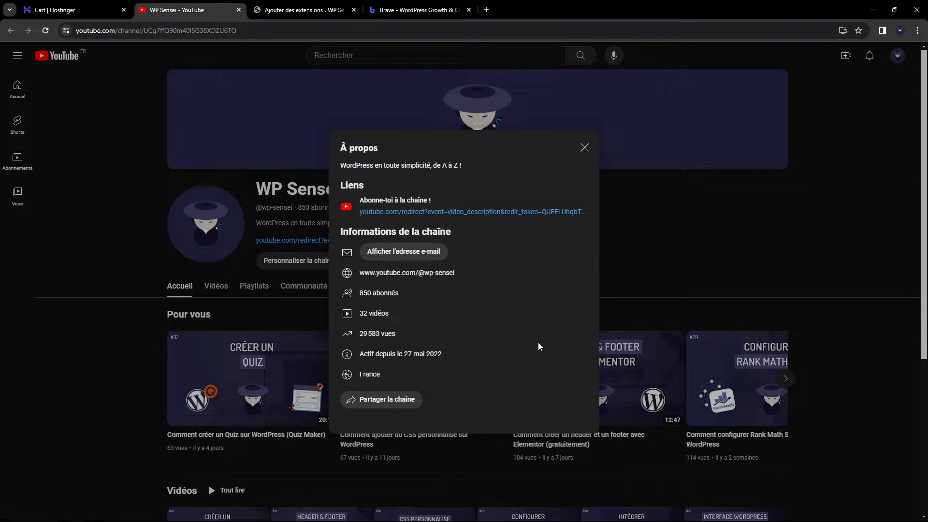
click(291, 233)
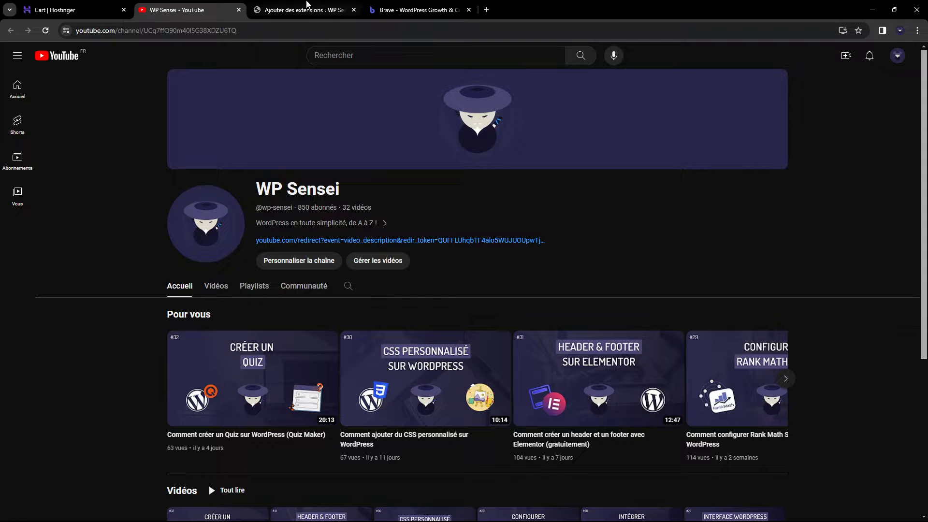
click(304, 10)
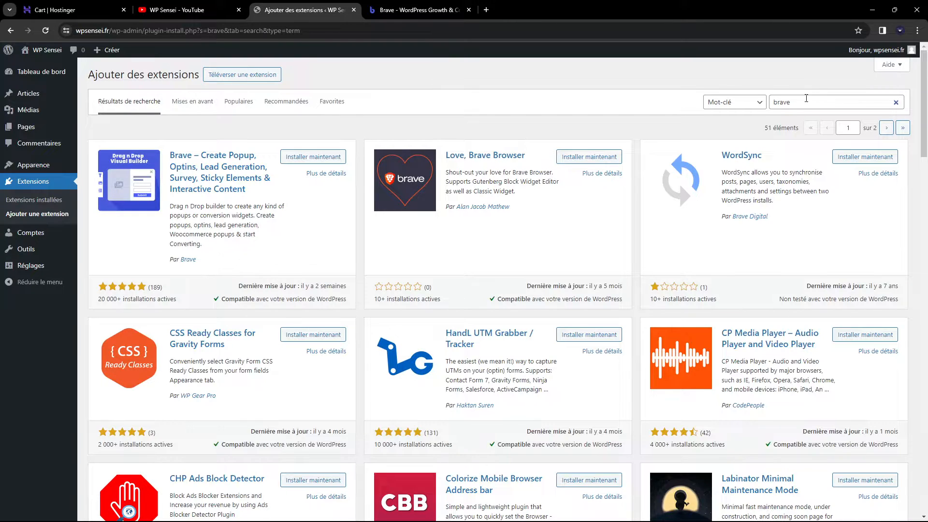
Install and activate the Brave Conversion Engine plugin, then go to its campaigns page
click(313, 157)
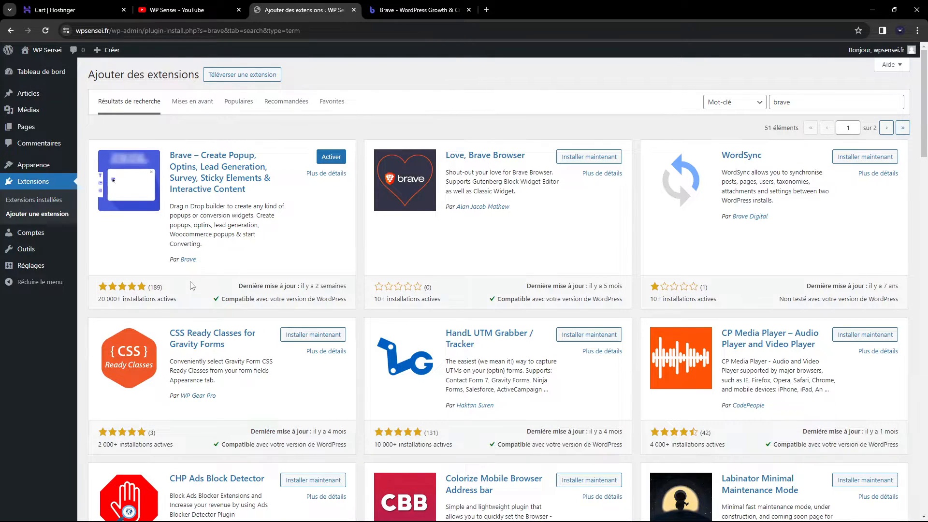
click(331, 156)
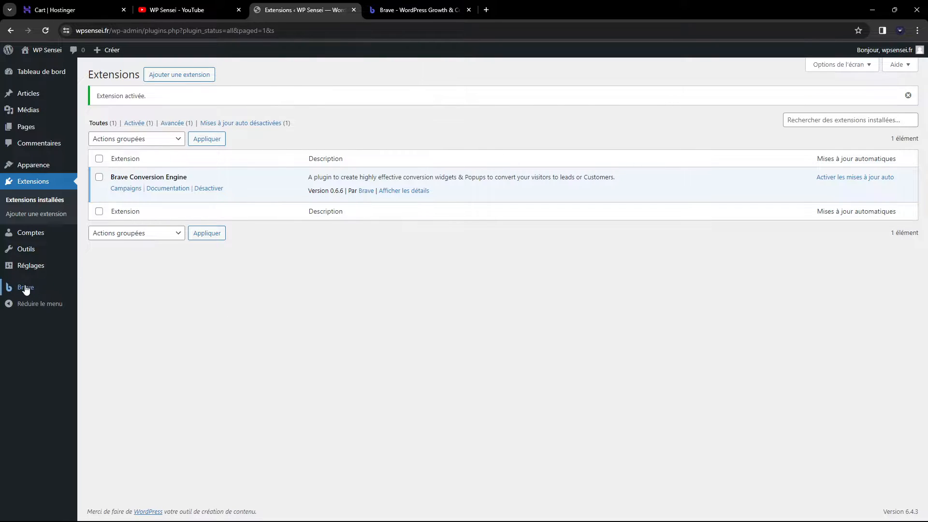
click(50, 288)
Preview the site's Home page in a new tab and return to Brave's All Campaigns
click(56, 54)
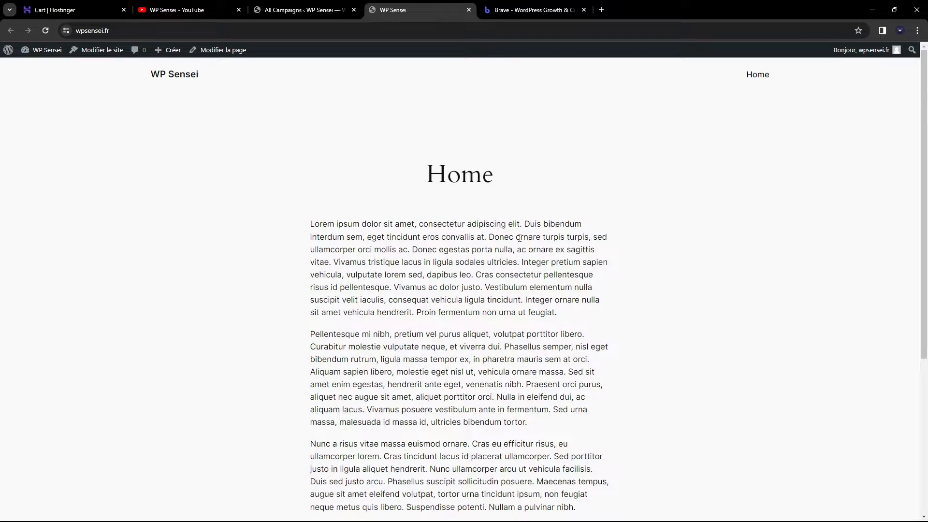
click(299, 10)
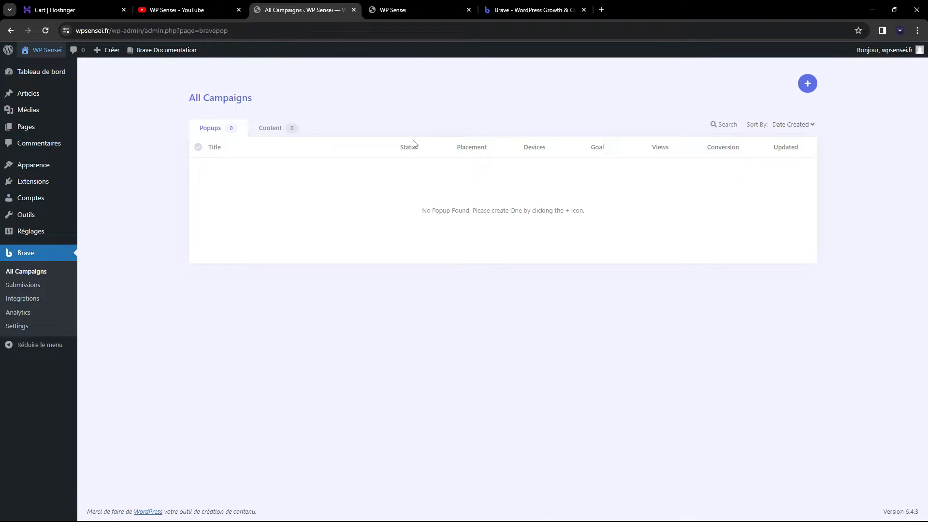
click(419, 8)
click(321, 7)
Check Brave's empty Form Submissions page, then go to the Integrations settings
click(8, 285)
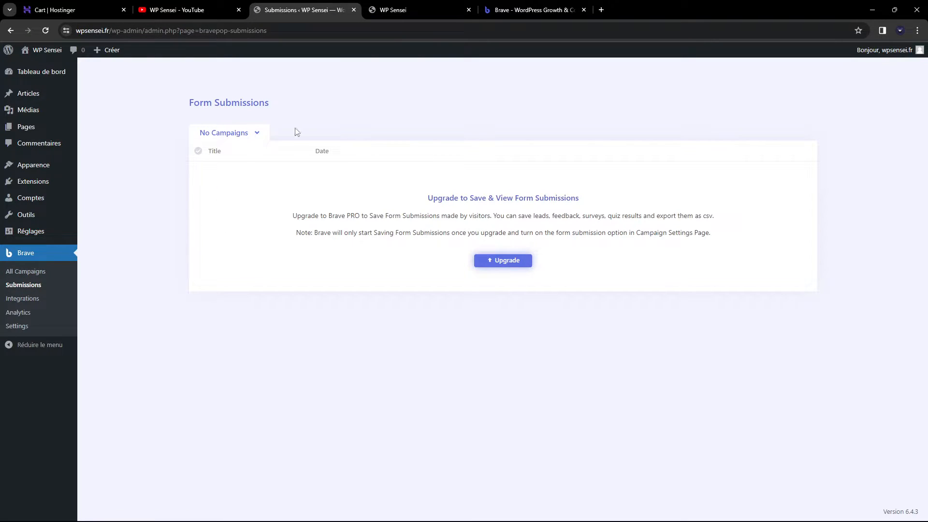
drag(188, 102, 352, 108)
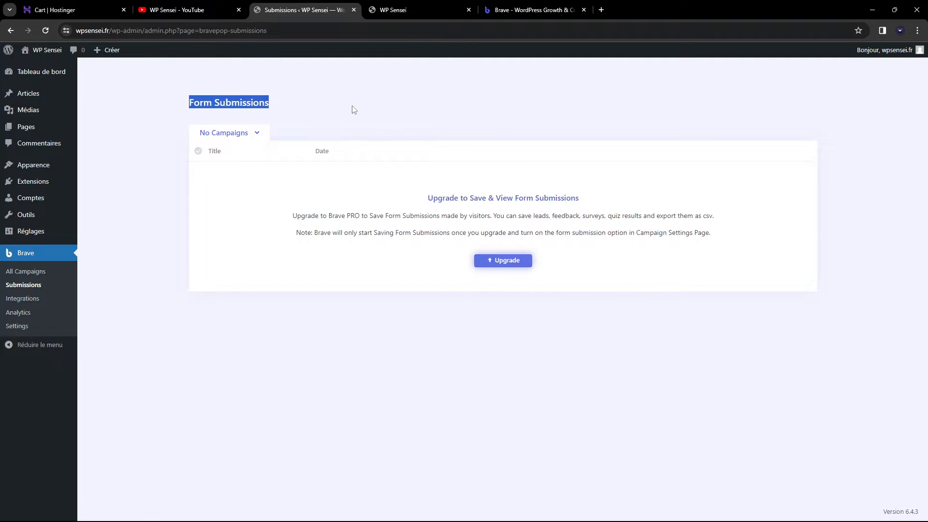
click(350, 114)
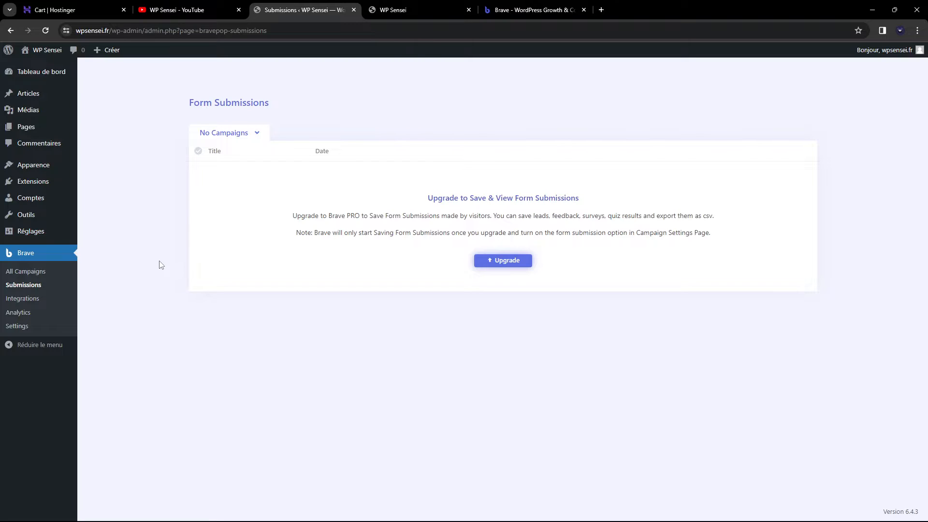
click(28, 299)
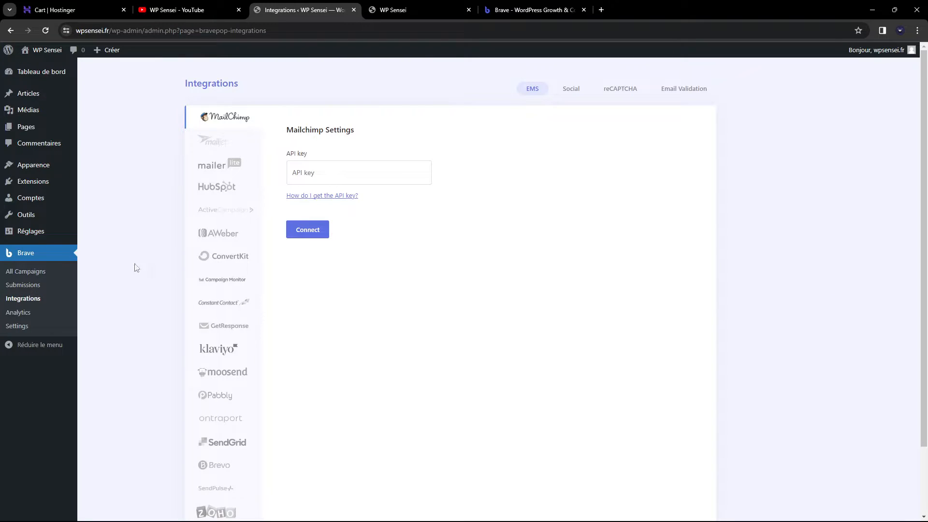
Look over Brave's MailerLite, Analytics and Settings pages, then return to All Campaigns
scroll(187, 114, down, 2)
scroll(251, 336, up, 2)
click(210, 170)
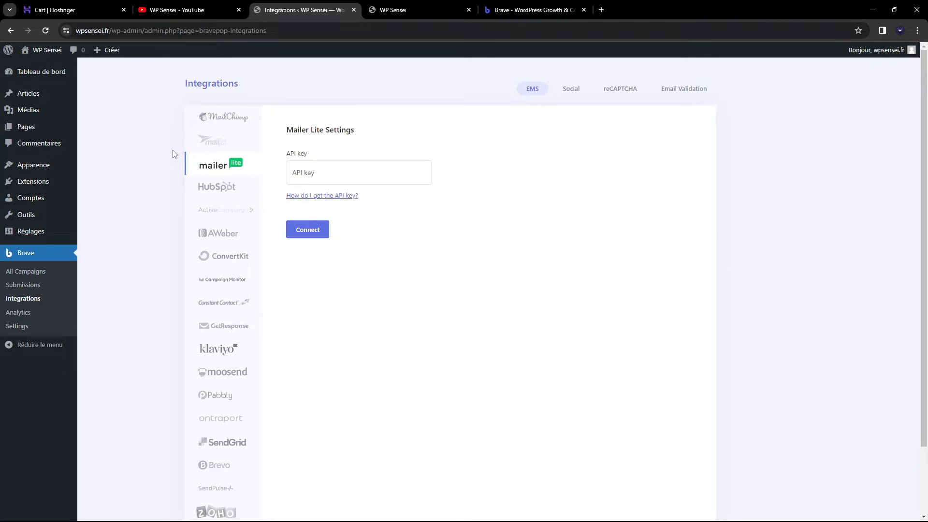
click(28, 312)
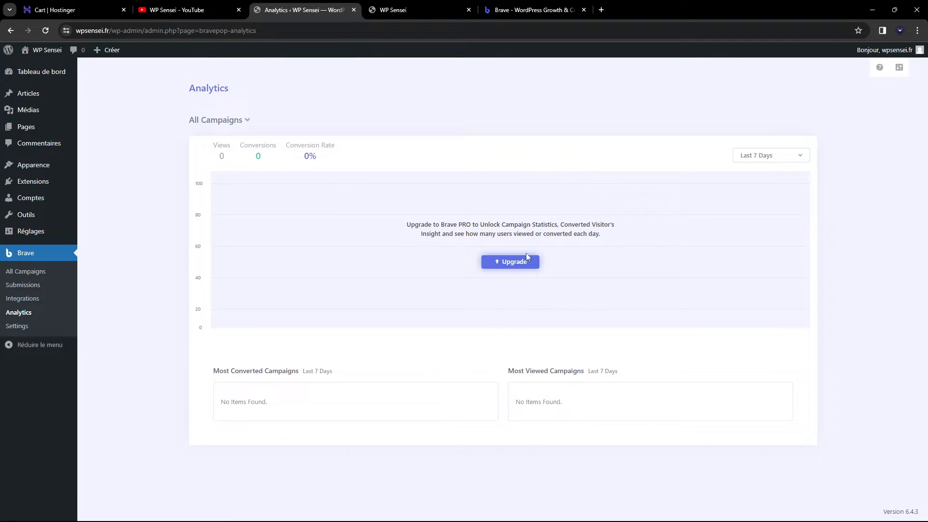
click(34, 328)
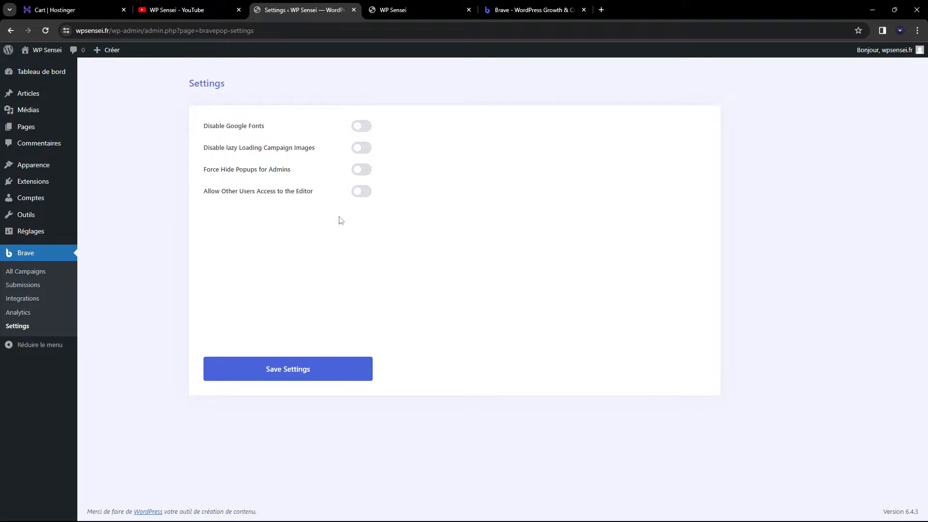
click(26, 271)
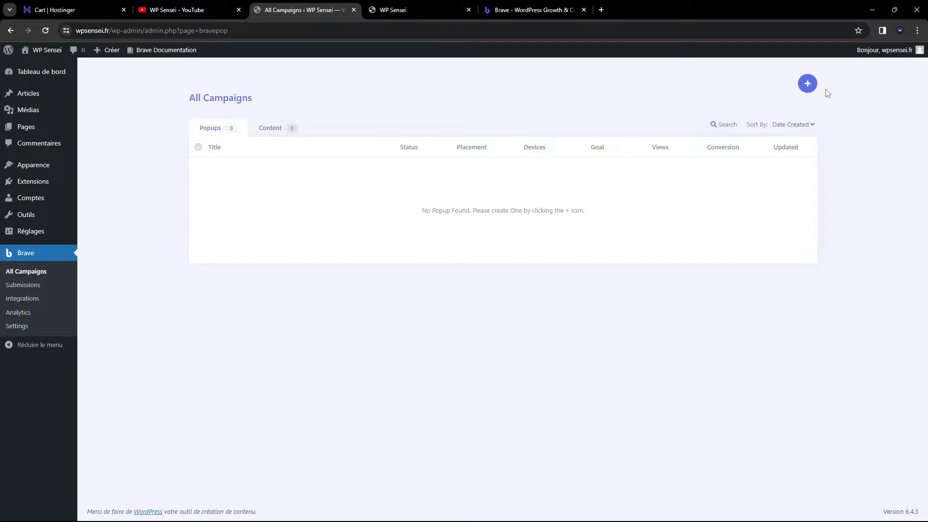
Create a new campaign with '+ New Popup / Widget' and focus the Popup Title field
click(807, 83)
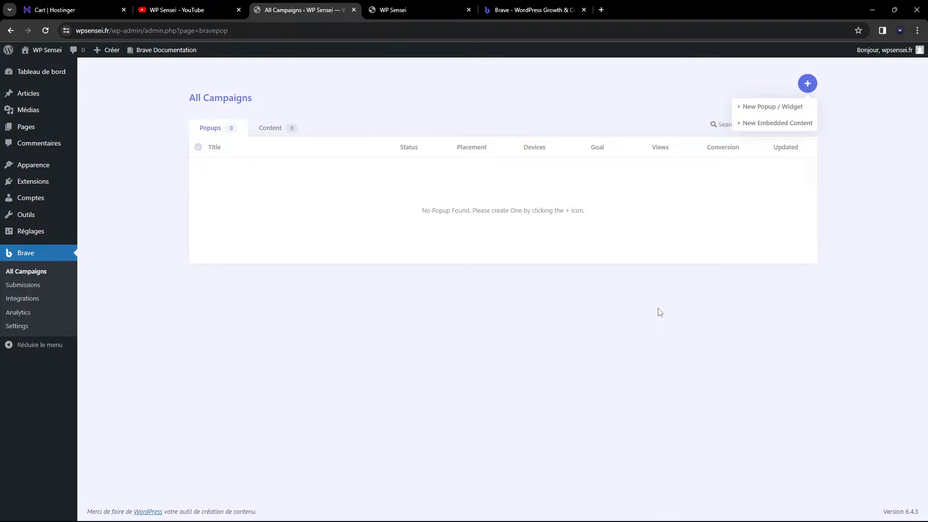
click(757, 107)
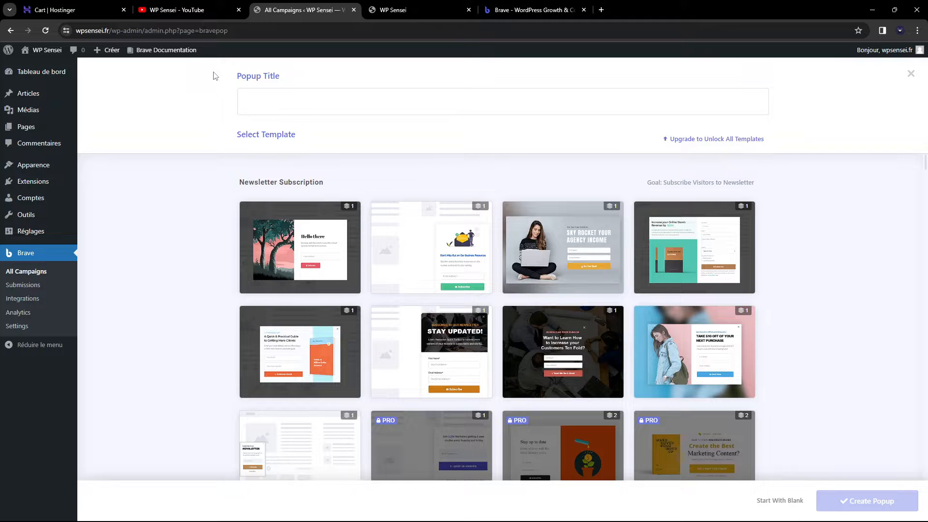
click(305, 103)
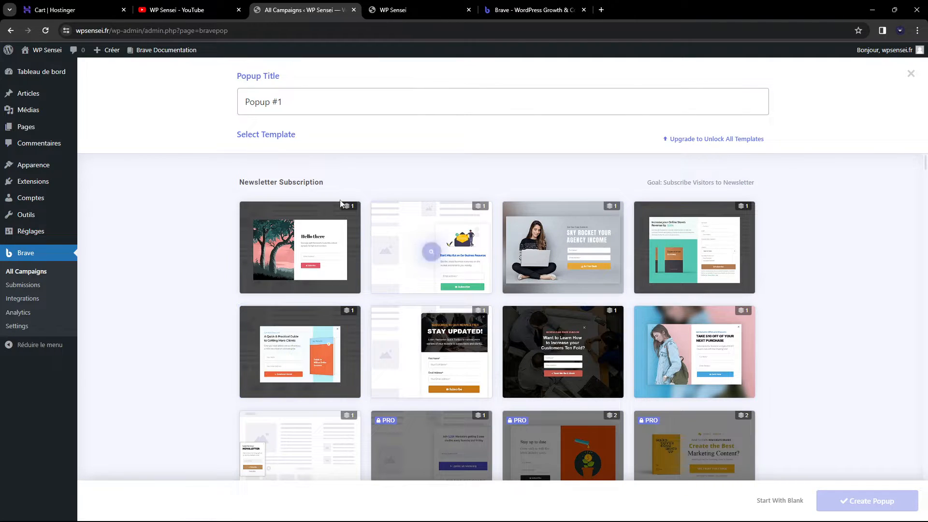
Browse the Newsletter Subscription templates for 'Popup #1' without picking one
scroll(563, 268, down, 4)
scroll(563, 268, up, 5)
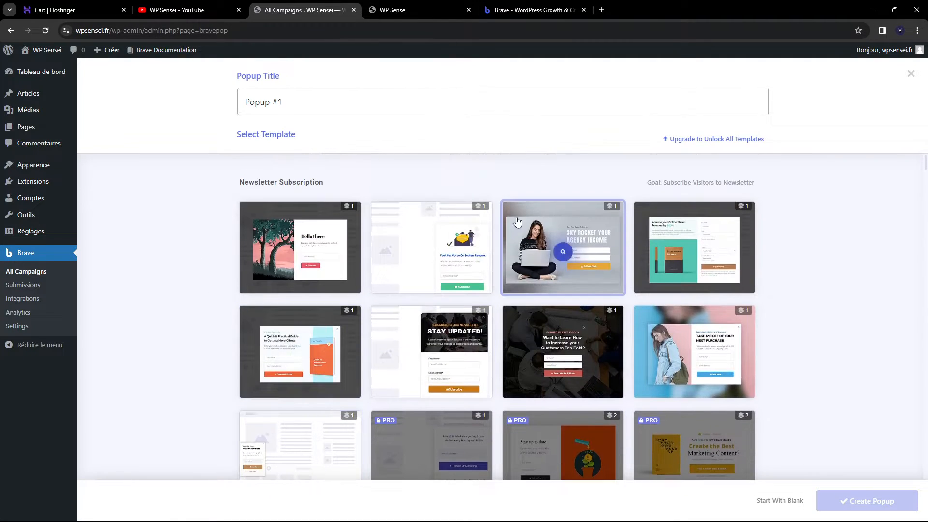
scroll(560, 249, down, 11)
scroll(266, 290, down, 4)
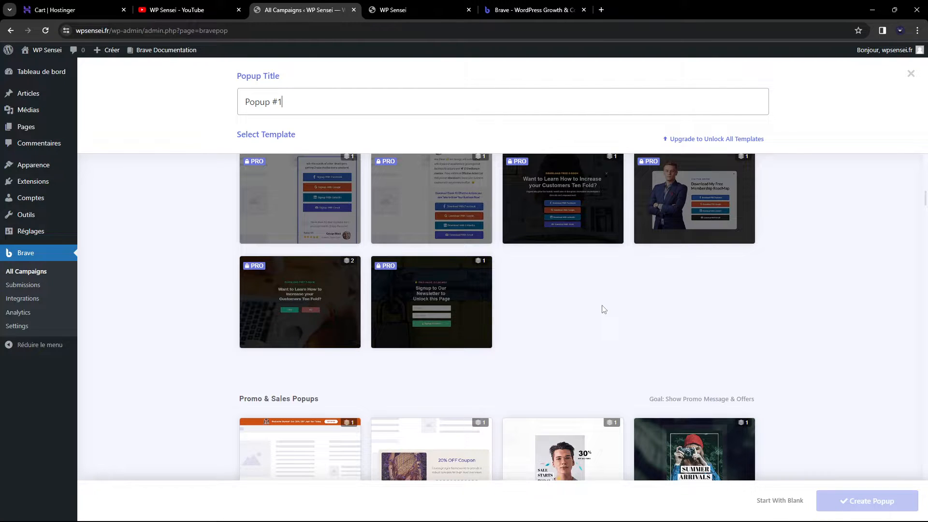
scroll(603, 309, up, 10)
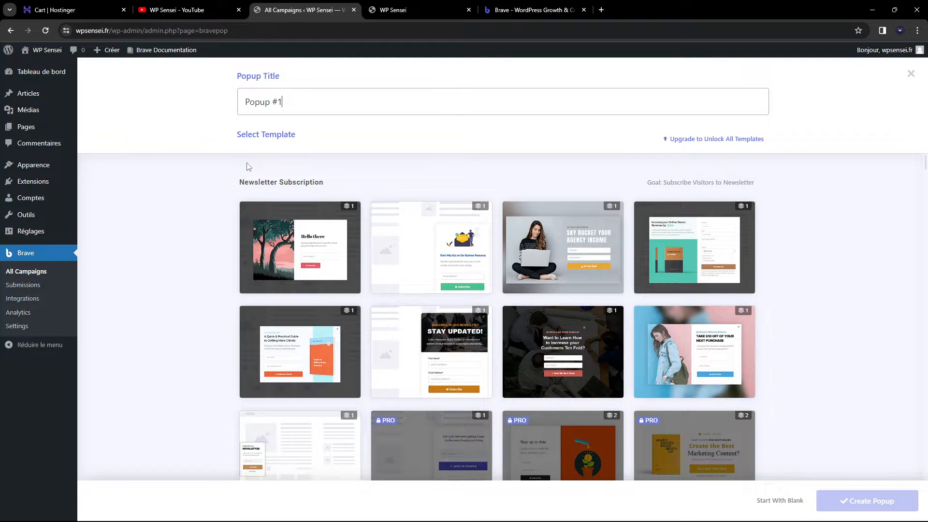
Pick the first Newsletter Subscription template, the 'Hello there' tree design, for Popup #1
scroll(531, 232, down, 3)
scroll(410, 227, up, 3)
scroll(746, 270, down, 1)
scroll(361, 228, up, 1)
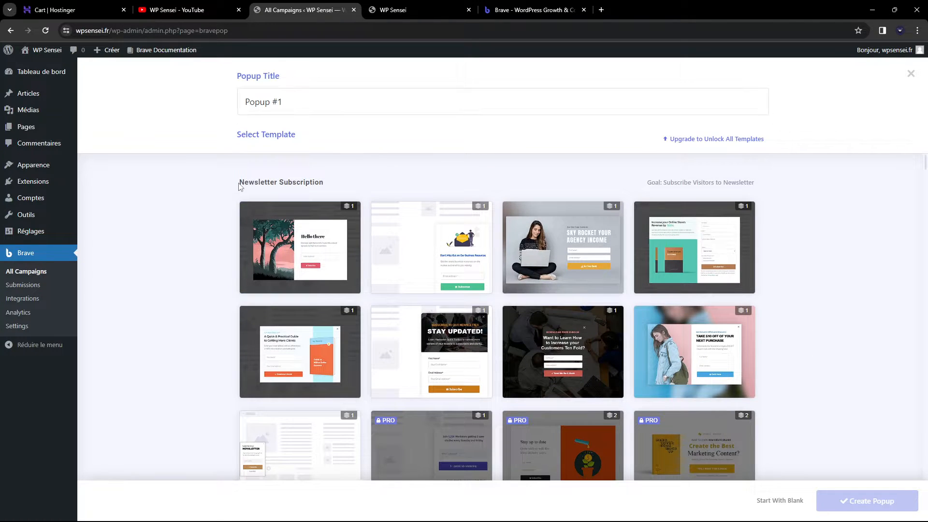
scroll(300, 253, down, 10)
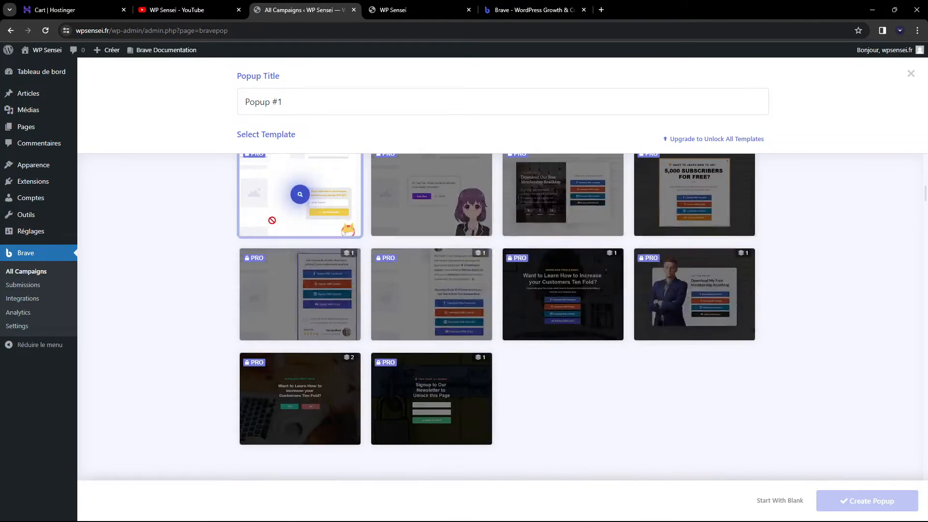
scroll(285, 227, down, 2)
scroll(217, 206, up, 1)
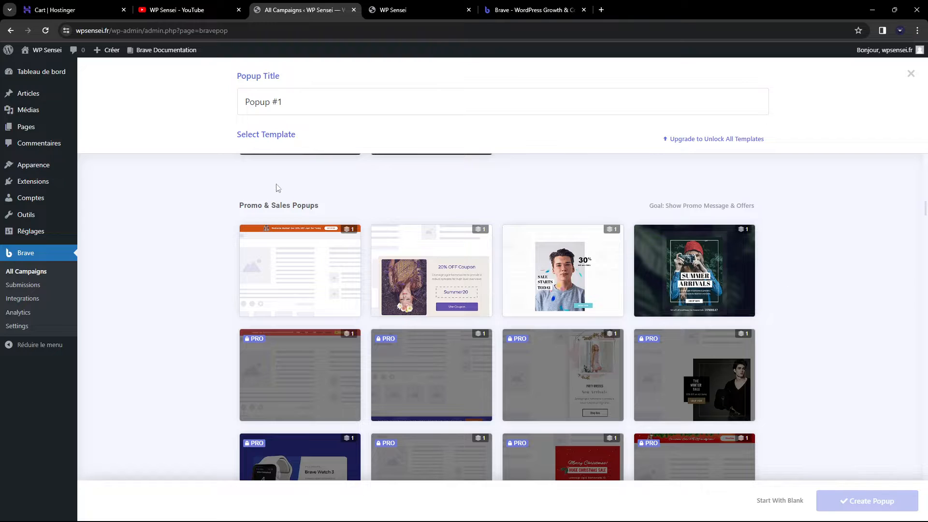
scroll(817, 256, down, 10)
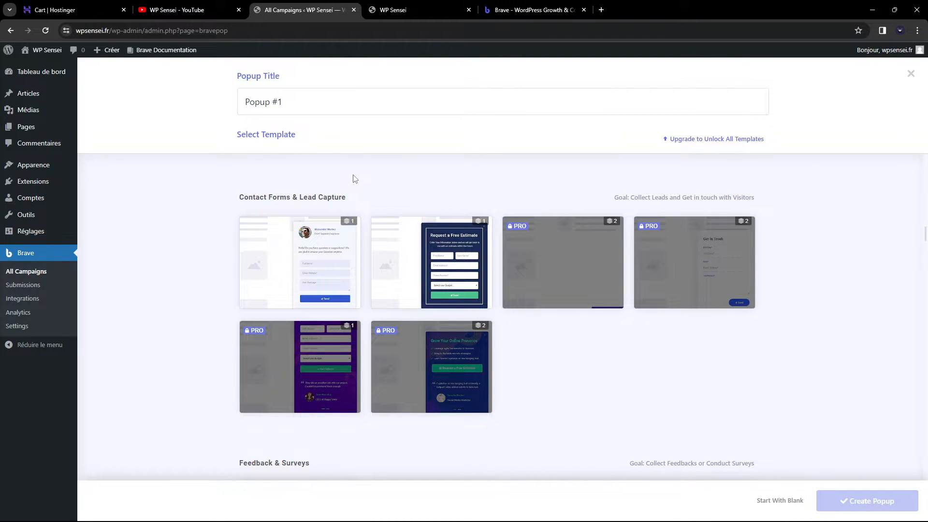
scroll(211, 203, down, 5)
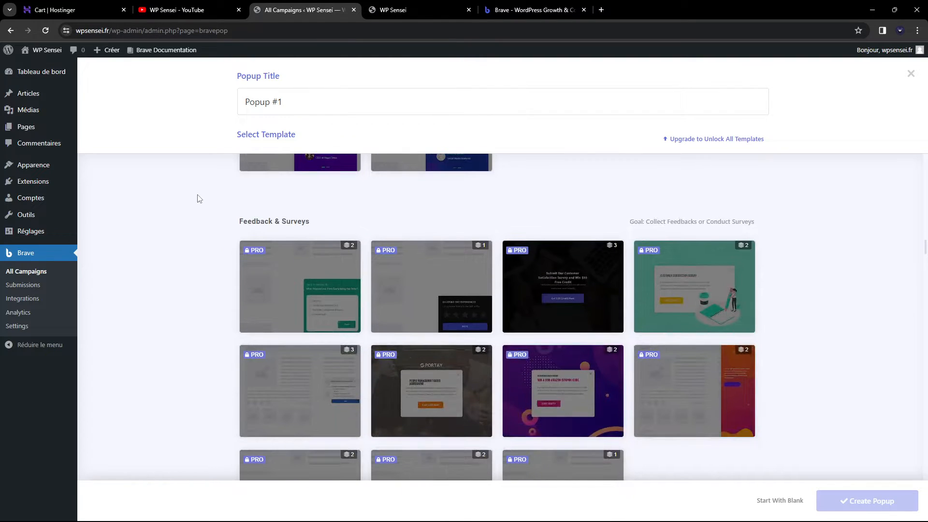
scroll(252, 247, down, 3)
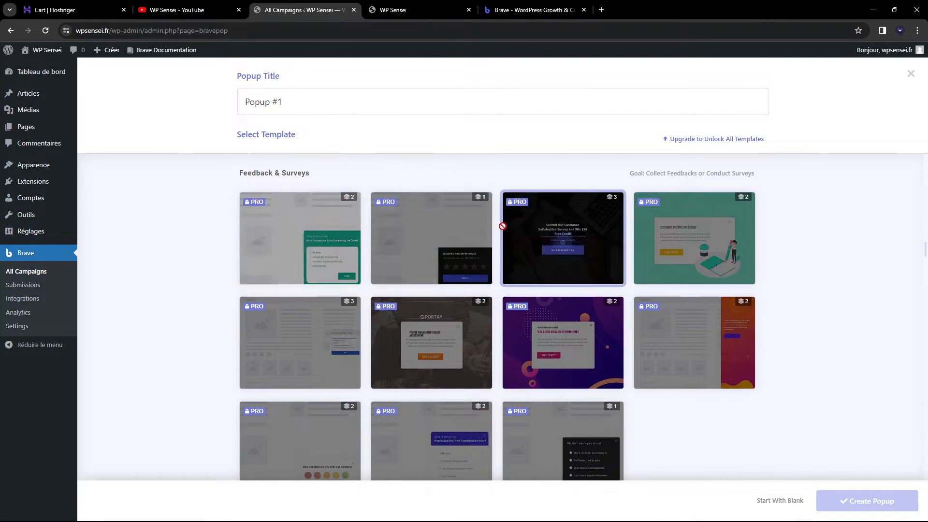
scroll(512, 232, down, 7)
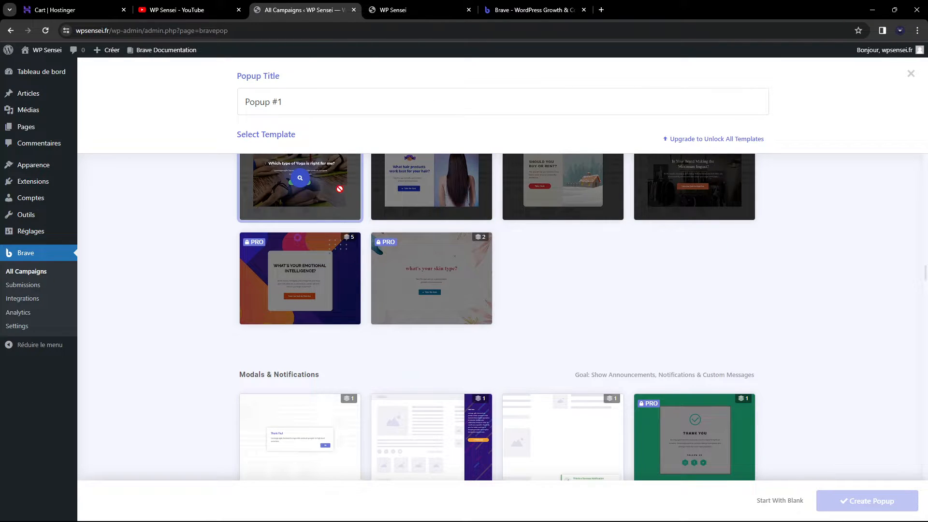
scroll(340, 189, down, 3)
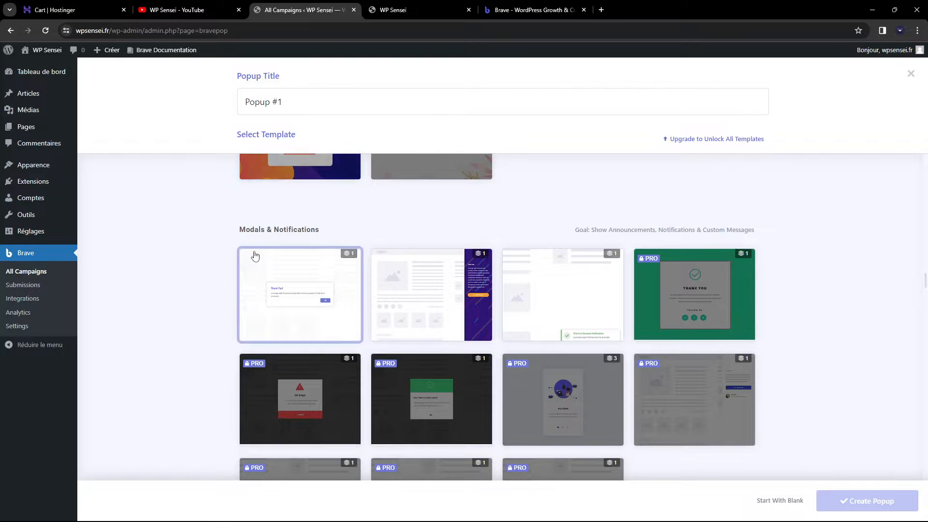
scroll(233, 245, down, 7)
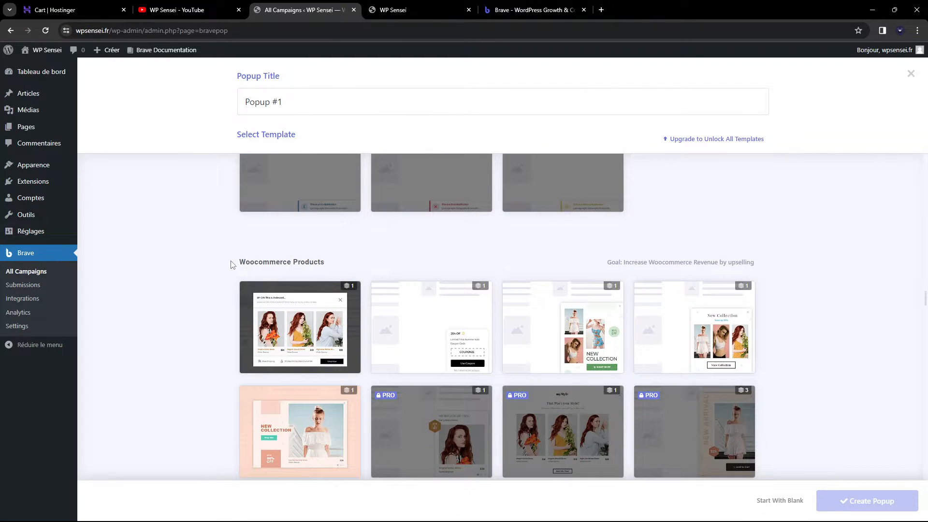
scroll(352, 266, down, 2)
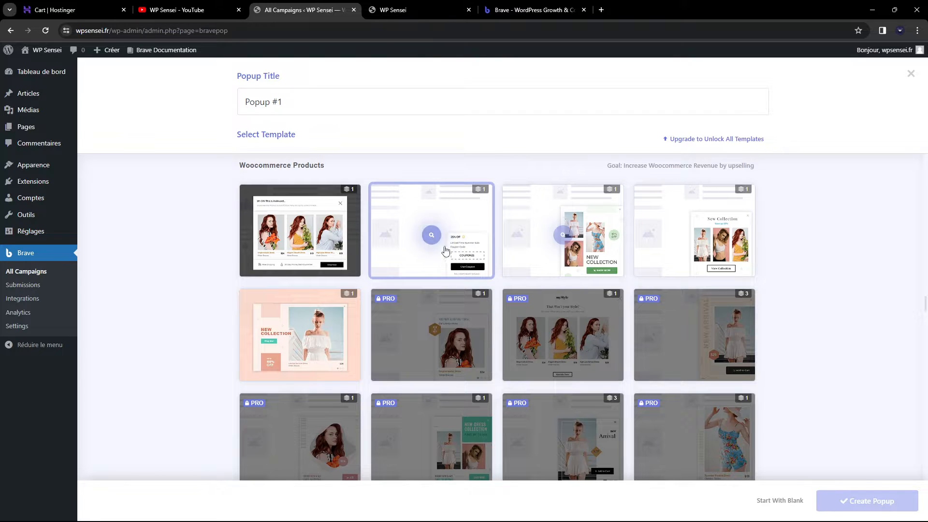
scroll(450, 235, down, 15)
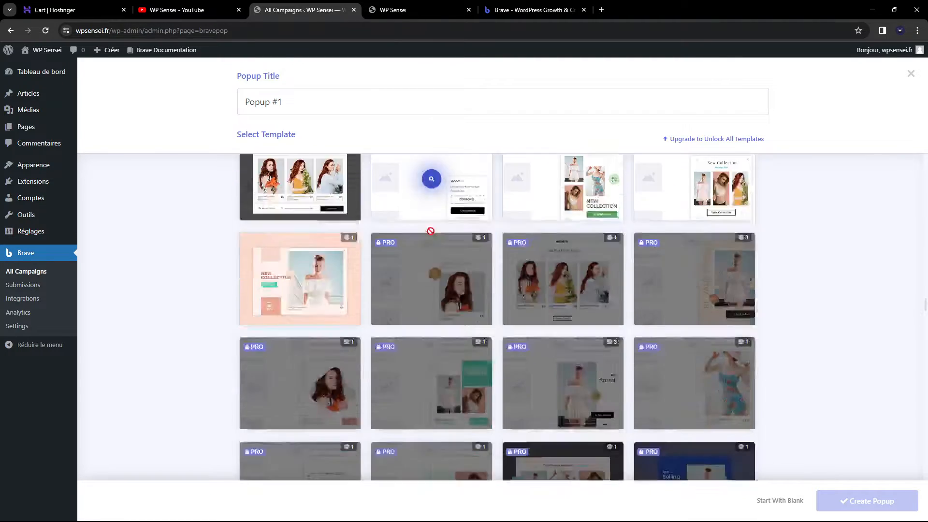
scroll(224, 207, down, 15)
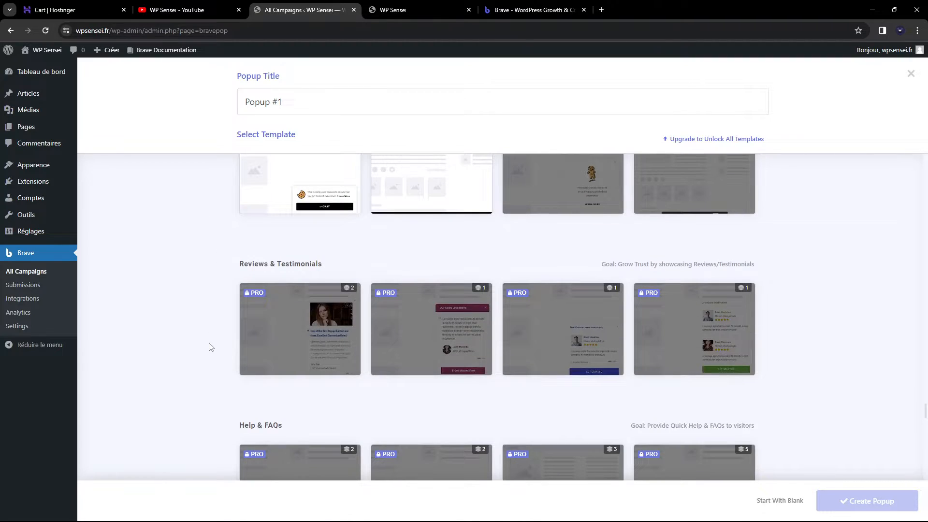
scroll(211, 345, down, 15)
scroll(211, 245, up, 20)
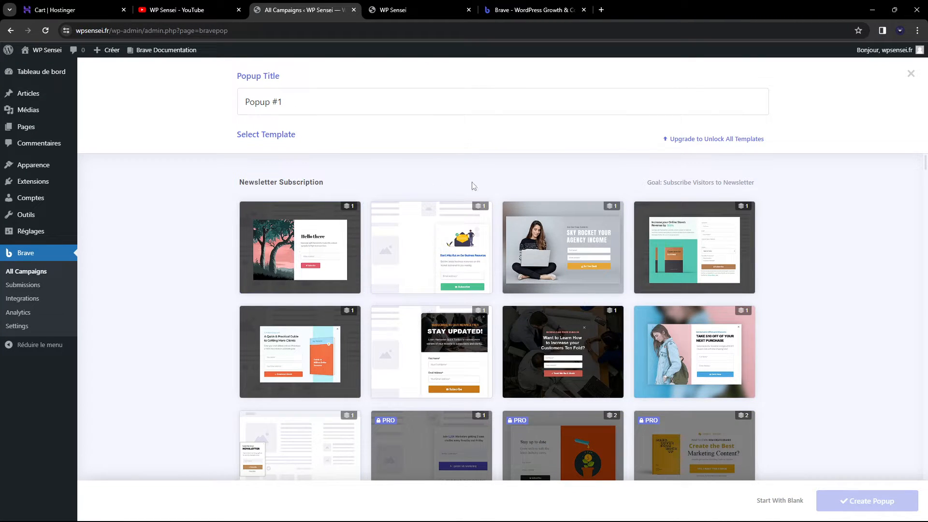
scroll(561, 203, down, 1)
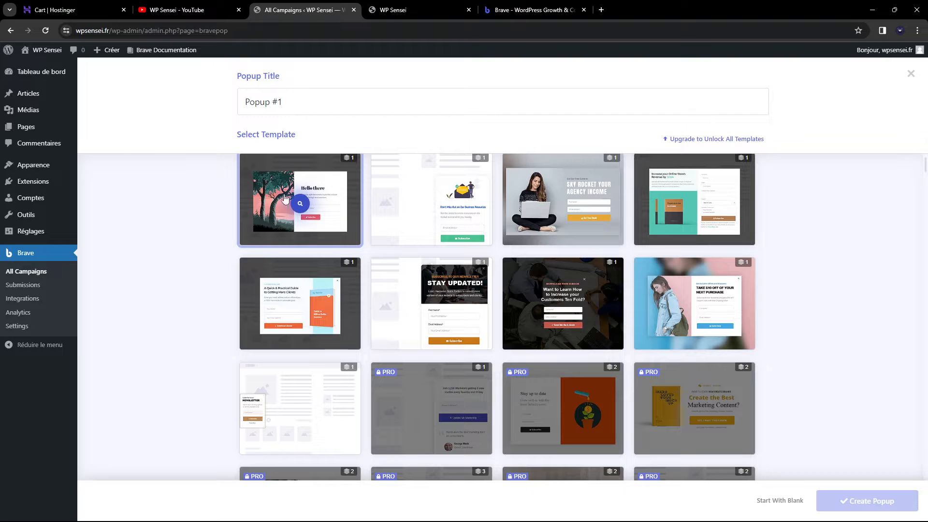
scroll(339, 241, up, 1)
click(324, 246)
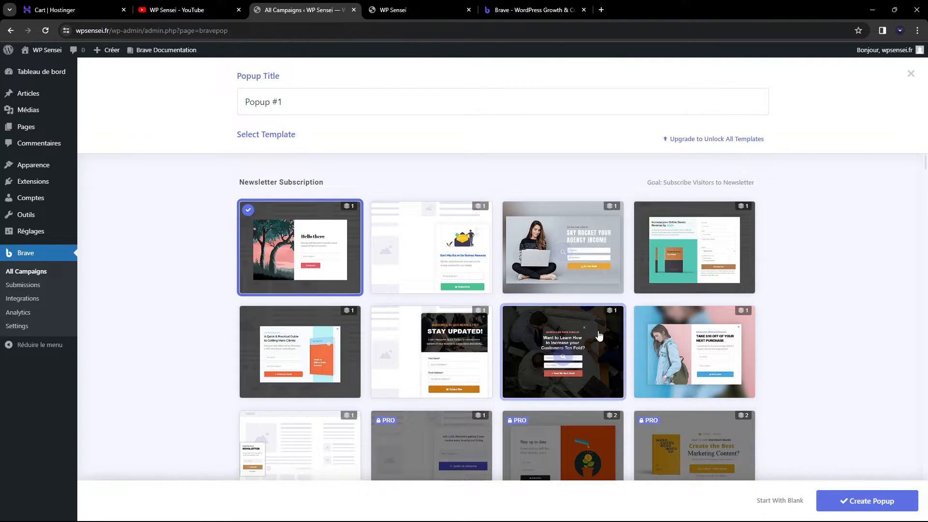
Create the popup from the chosen template and set its width to 700
click(871, 502)
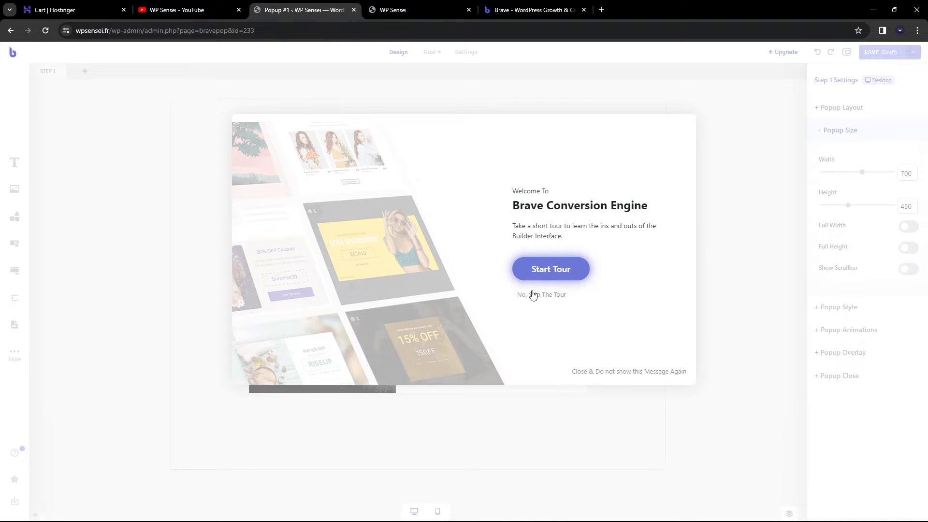
click(556, 296)
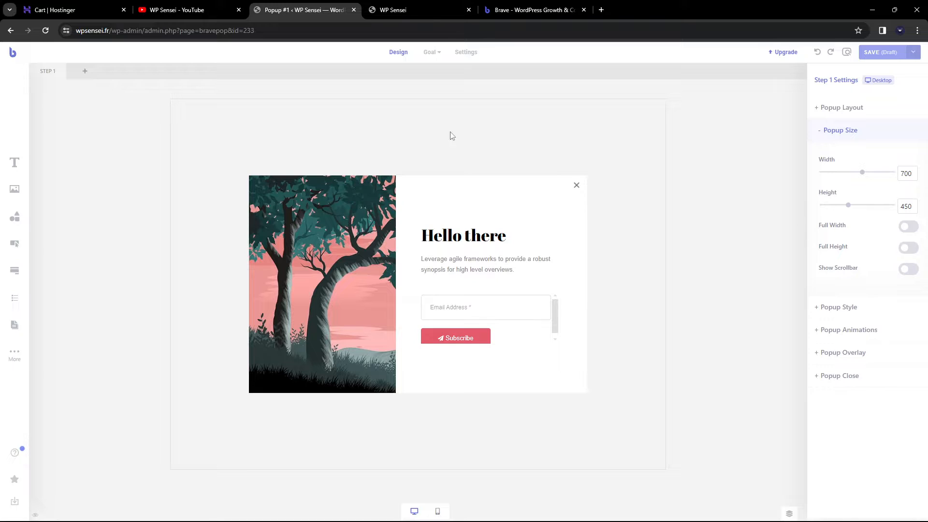
double_click(906, 175)
text(800)
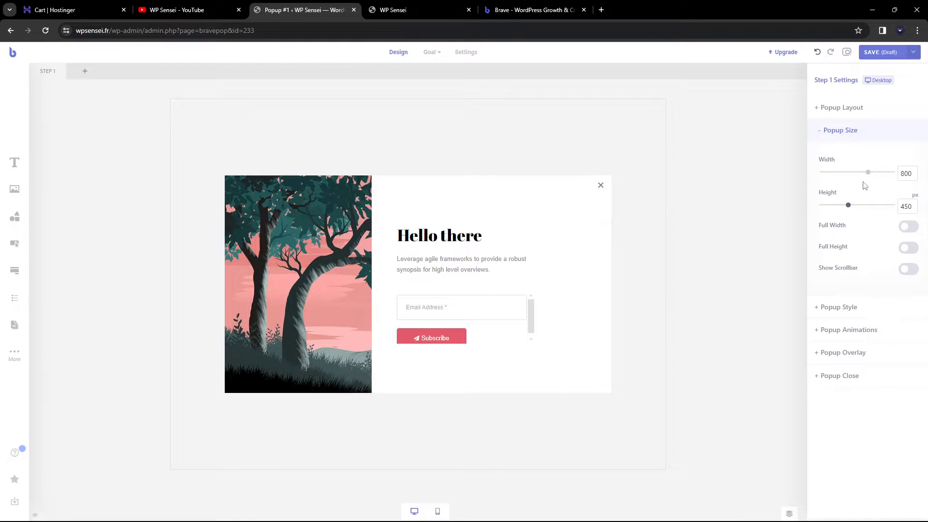
double_click(907, 174)
text(50)
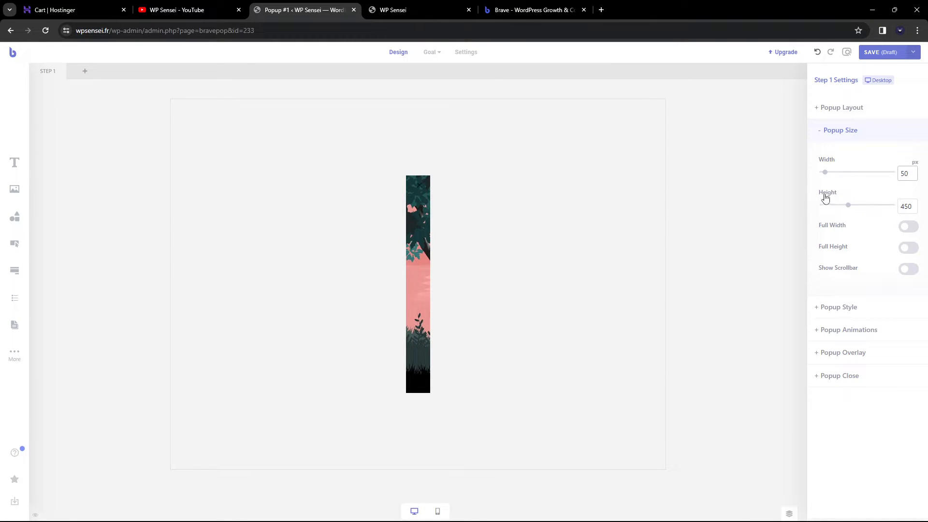
text(700)
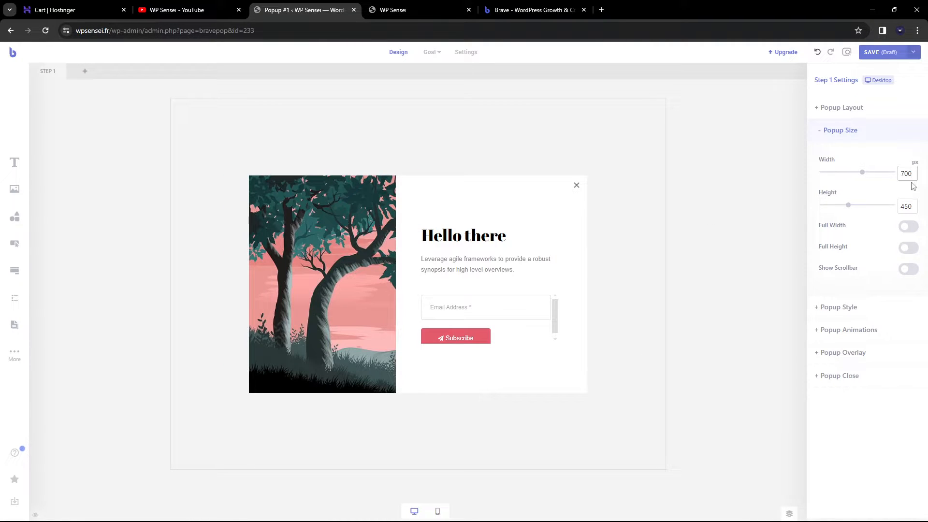
Set the popup height to 450, with Full Width, Full Height and Show Scrollbar off
double_click(906, 206)
text(500)
drag(912, 206, 658, 273)
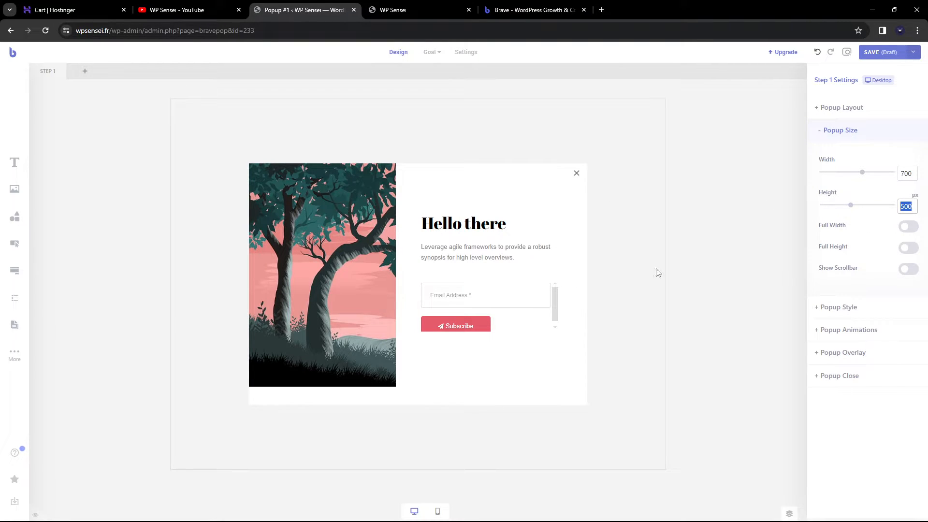
text(450)
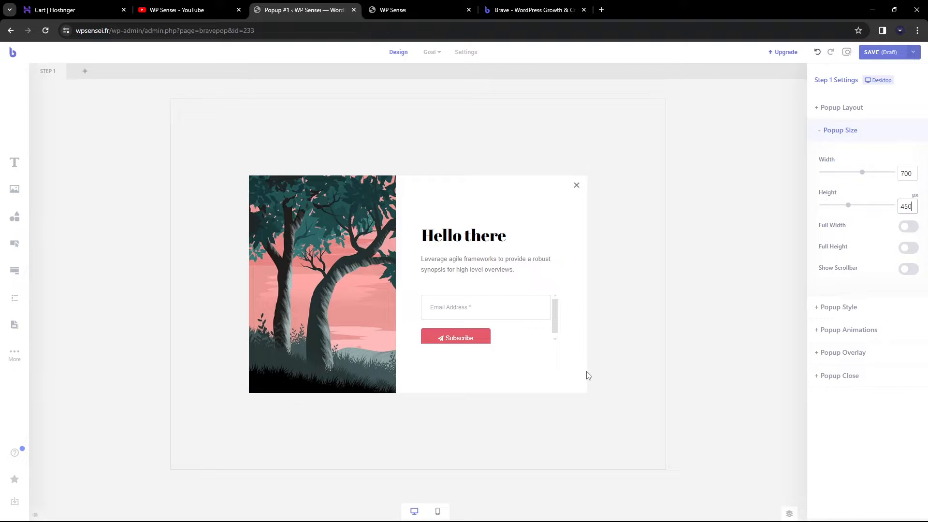
click(909, 228)
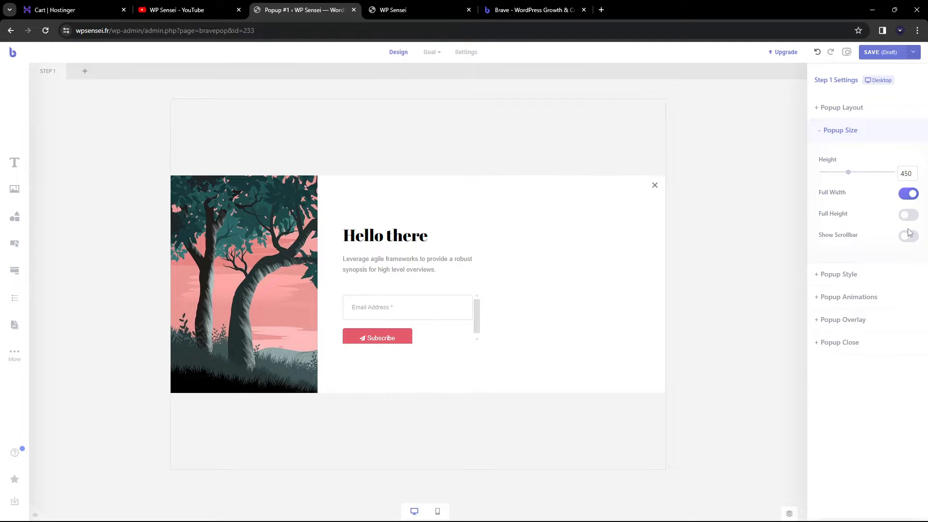
click(910, 194)
click(910, 252)
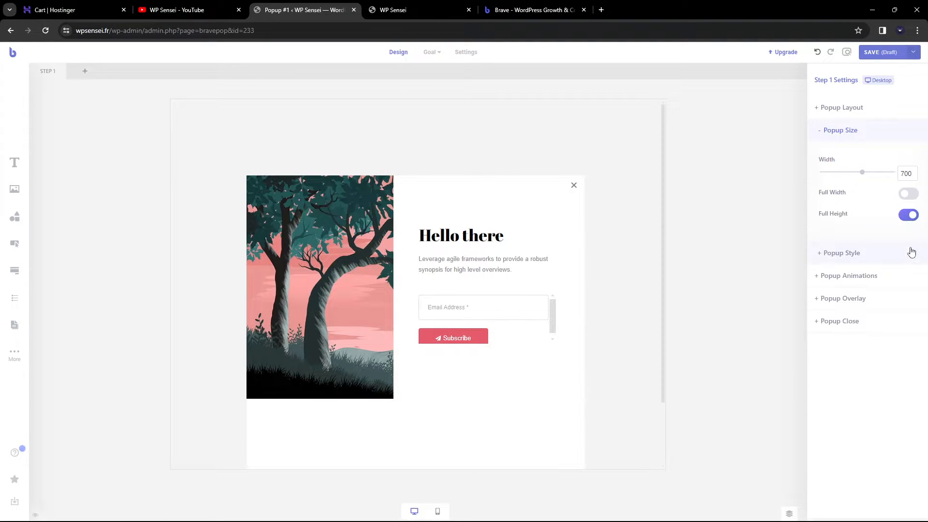
click(908, 214)
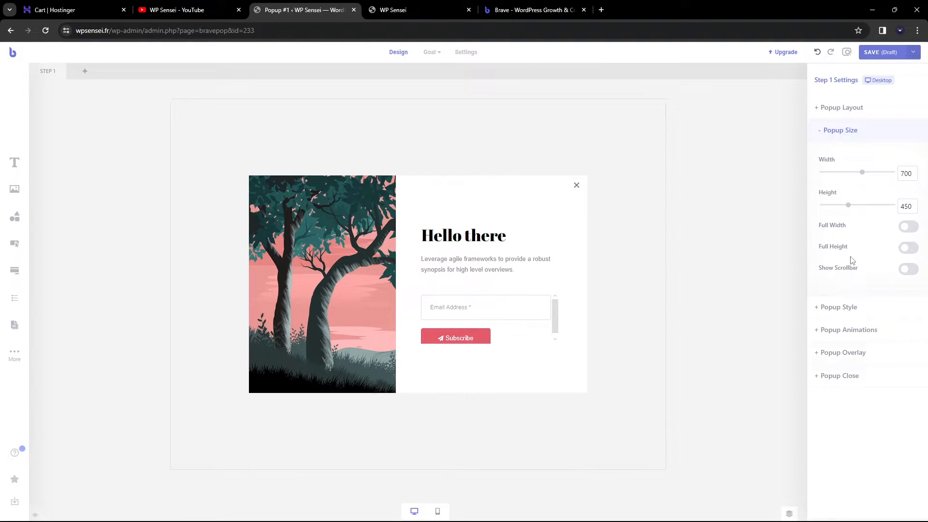
click(907, 269)
click(909, 271)
Change the Popup Style font from Arial to Quicksand and show the Background settings
click(843, 309)
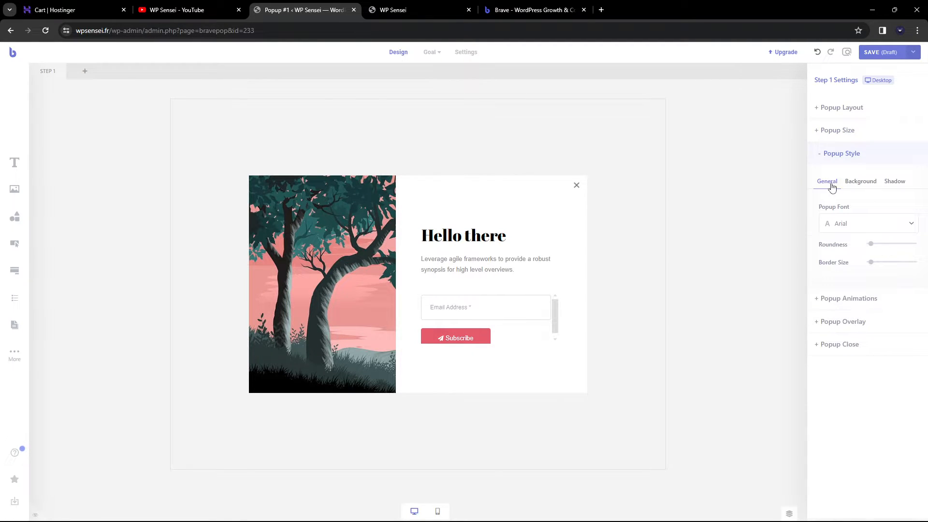
click(851, 223)
scroll(879, 270, down, 5)
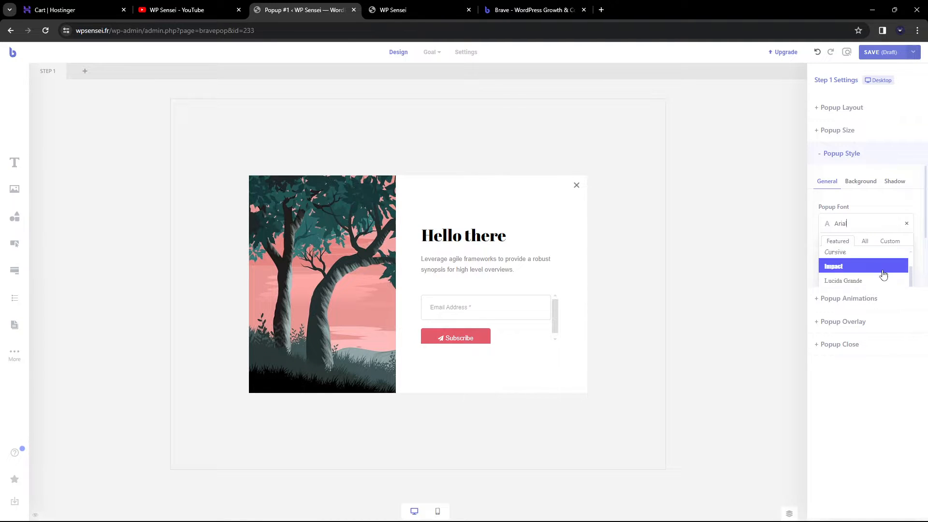
scroll(879, 270, down, 4)
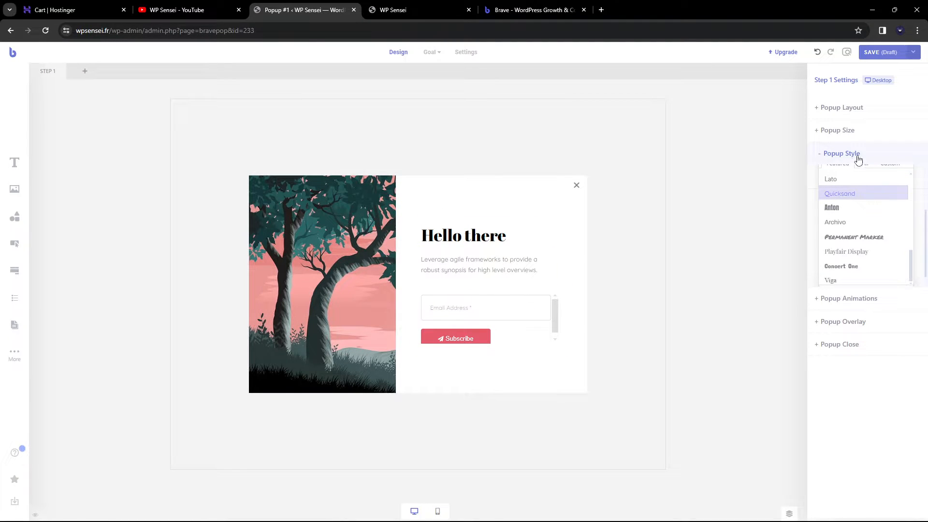
click(854, 137)
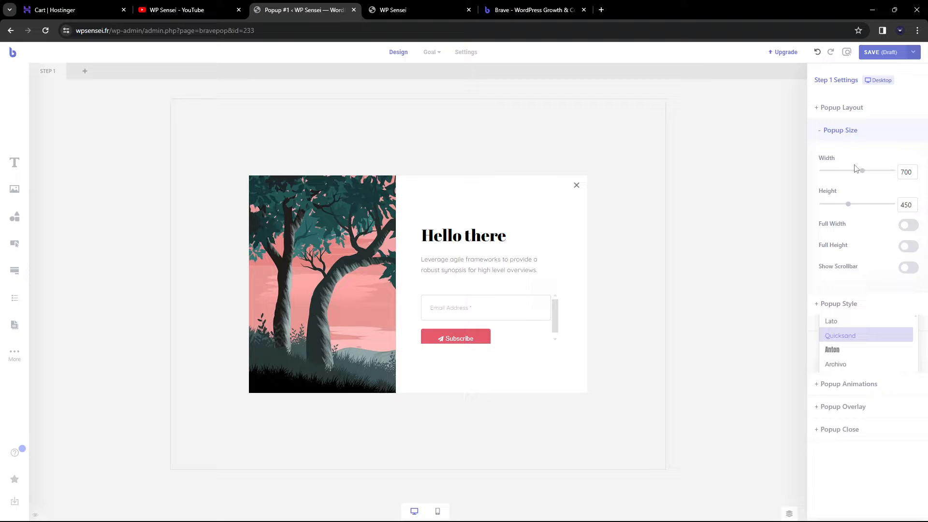
click(847, 304)
scroll(828, 210, up, 2)
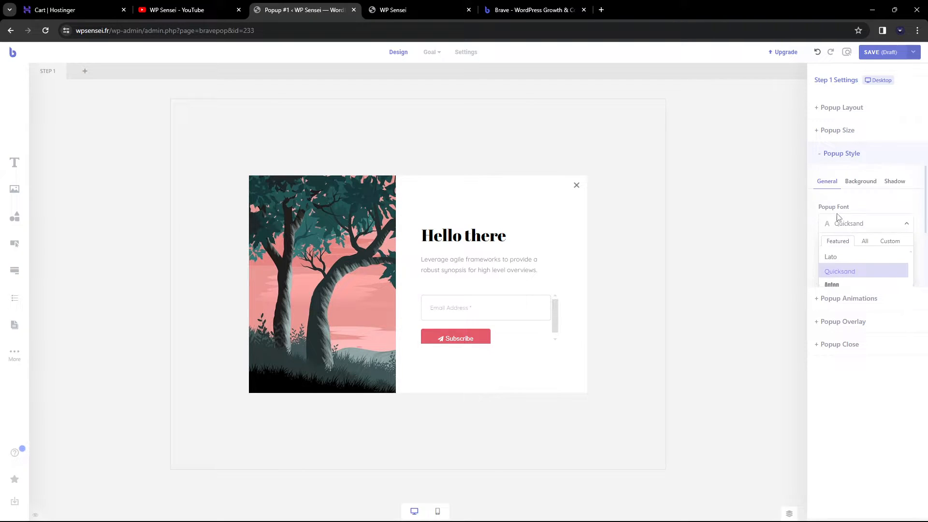
click(861, 182)
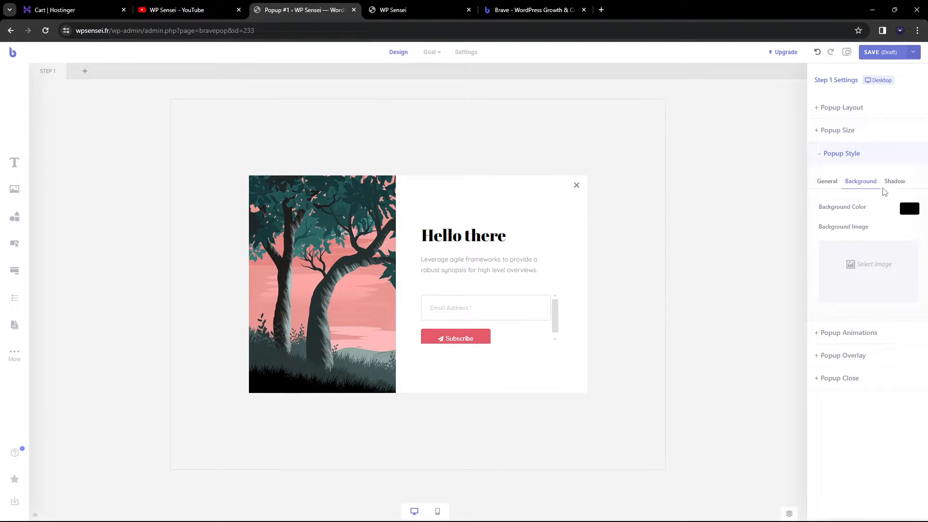
Keep the background #FFFFFF and turn on a small, soft black Popup Shadow
click(910, 208)
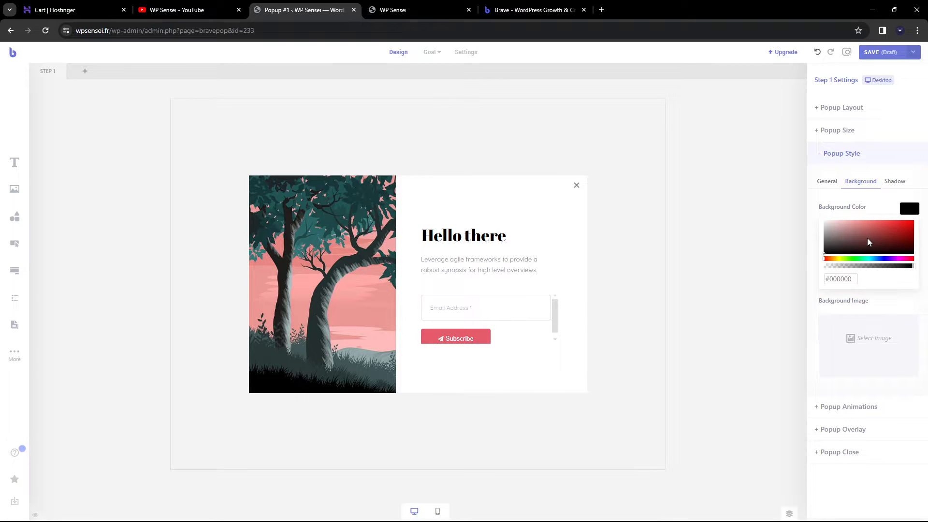
drag(870, 243, 729, 153)
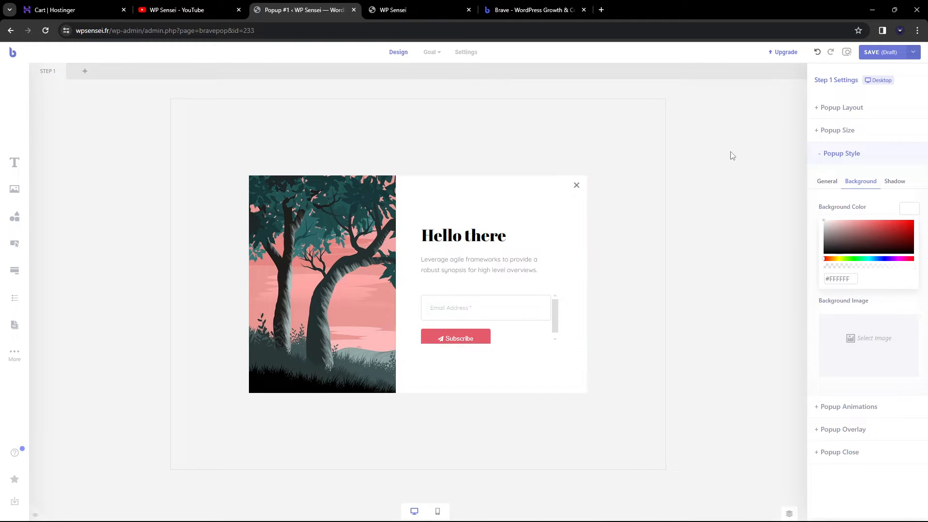
click(904, 184)
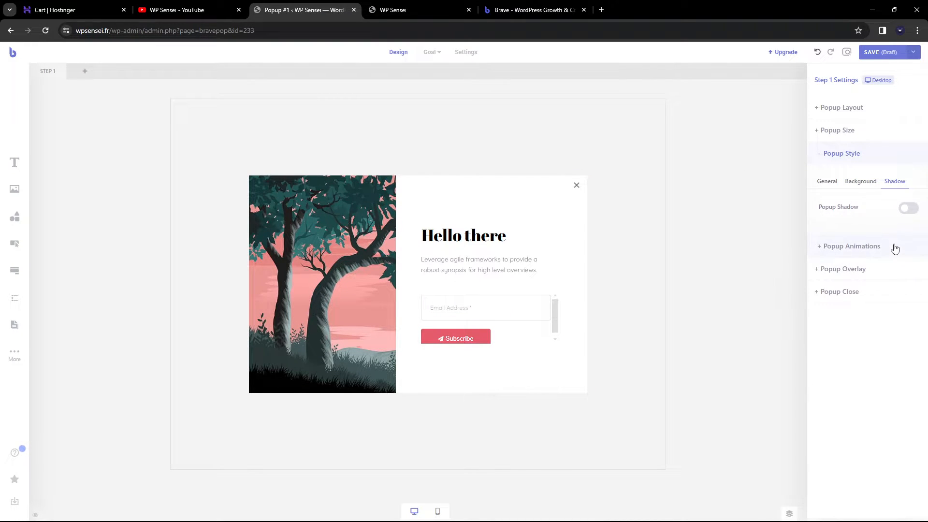
click(904, 212)
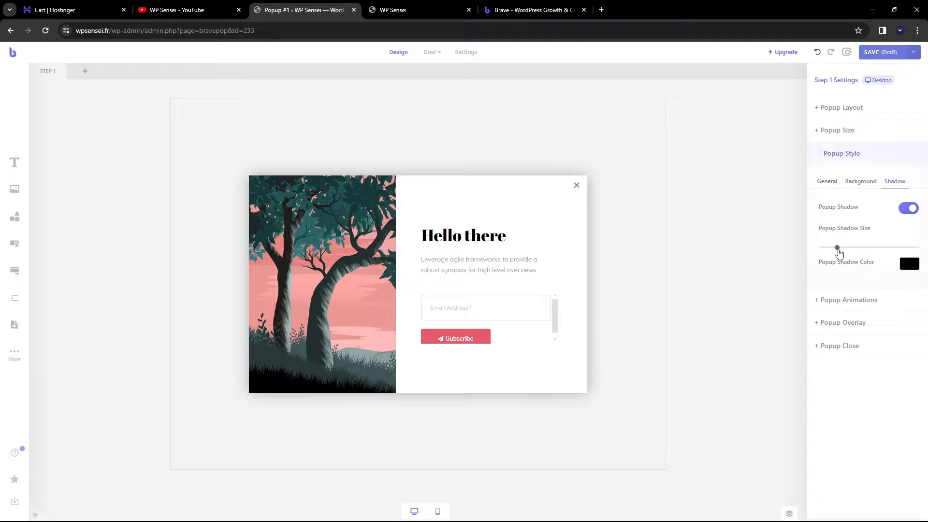
drag(839, 253, 836, 254)
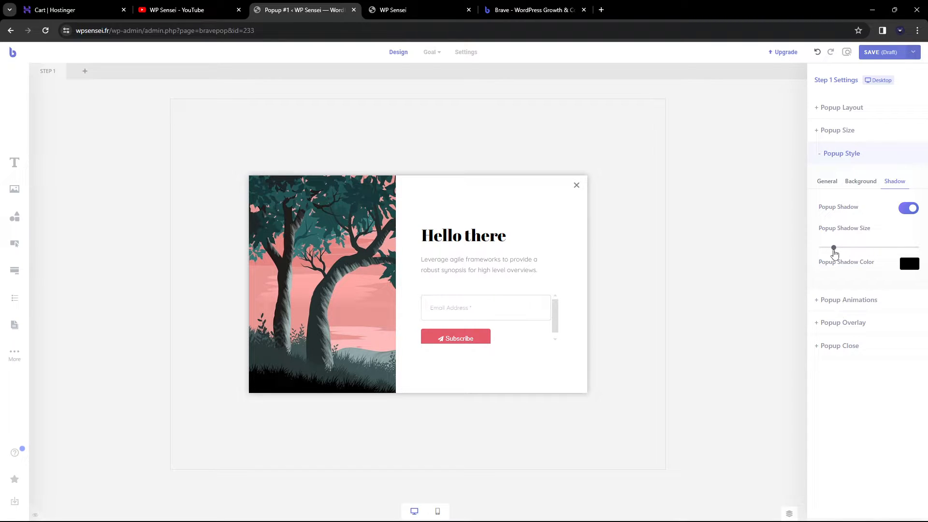
click(906, 266)
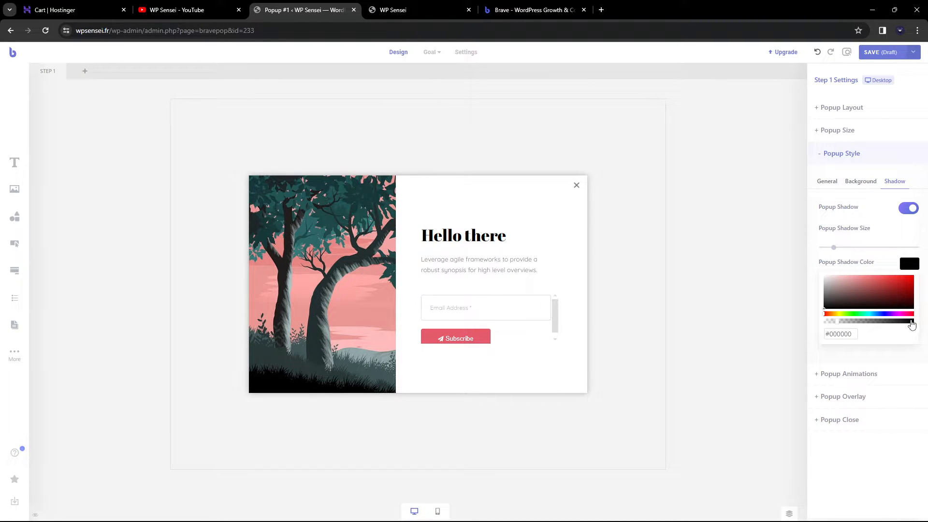
drag(911, 323, 835, 324)
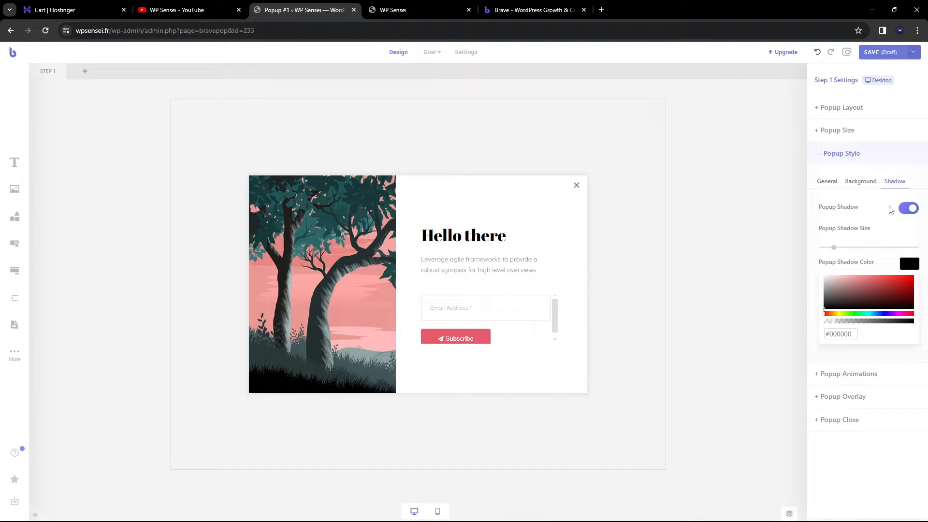
click(855, 182)
click(824, 182)
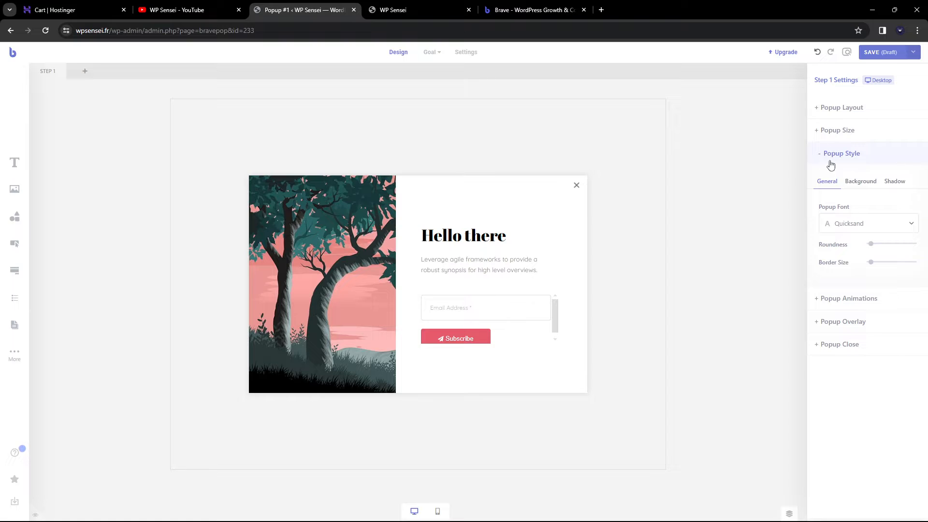
Set Roundness and Border Size back to 0 for square corners and no border
drag(870, 243, 916, 243)
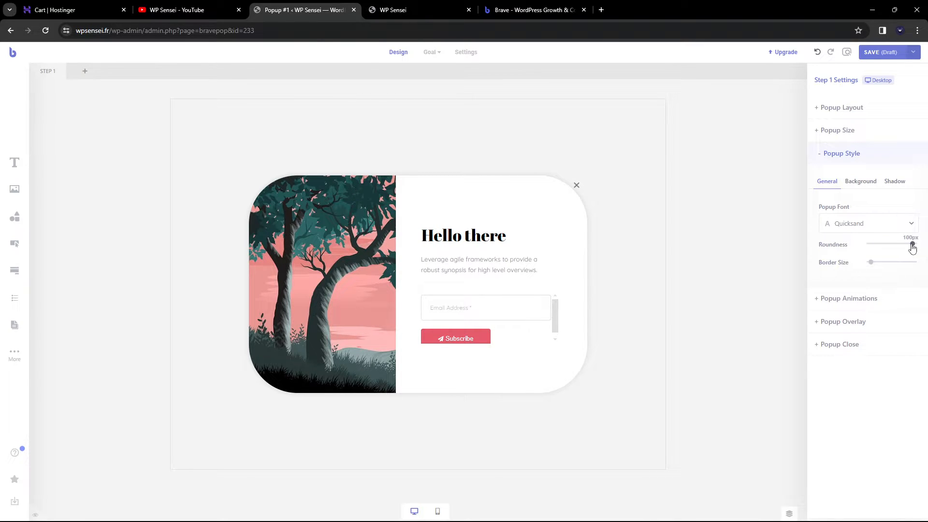
drag(913, 246, 851, 247)
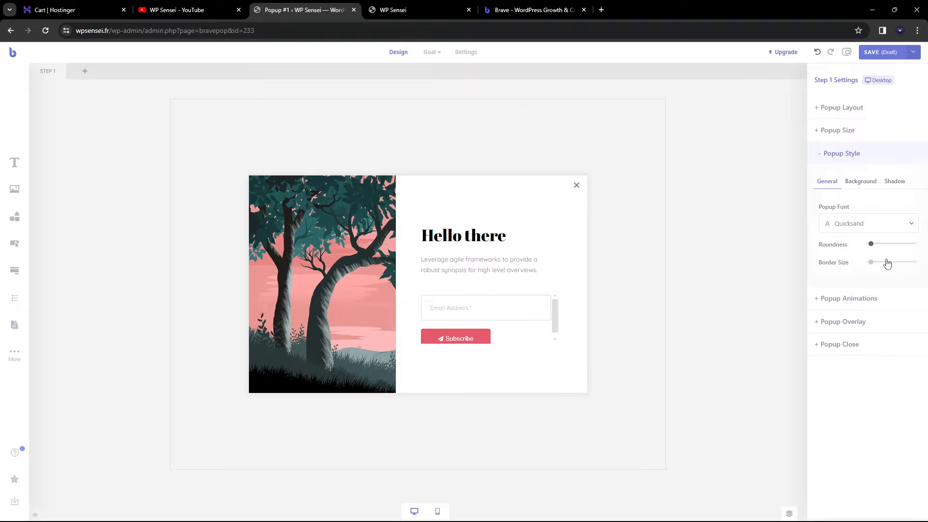
mouse_move(869, 266)
mouse_down()
mouse_move(891, 266)
mouse_move(860, 265)
mouse_up()
click(909, 282)
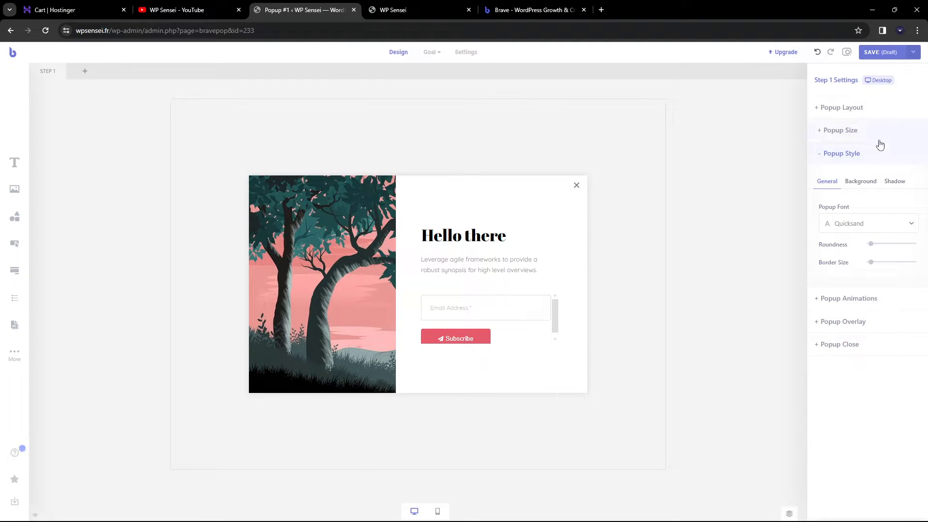
click(830, 300)
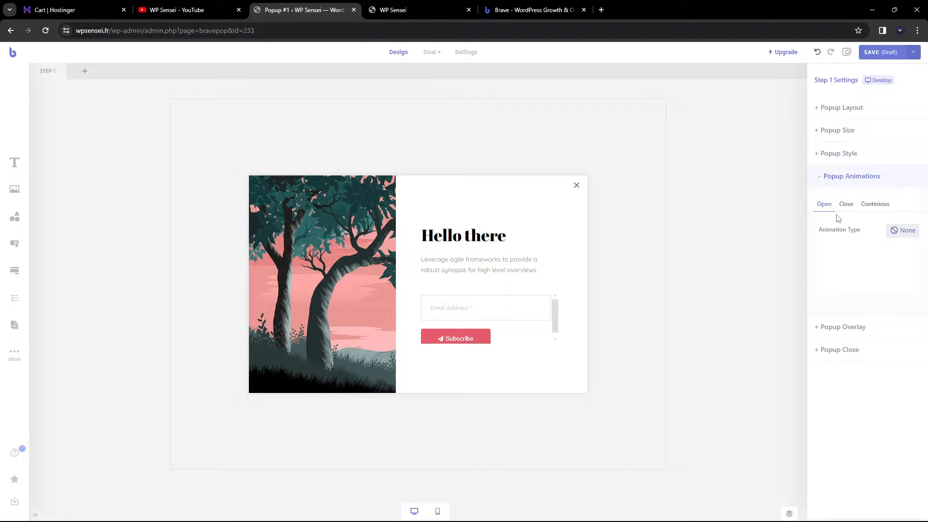
Set the popup's opening animation to ZoomIn
click(904, 237)
click(862, 260)
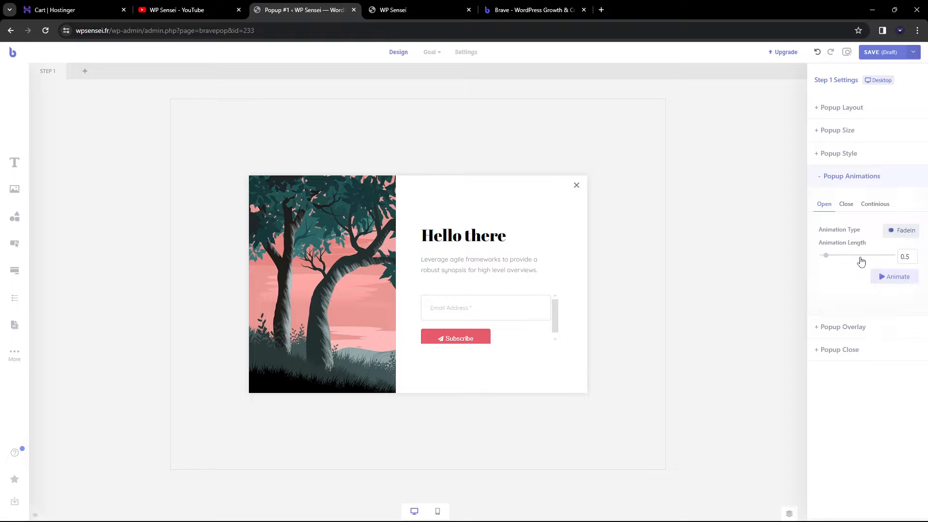
click(890, 277)
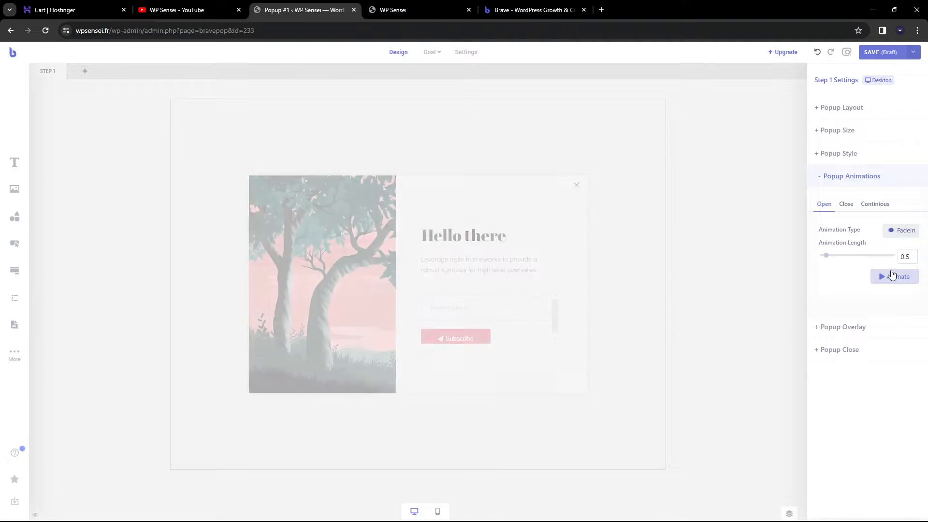
click(903, 233)
scroll(895, 273, down, 2)
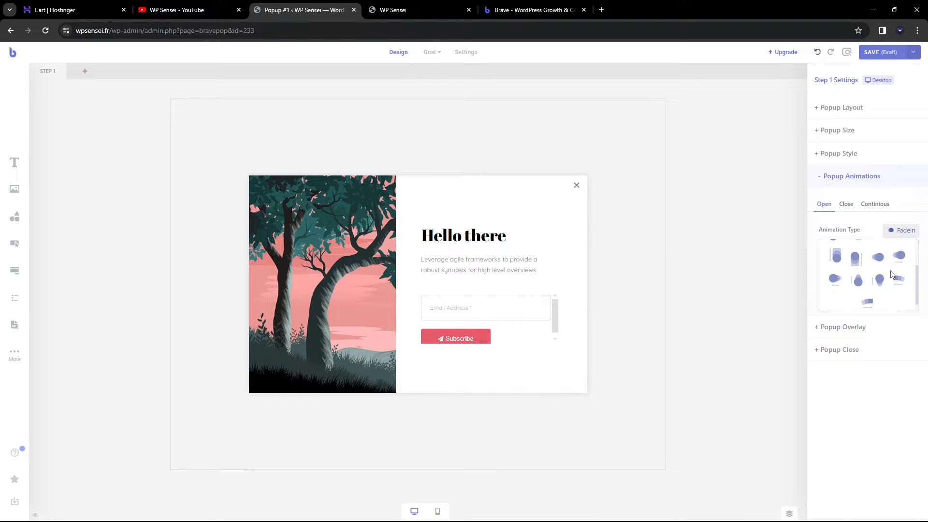
click(892, 280)
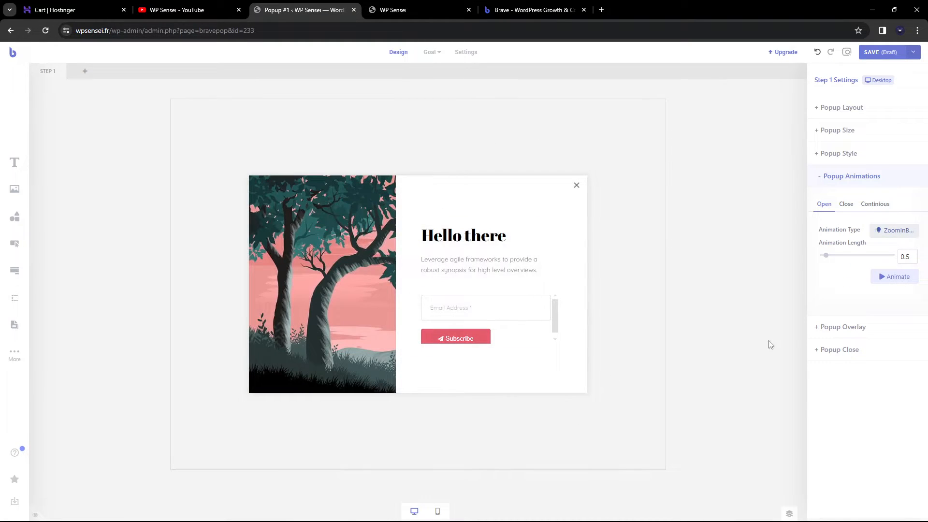
Set the closing animation to FadeOut and preview it
click(847, 204)
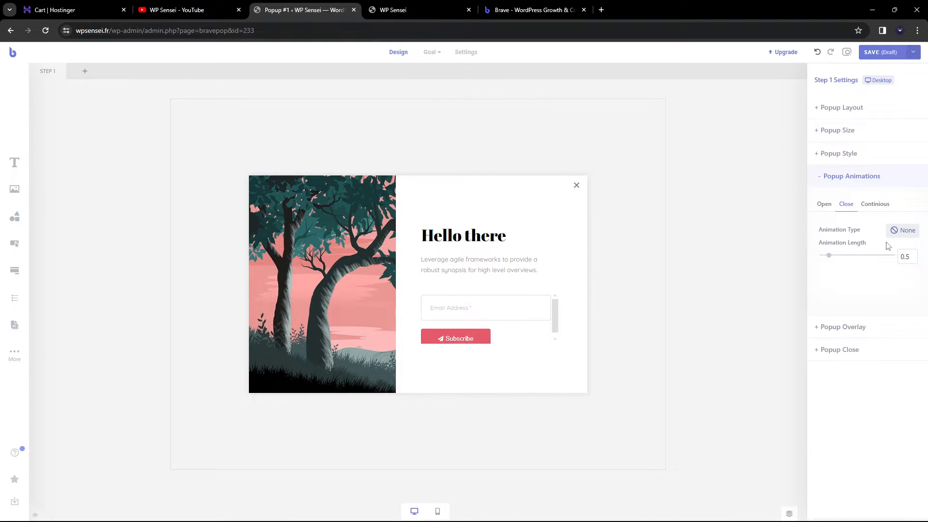
click(898, 232)
click(862, 279)
click(891, 276)
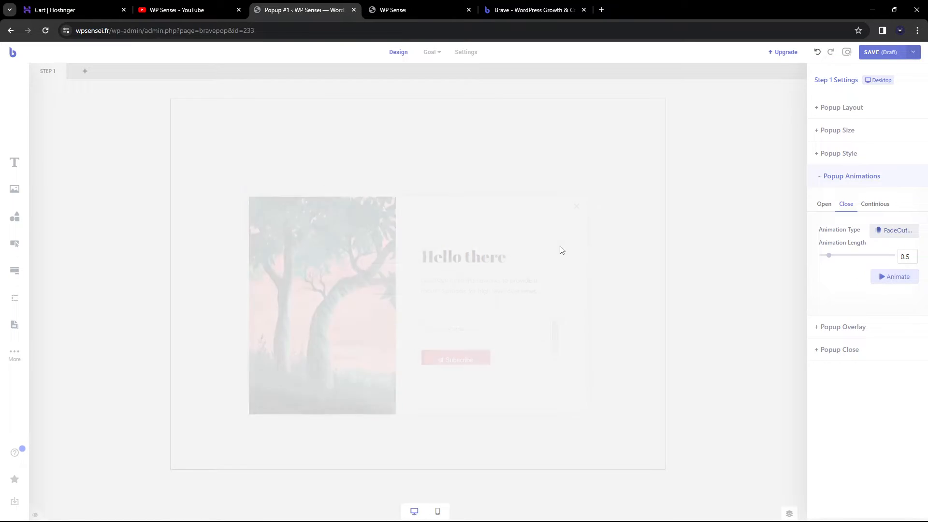
click(888, 206)
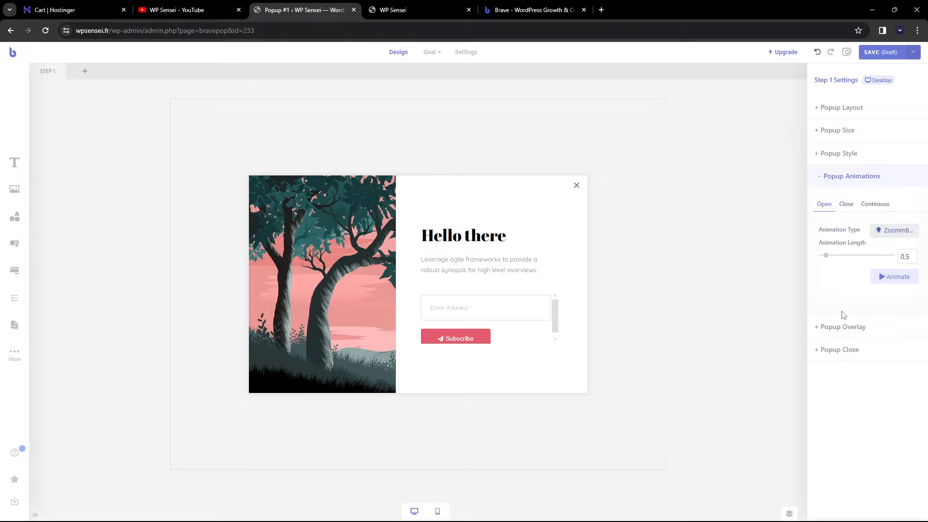
click(844, 327)
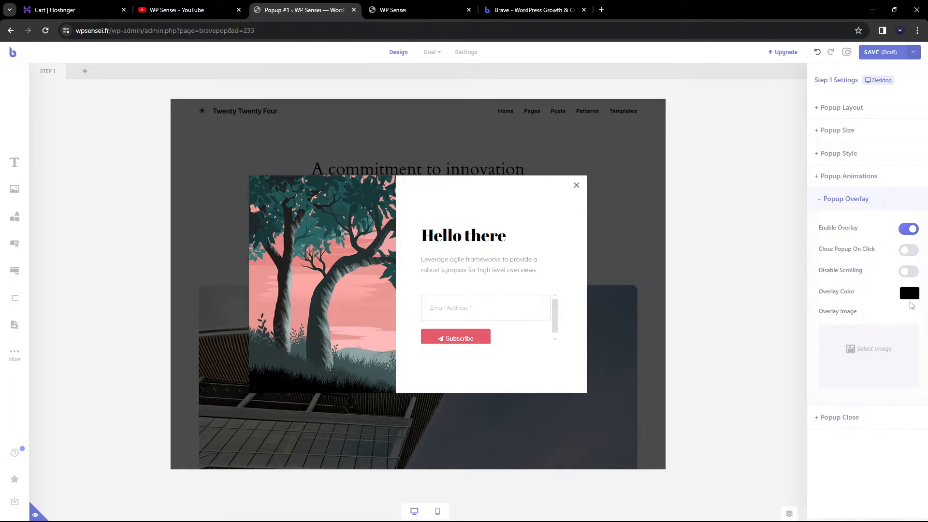
Set the overlay colour to translucent near-black #080808
click(910, 293)
drag(857, 320, 837, 305)
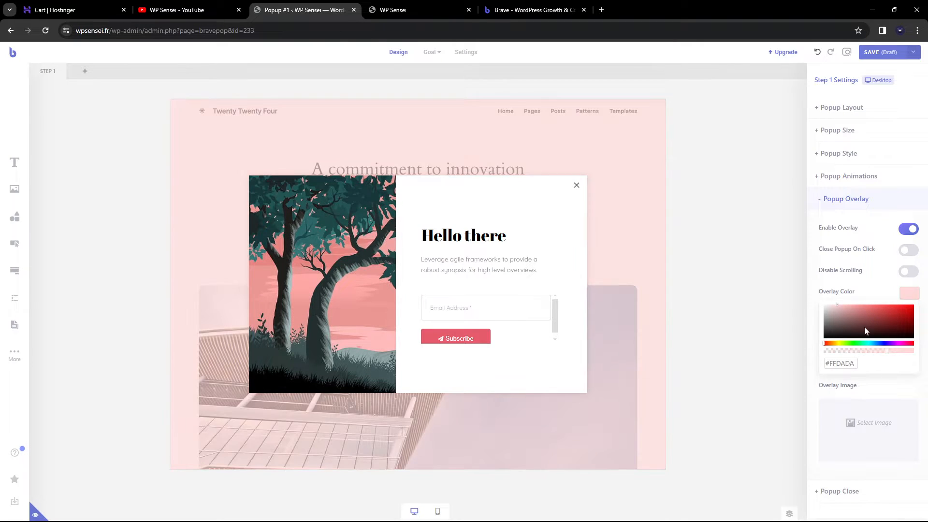
drag(887, 354, 914, 351)
drag(873, 327, 916, 304)
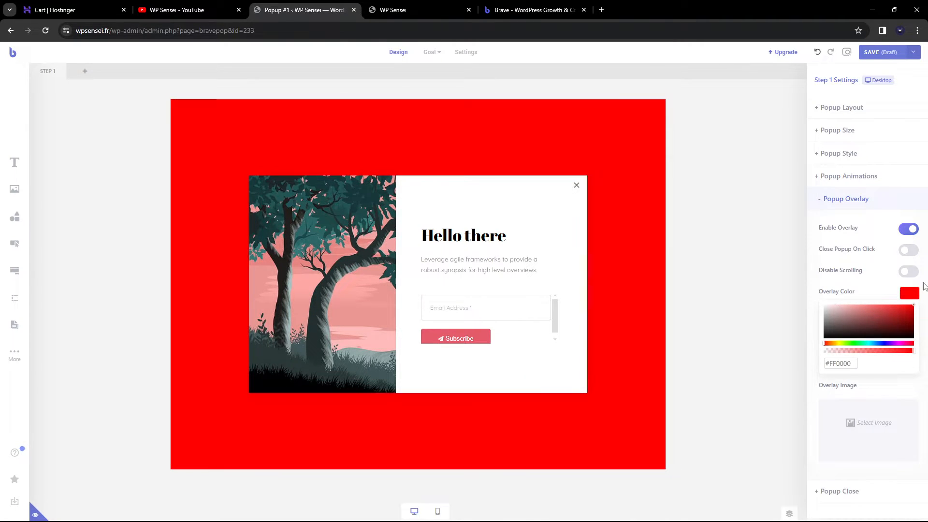
mouse_move(913, 359)
mouse_down()
mouse_move(849, 353)
mouse_move(824, 339)
mouse_up()
click(827, 334)
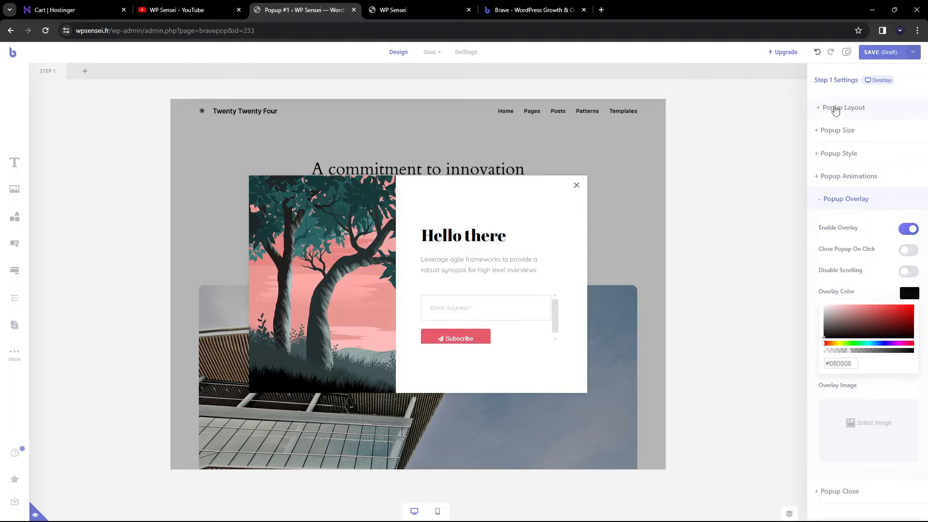
click(829, 110)
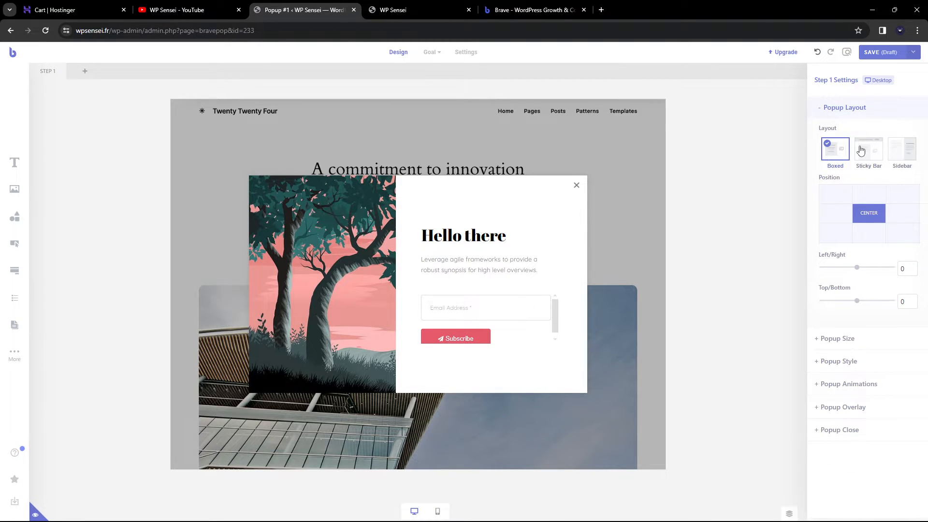
Try several popup positions and offsets, then recentre it with no offsets
click(870, 238)
click(831, 214)
click(903, 217)
click(909, 197)
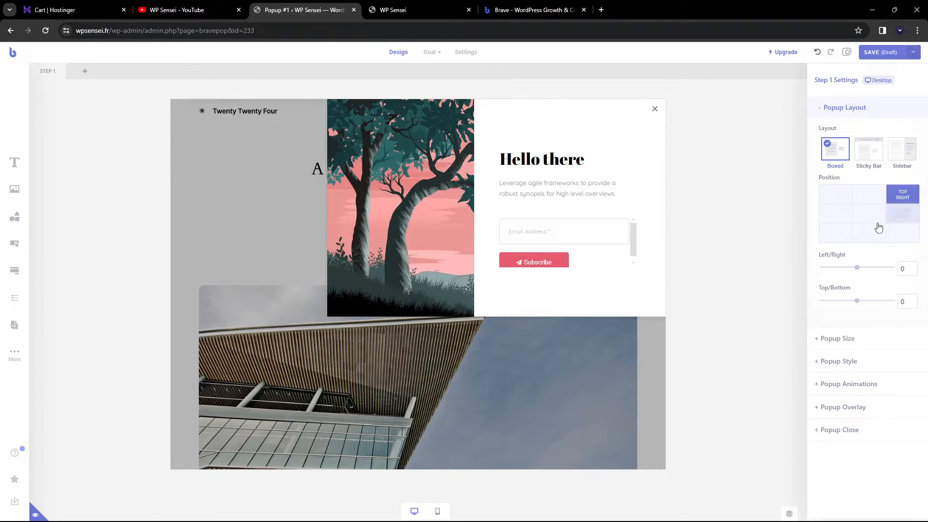
click(902, 233)
click(869, 213)
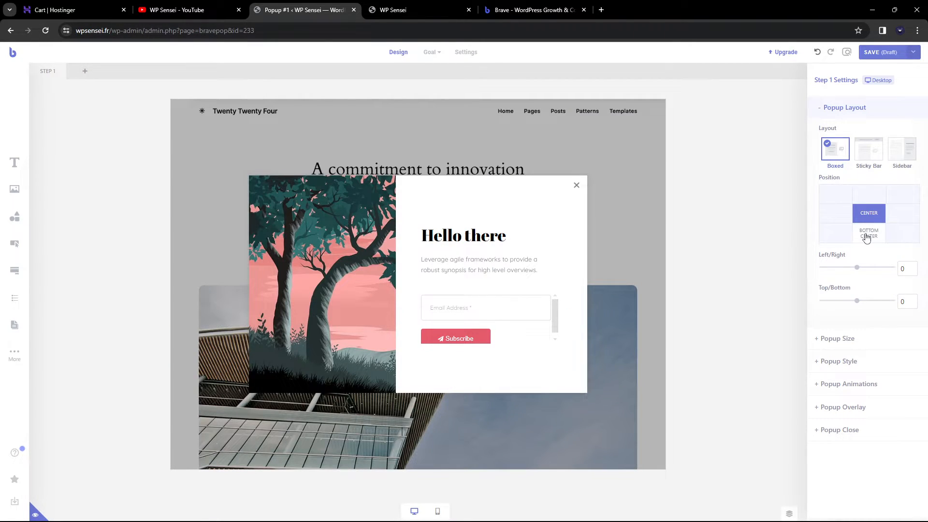
mouse_move(857, 268)
mouse_down()
mouse_move(881, 269)
mouse_move(841, 267)
mouse_up()
mouse_move(857, 300)
mouse_down()
mouse_move(870, 303)
mouse_move(851, 303)
mouse_up()
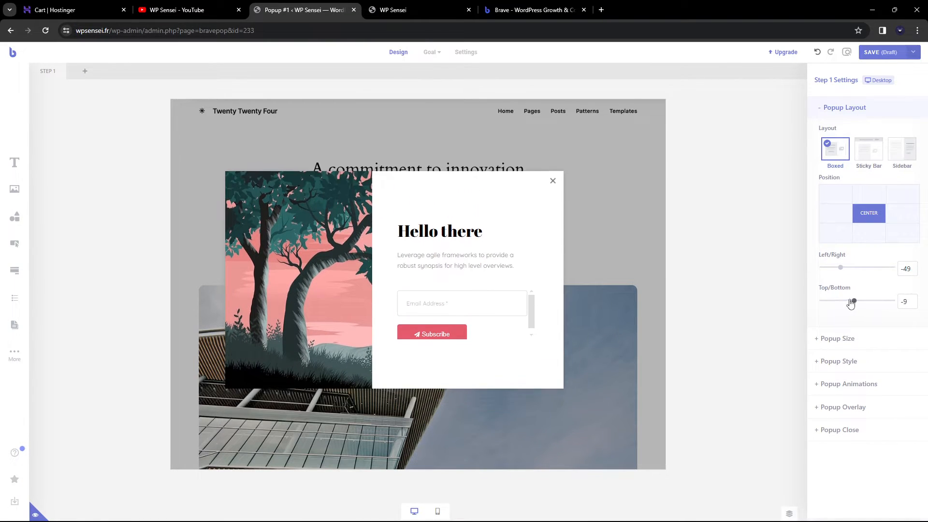
click(902, 233)
drag(857, 269, 881, 268)
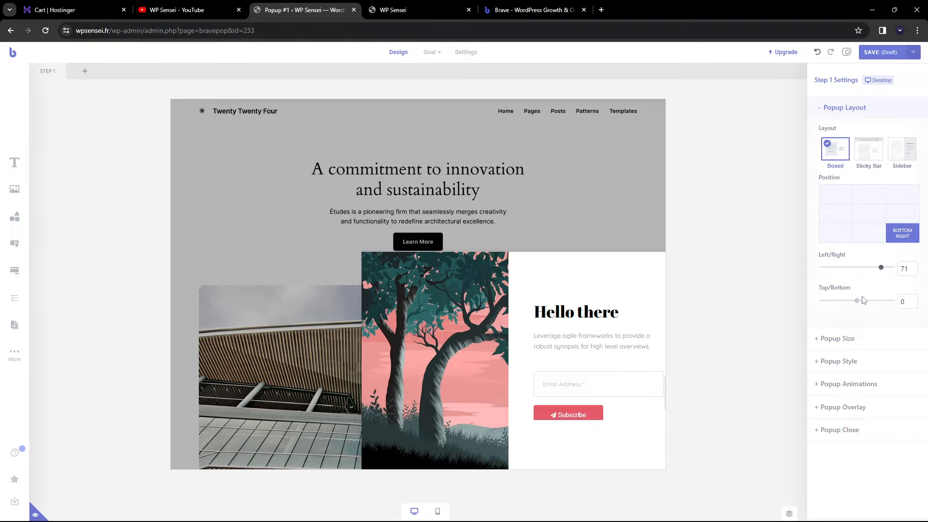
drag(864, 300, 842, 302)
drag(880, 269, 844, 273)
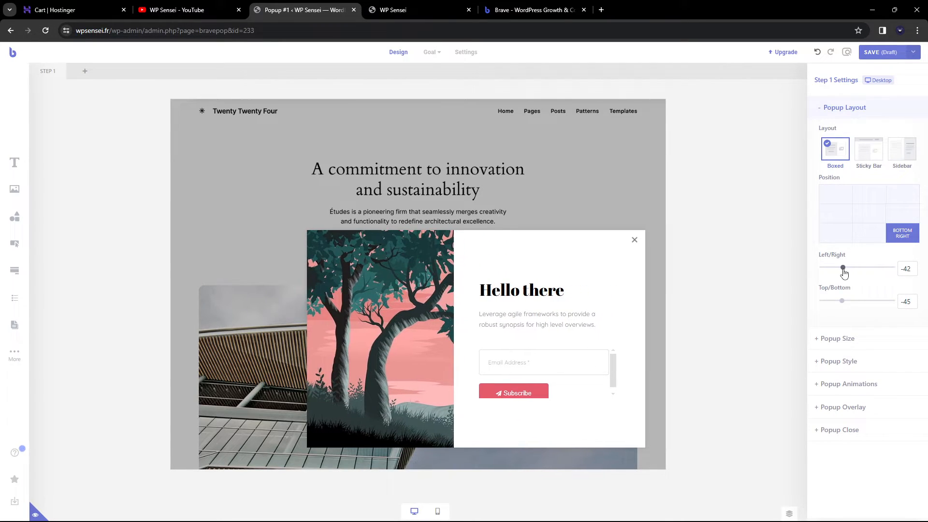
click(870, 215)
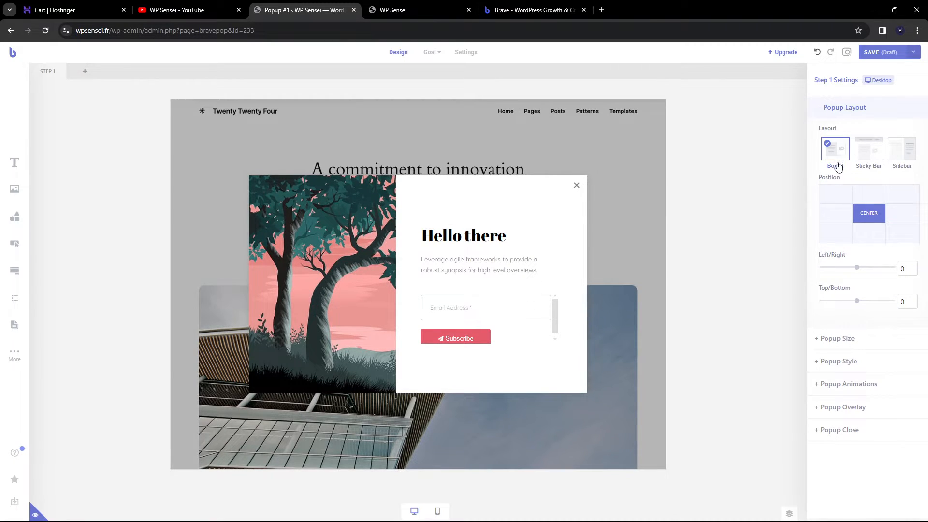
Try the Sidebar and Sticky Bar layouts, then return the popup to Boxed Center
click(900, 157)
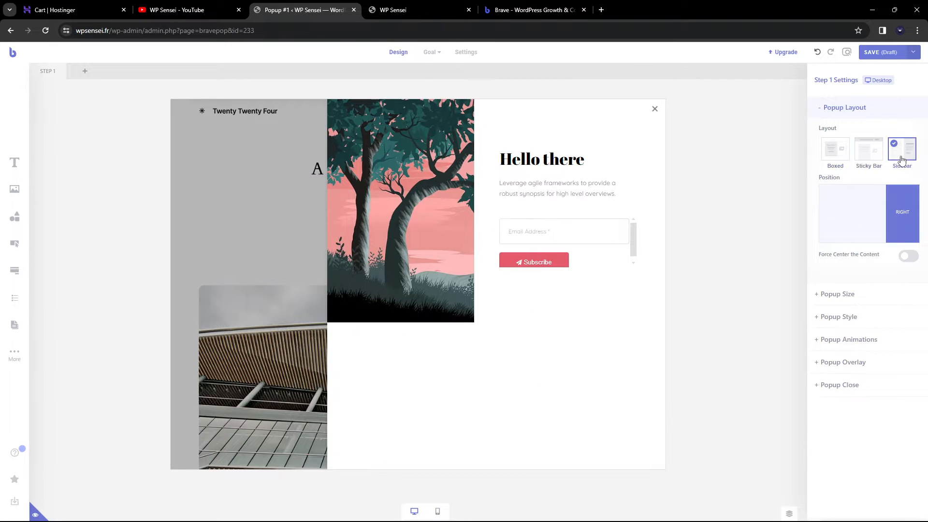
click(872, 154)
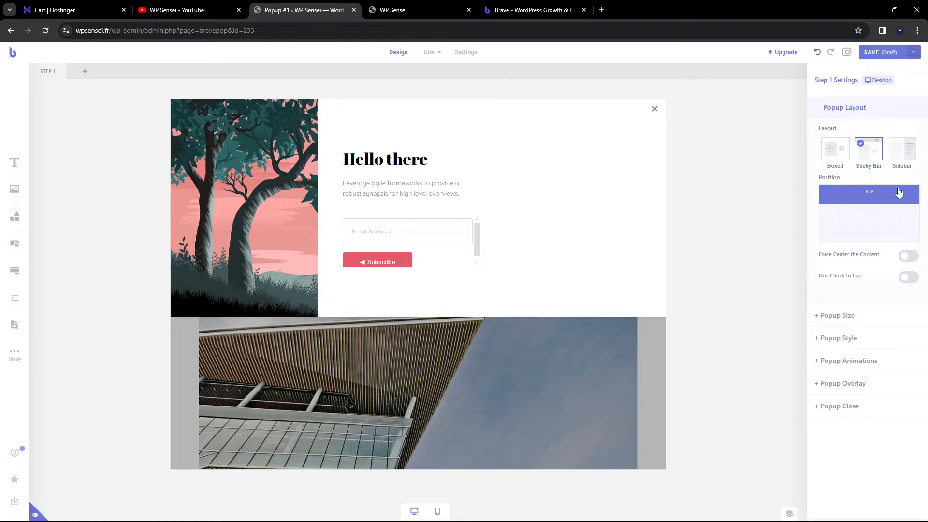
click(836, 157)
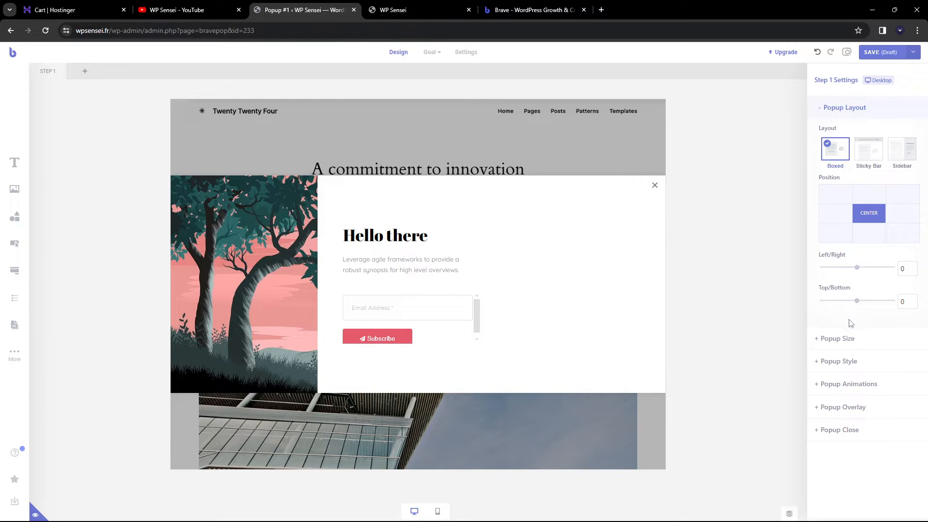
click(843, 339)
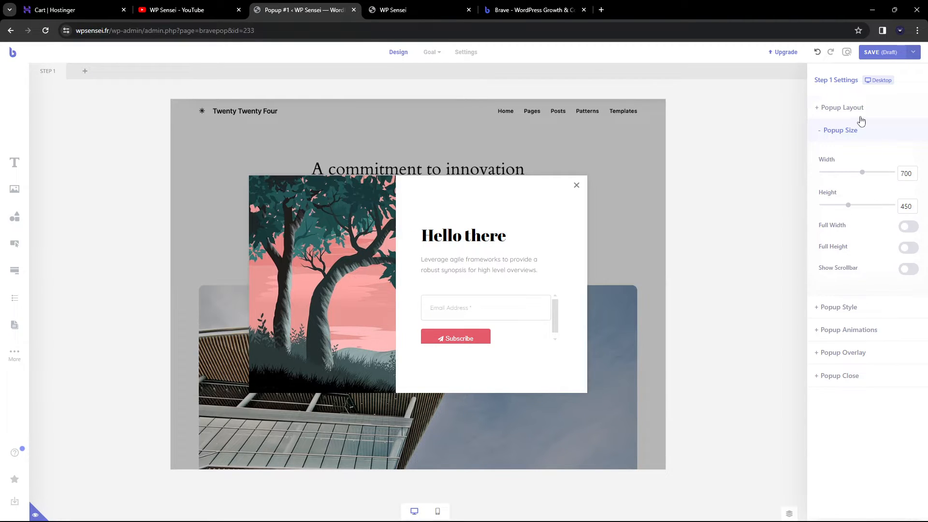
click(860, 117)
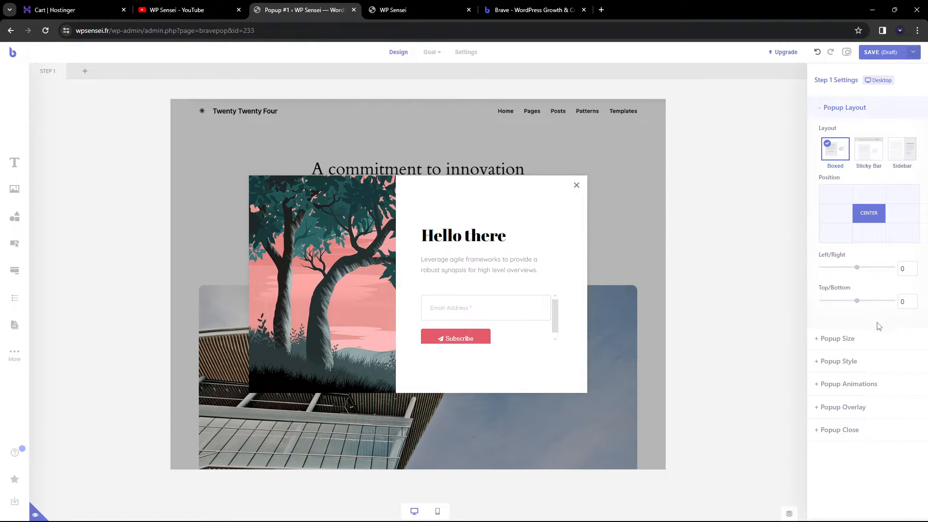
click(865, 339)
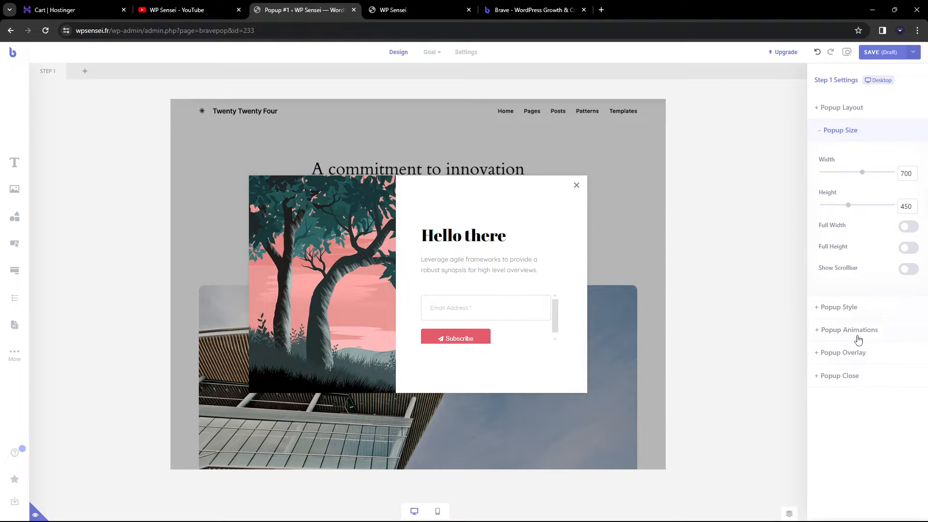
click(858, 383)
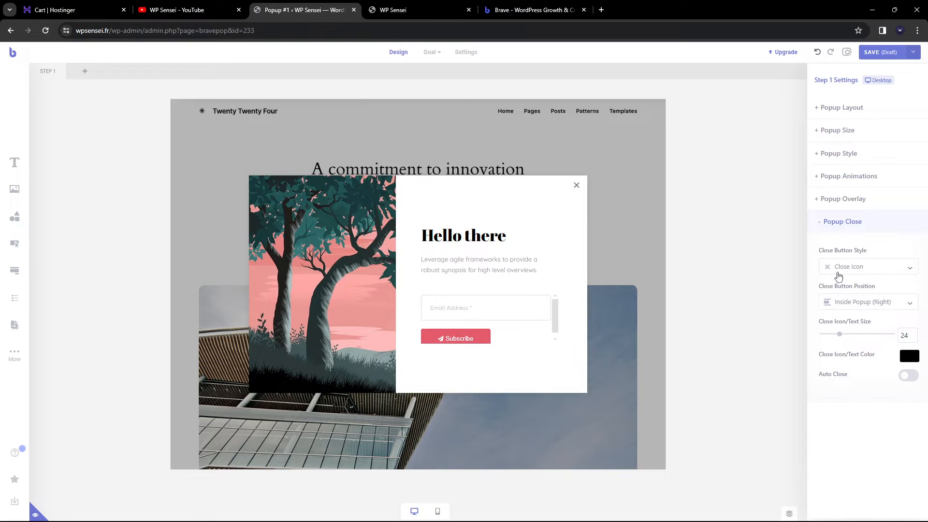
Set the close button style to Back Icon, coloured pale pink #FFABAB
click(855, 269)
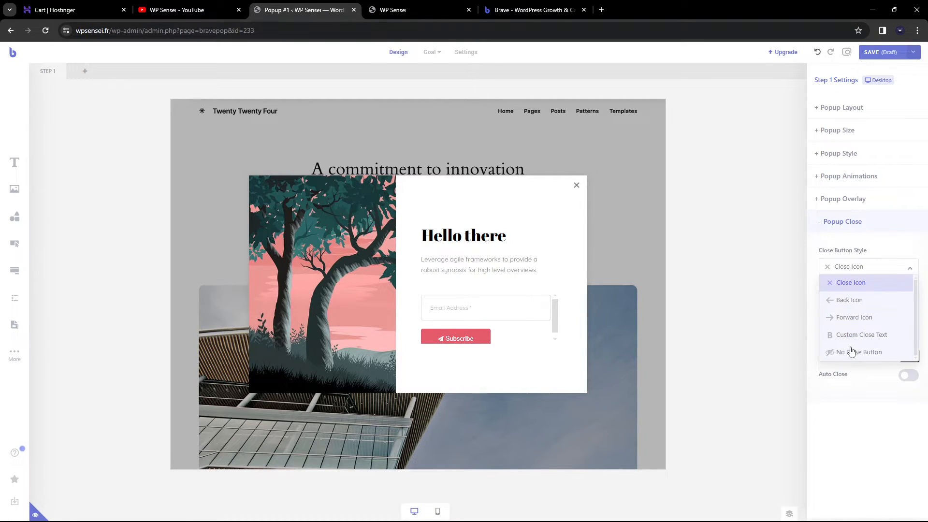
click(842, 301)
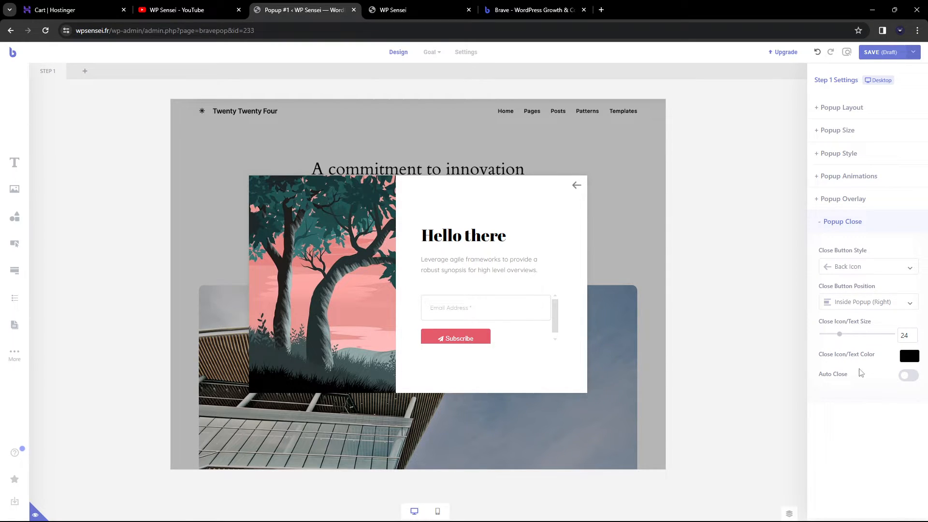
click(906, 358)
drag(887, 388, 887, 367)
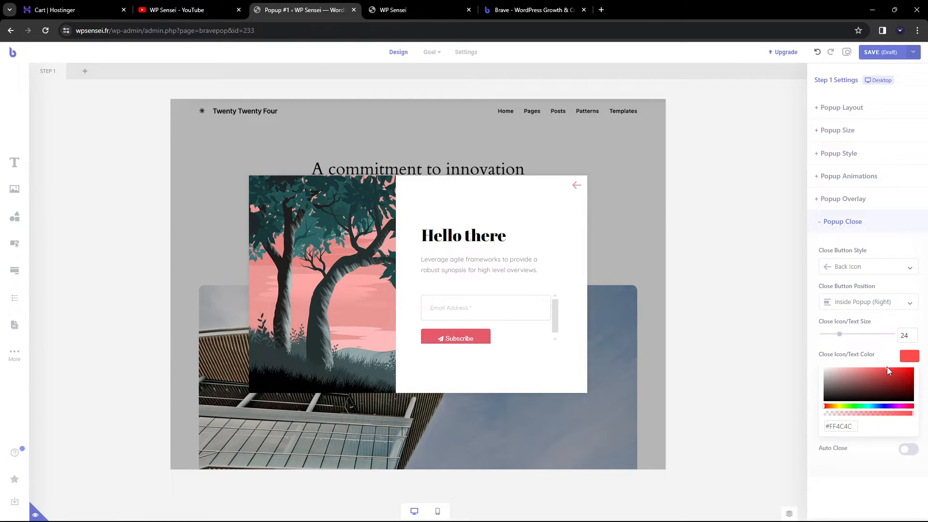
click(853, 368)
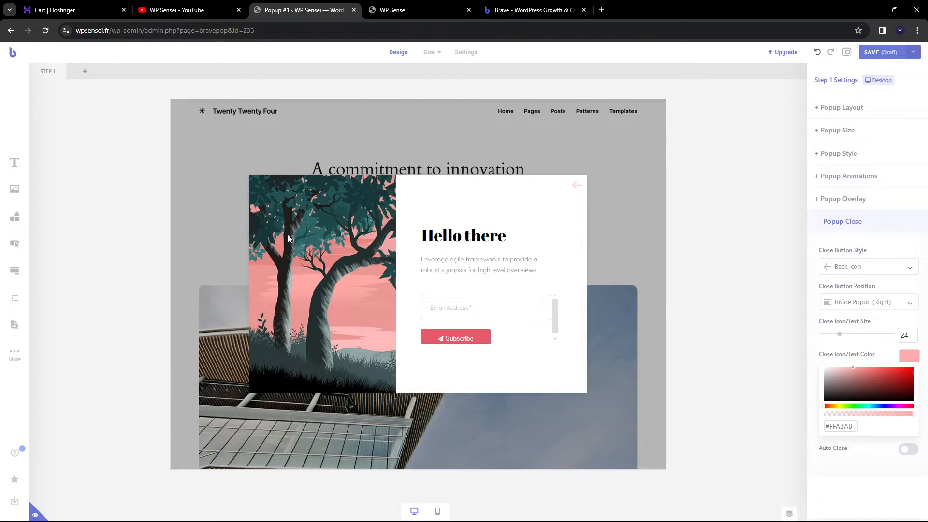
click(486, 238)
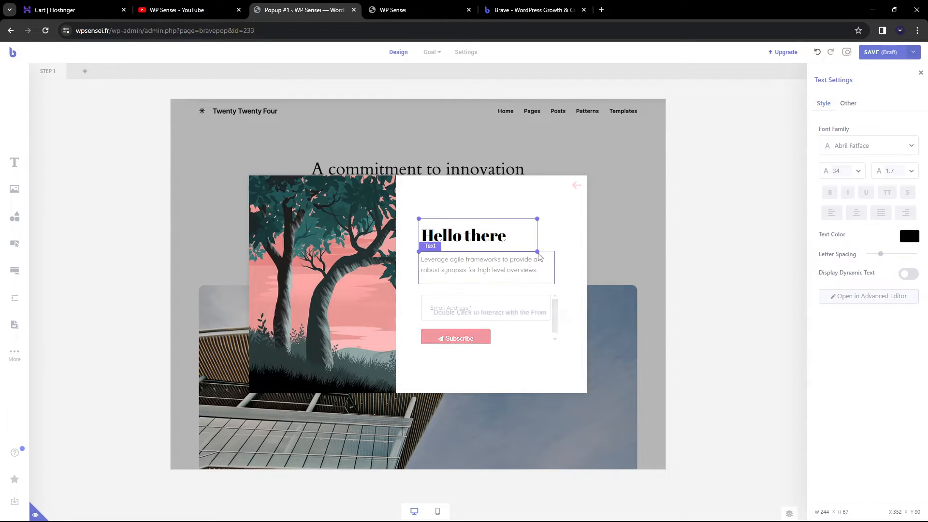
Give the left-aligned 'Hello there' heading a 2.2 line height, then select the email sign-up form
double_click(493, 247)
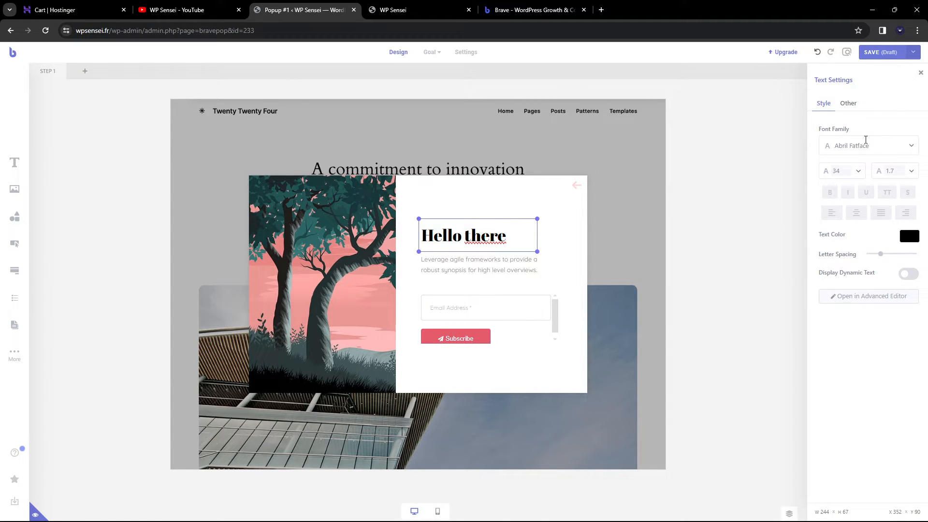
click(856, 213)
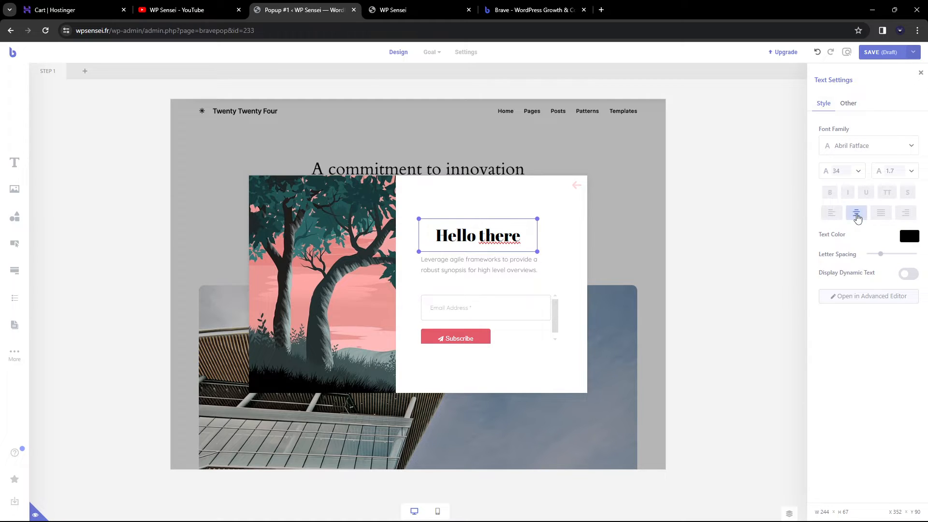
click(831, 213)
click(900, 171)
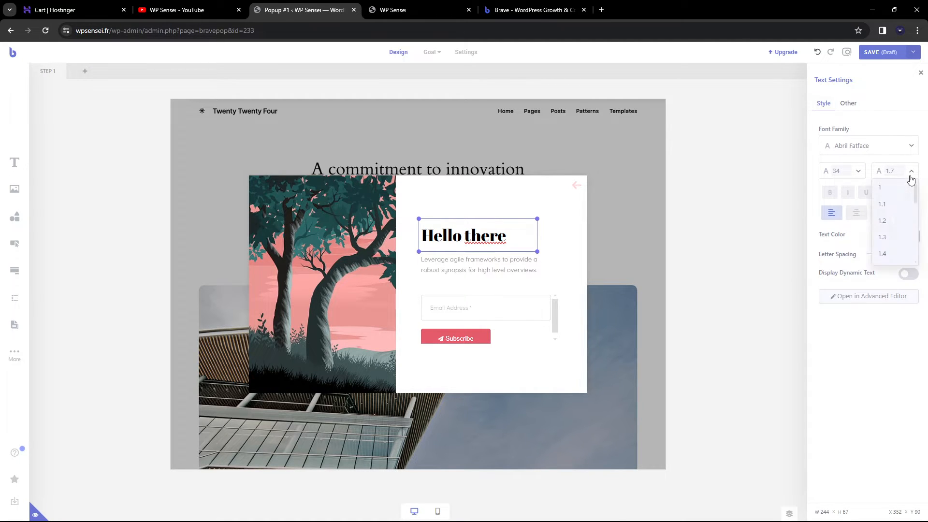
scroll(890, 229, down, 3)
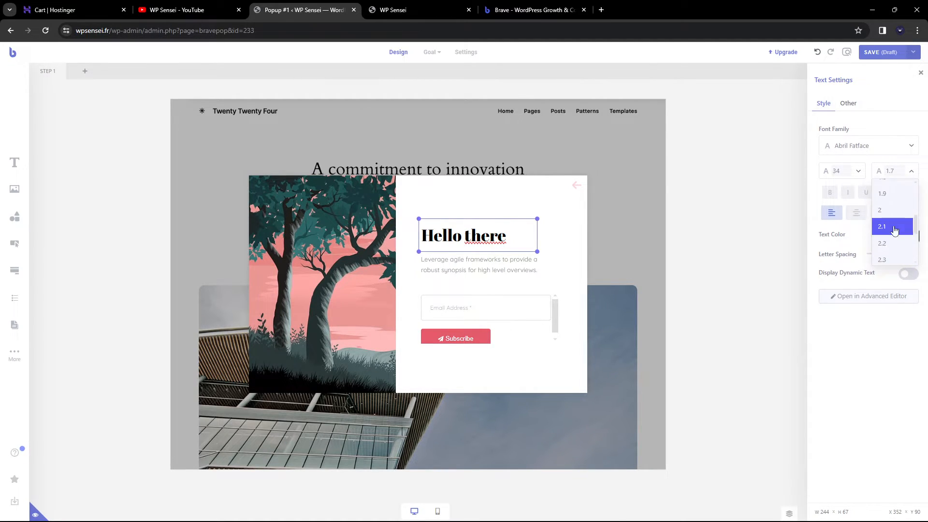
click(890, 224)
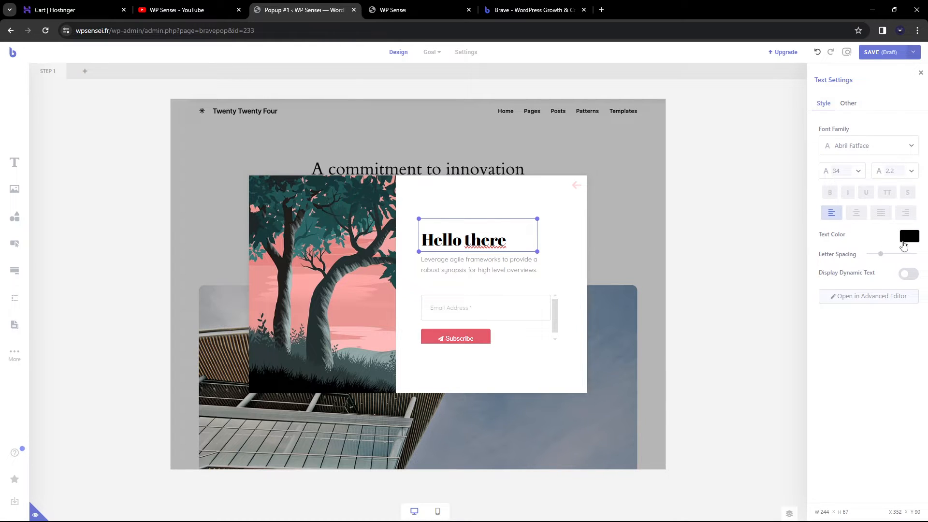
click(904, 242)
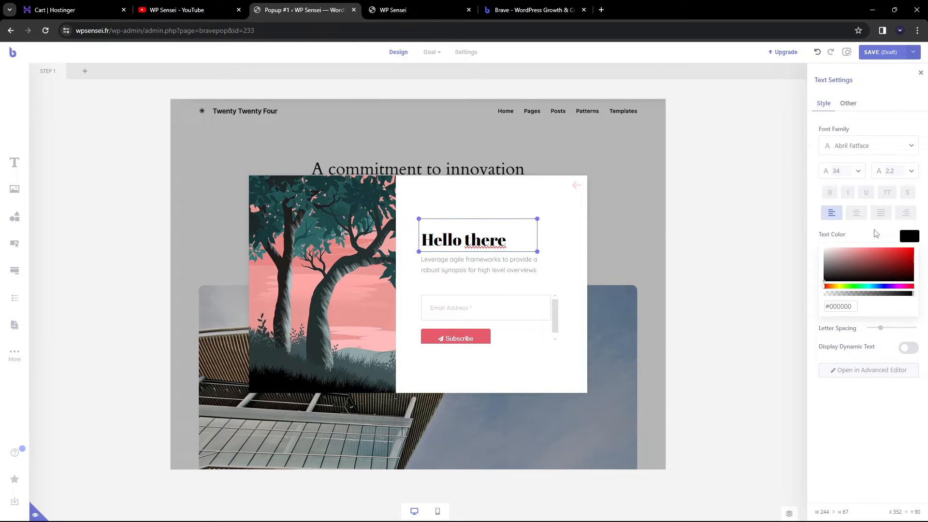
click(513, 271)
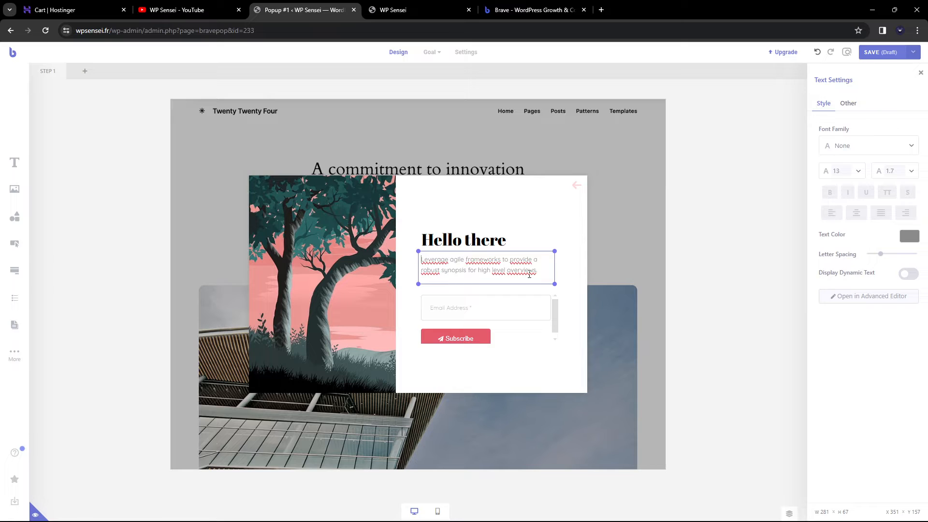
click(505, 306)
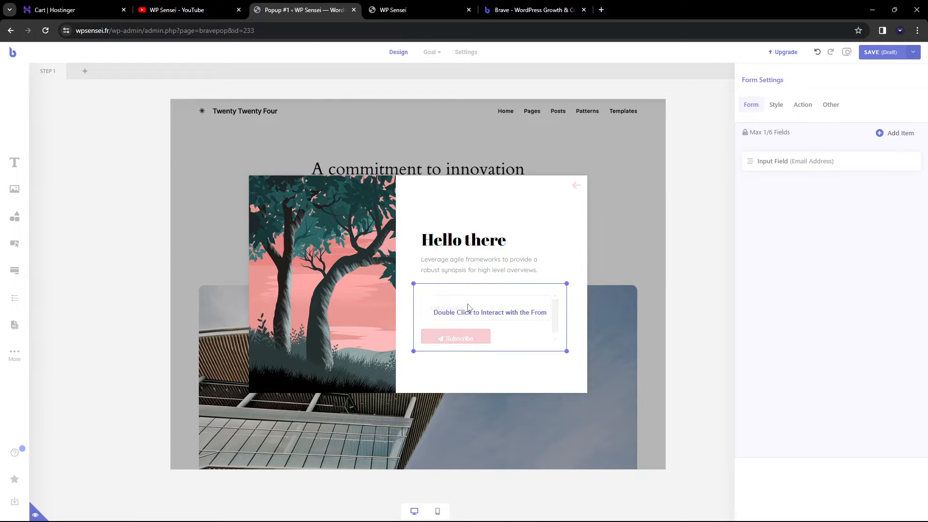
Select the tree illustration and keep its current image, closing the Media Library unchanged
click(840, 163)
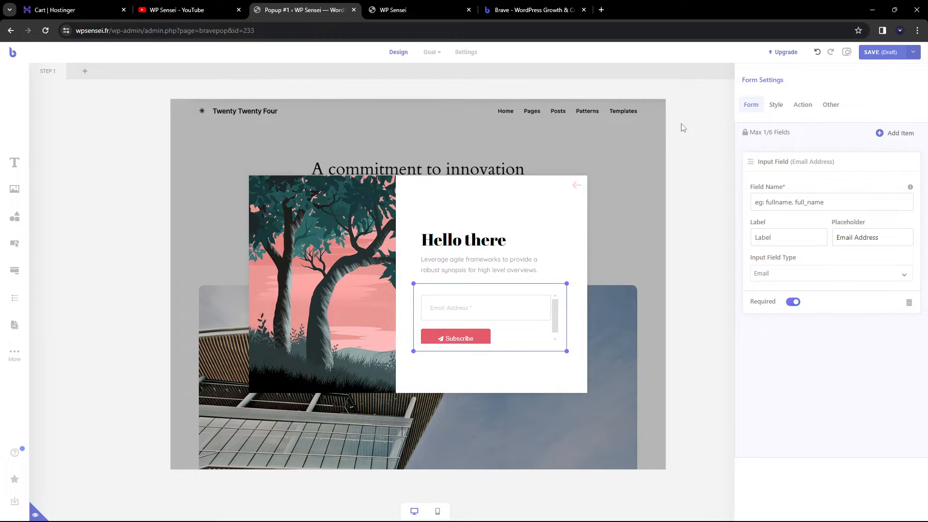
click(459, 273)
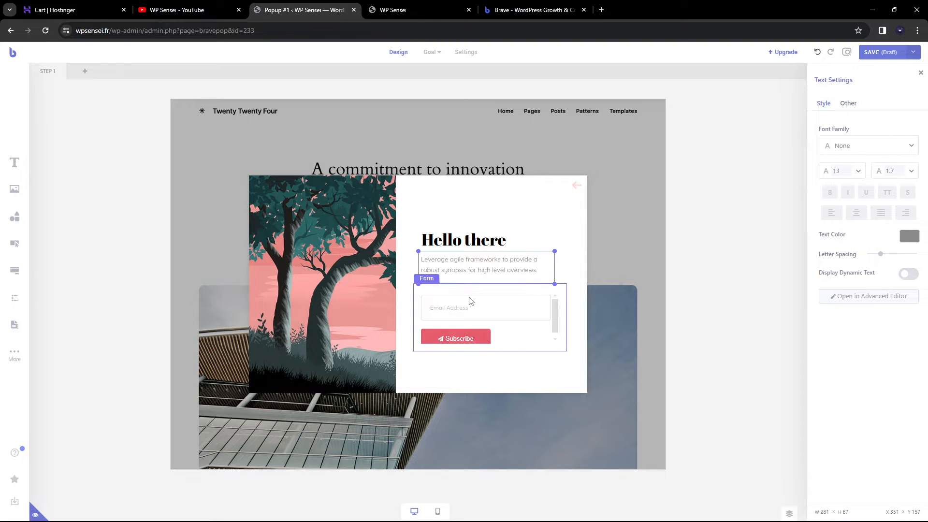
click(342, 278)
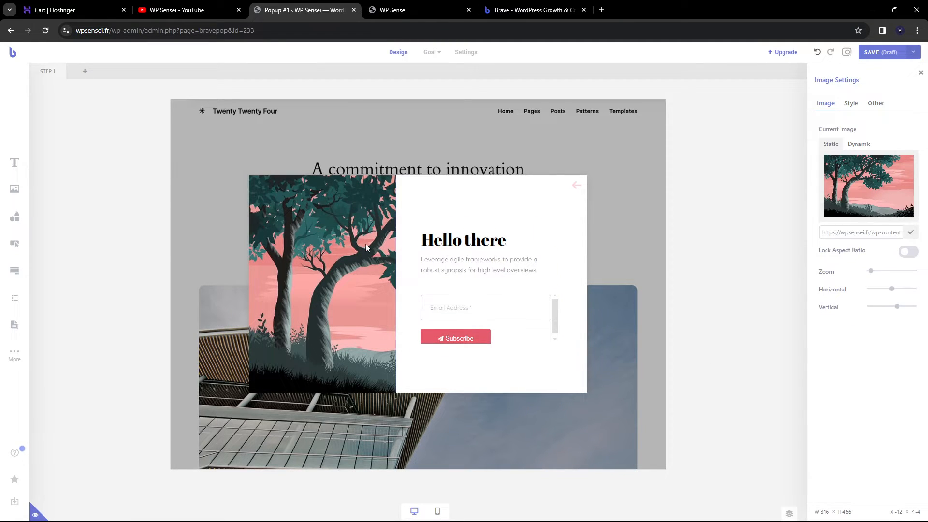
click(881, 190)
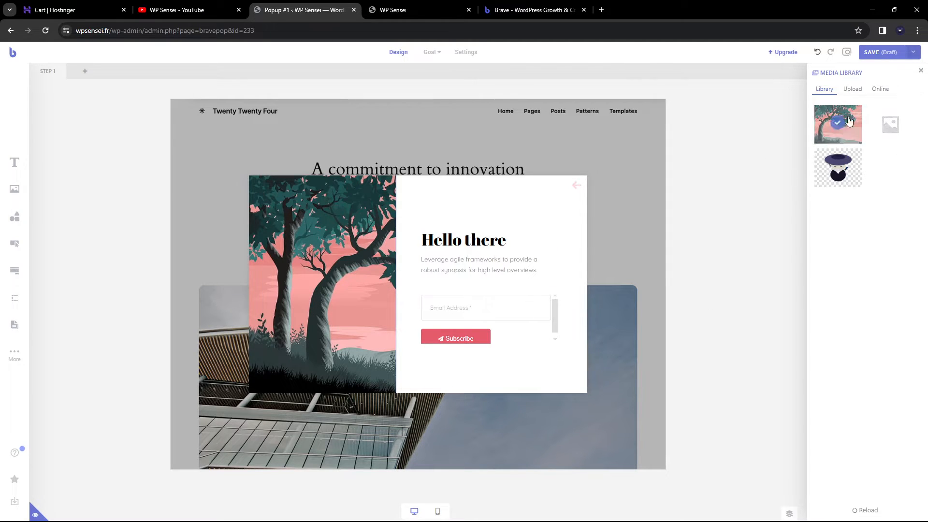
click(921, 71)
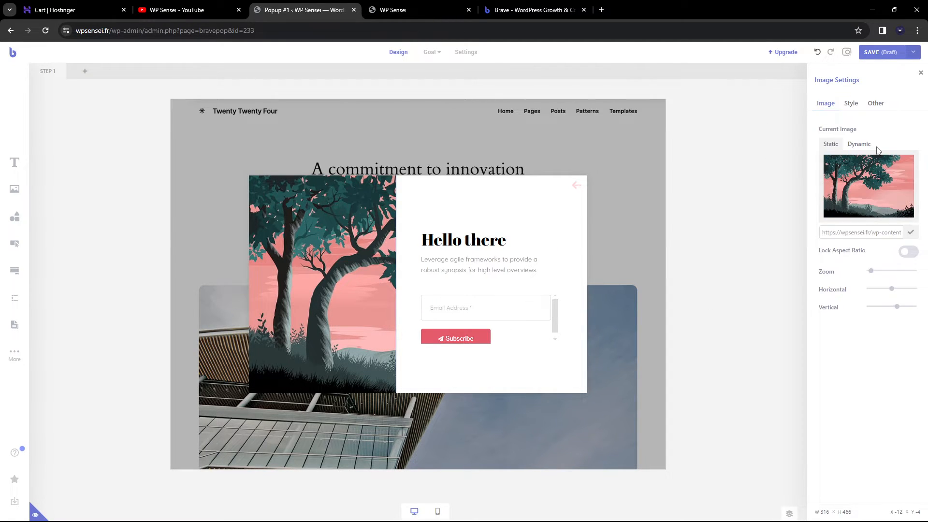
Zoom the tree image in to a close-up and raise its Contrast in the Style options
drag(875, 274, 883, 275)
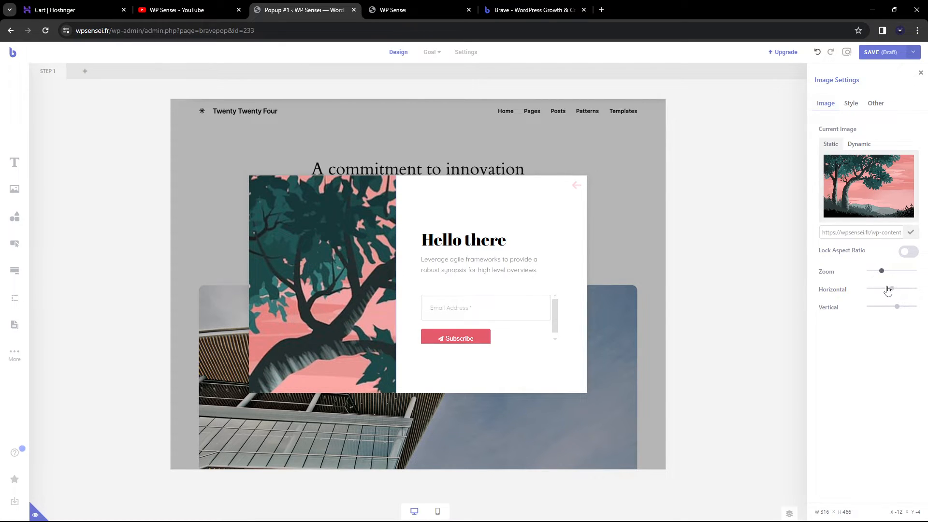
click(853, 105)
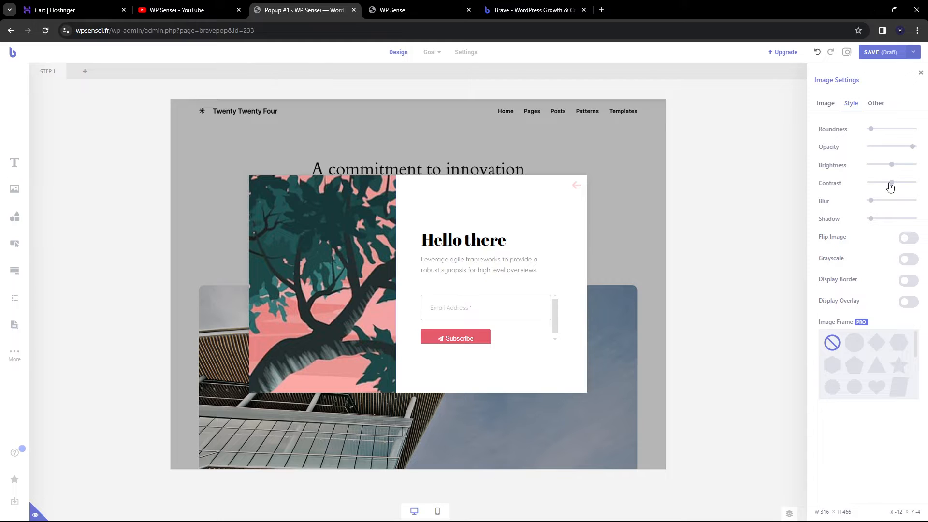
drag(892, 183, 892, 183)
click(871, 106)
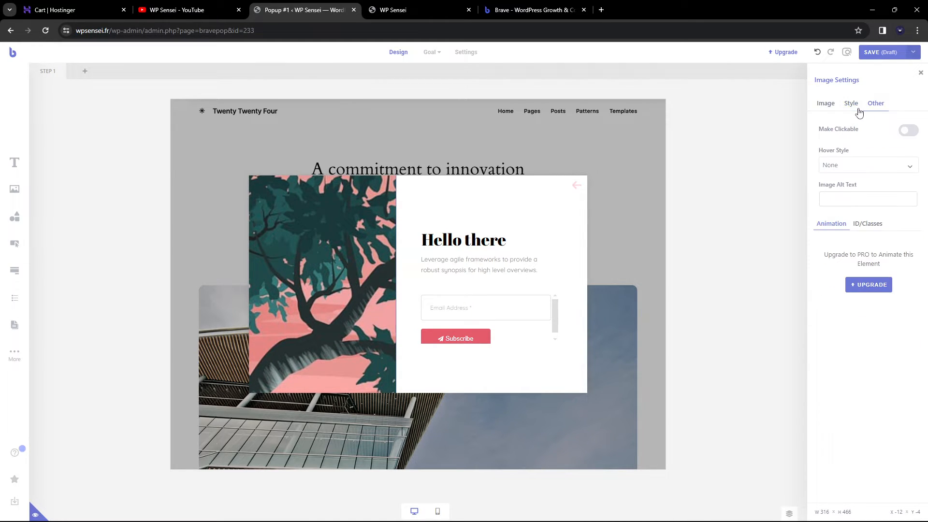
click(826, 106)
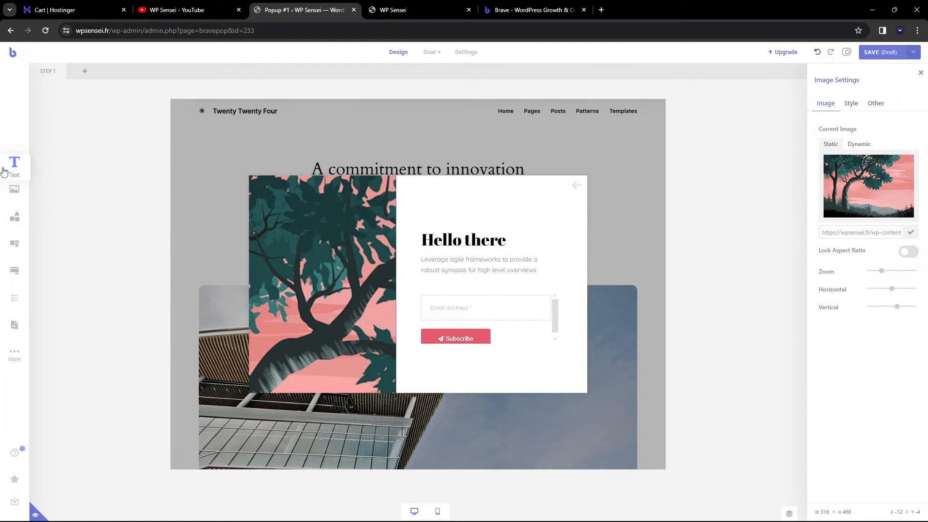
Add a trial Text element and a Shape element to the popup, then delete both
drag(4, 172, 537, 209)
click(476, 219)
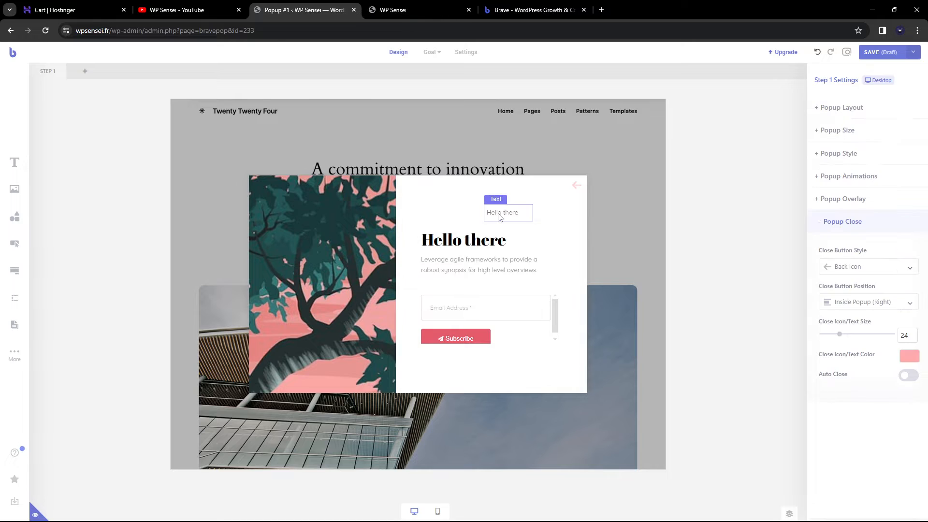
click(500, 217)
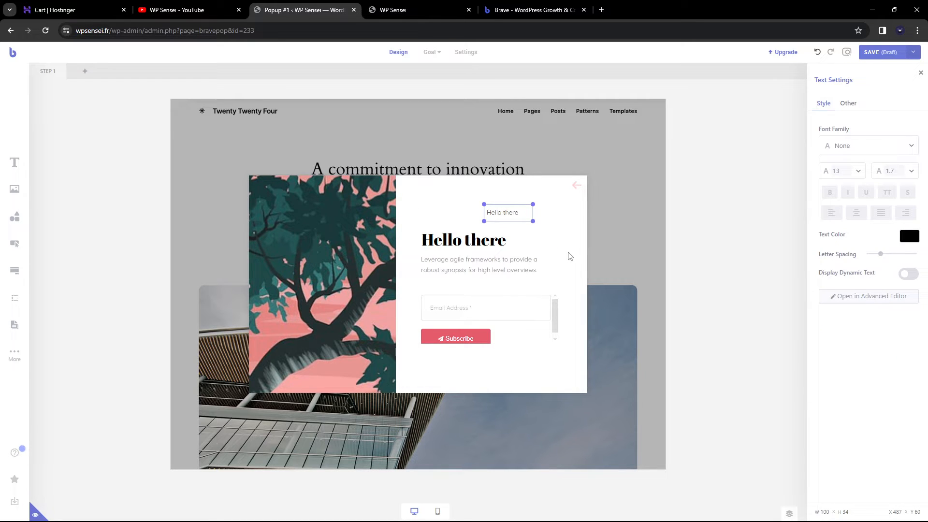
key(Delete)
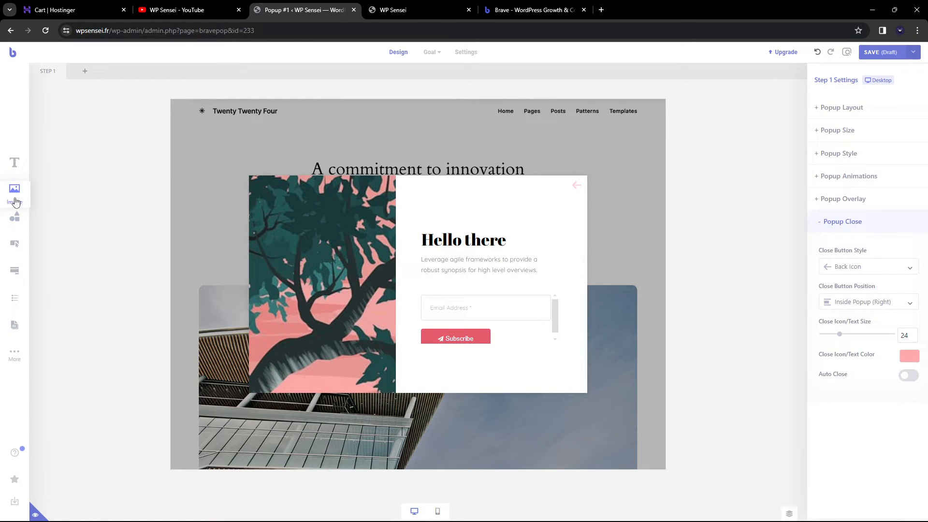
drag(16, 218, 493, 237)
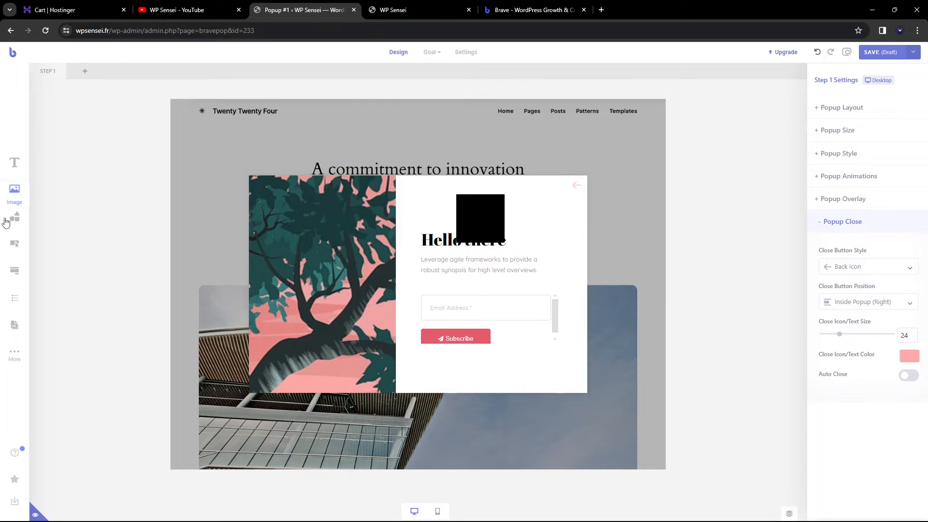
click(485, 221)
key(Delete)
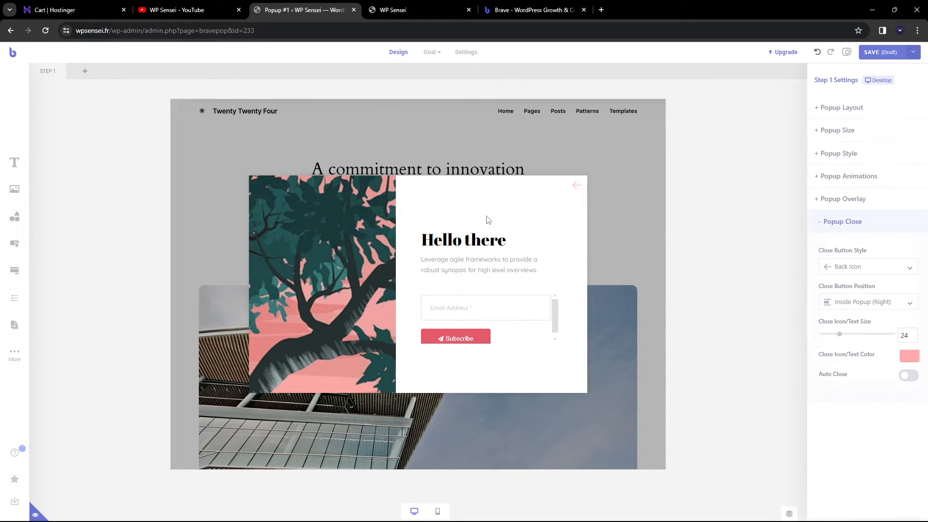
Add a 'click Me' button above the heading with Open a Link as its click action
drag(60, 247, 468, 209)
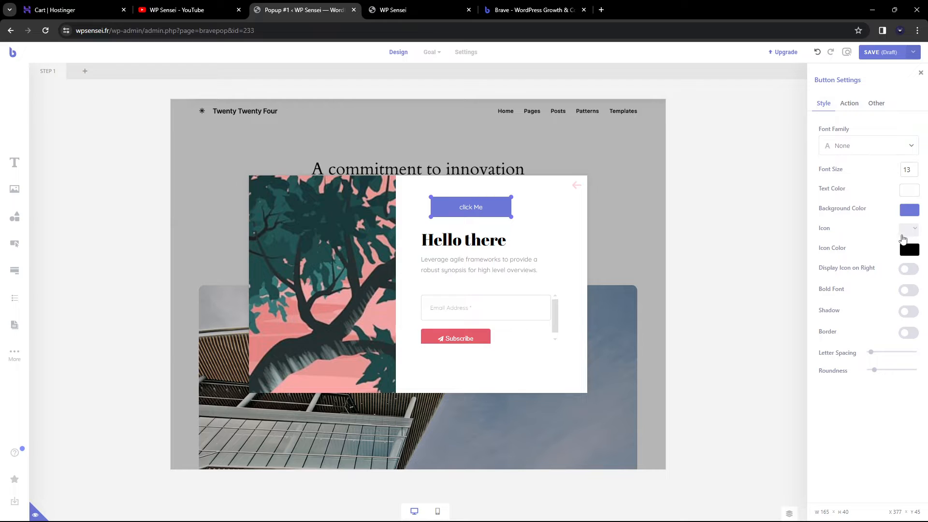
click(849, 103)
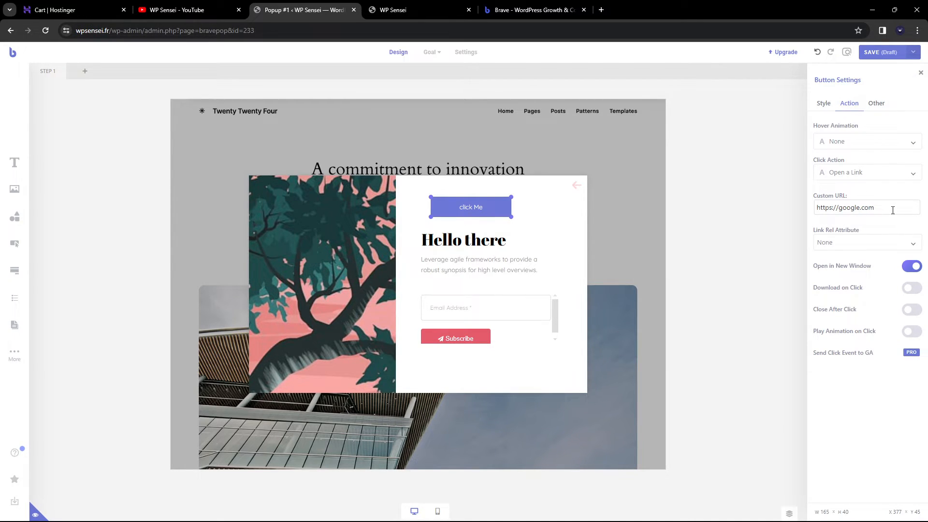
click(875, 174)
click(875, 175)
click(872, 173)
click(883, 175)
click(17, 359)
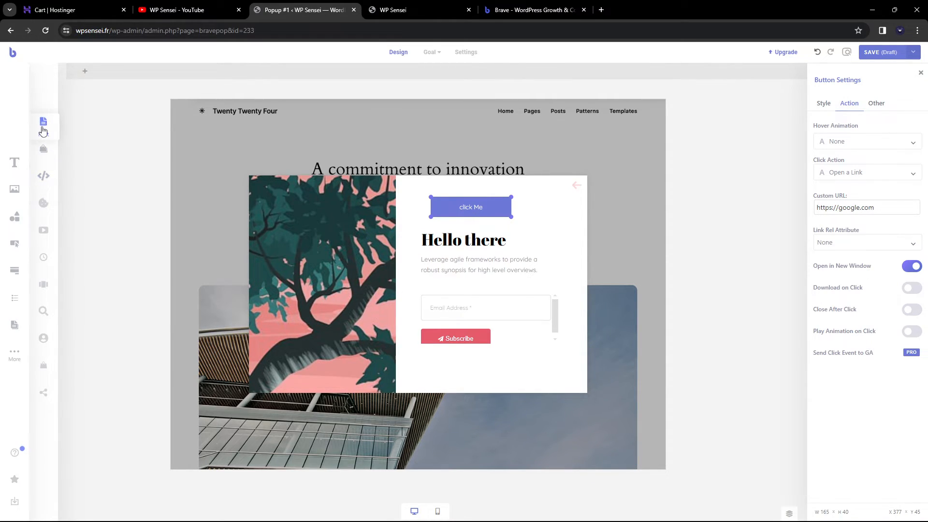
Add a Single post block, then delete it along with the 'click Me' button
drag(43, 124, 434, 353)
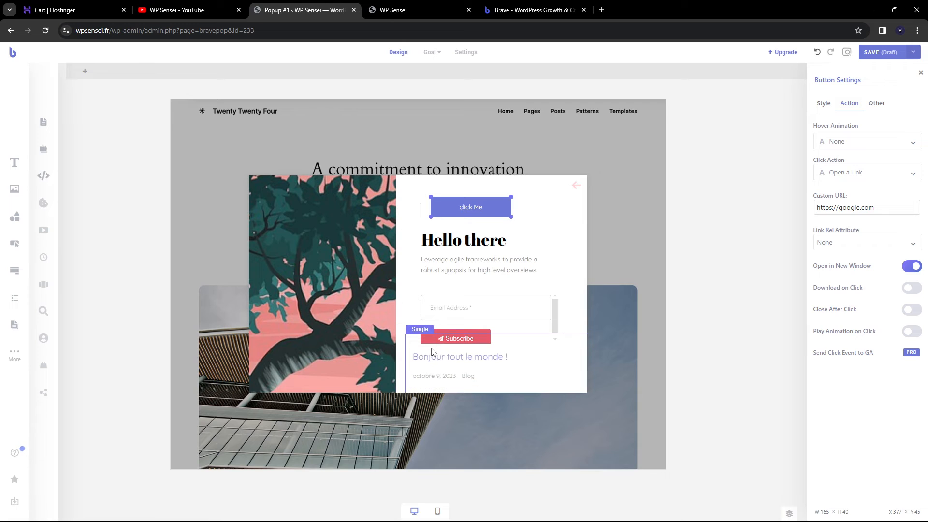
key(Delete)
click(484, 376)
key(Delete)
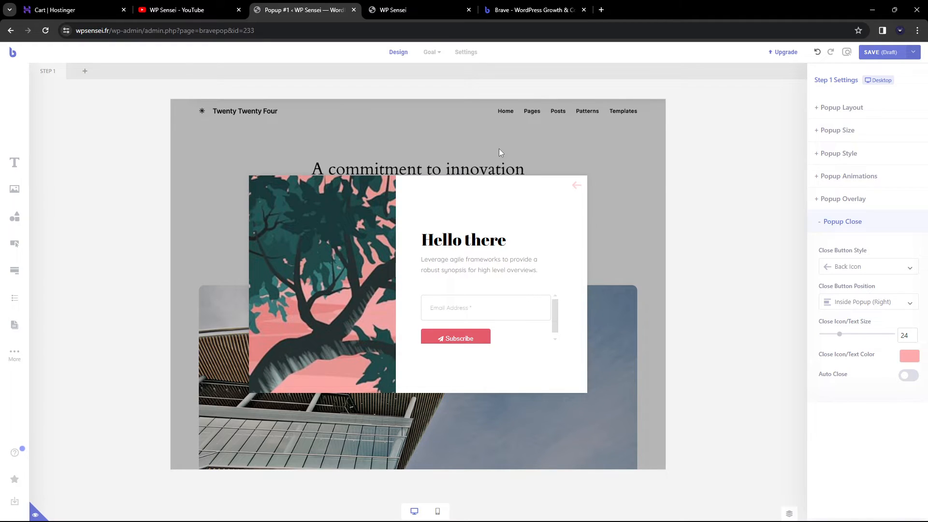
Create a custom mobile layout, review its Popup Layout and Size settings, then return to desktop
click(439, 512)
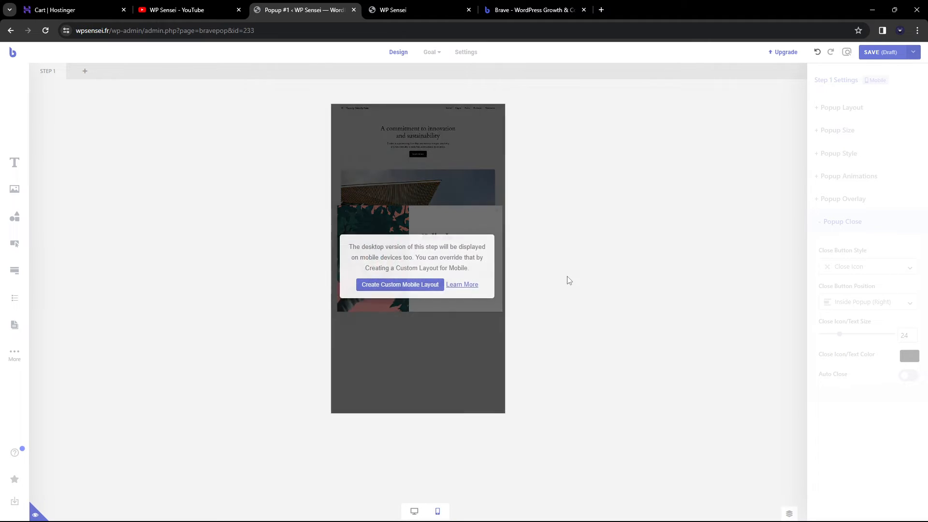
click(415, 511)
click(438, 512)
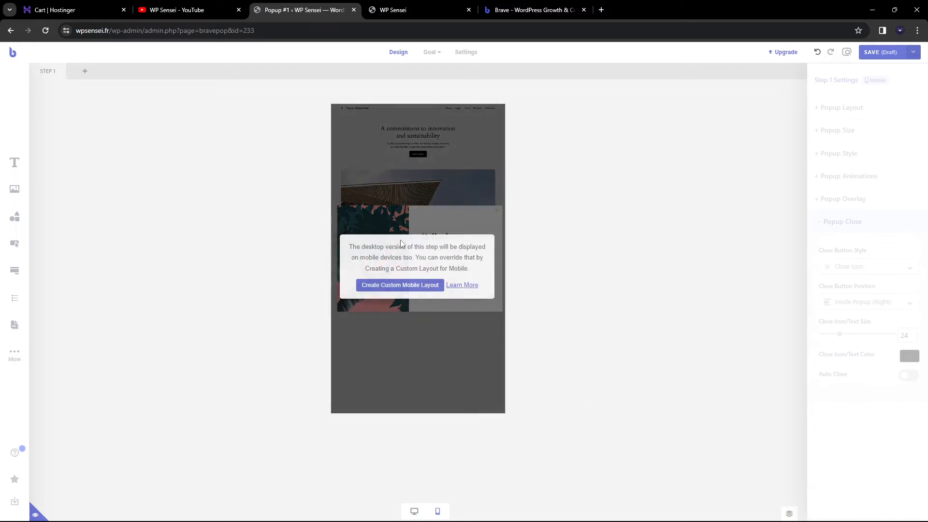
click(392, 285)
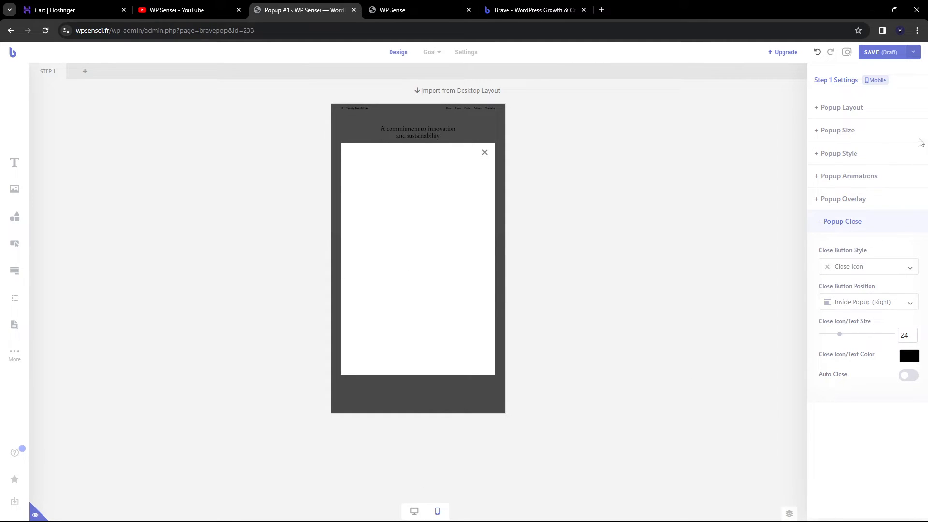
click(891, 115)
click(868, 338)
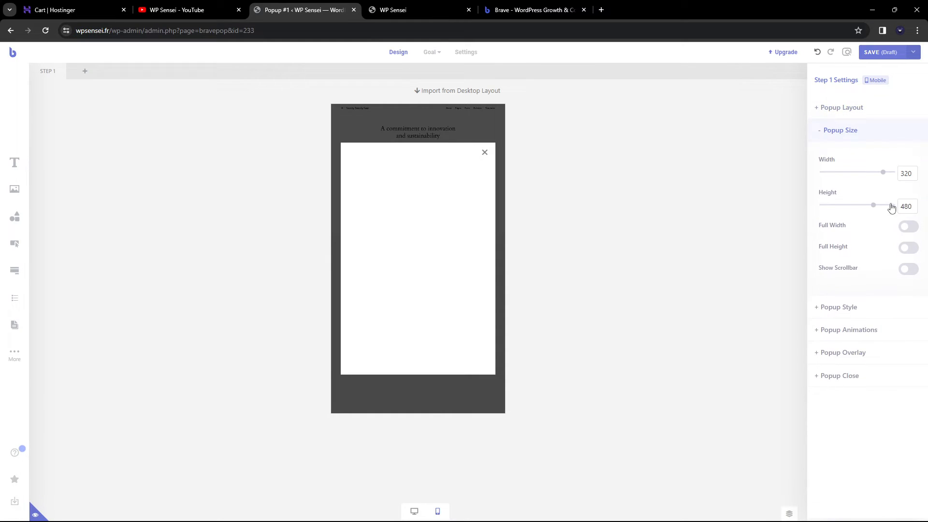
click(415, 512)
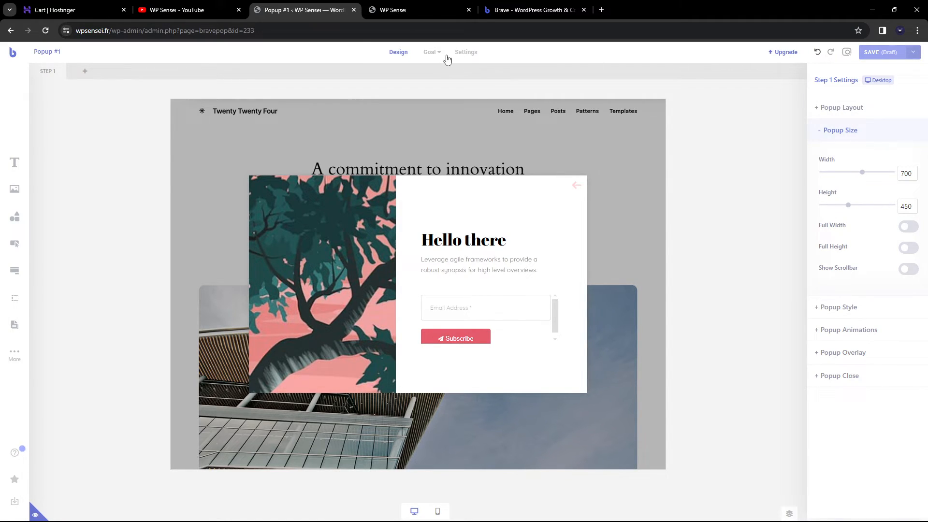
In Campaign Settings, compare Homepage and Selected Pages placement, then settle on Whole Site
click(465, 53)
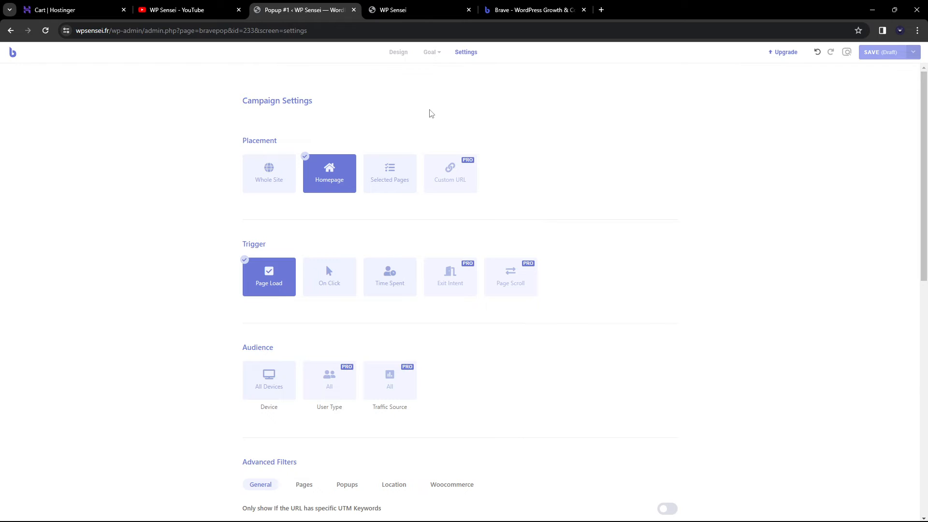
click(272, 173)
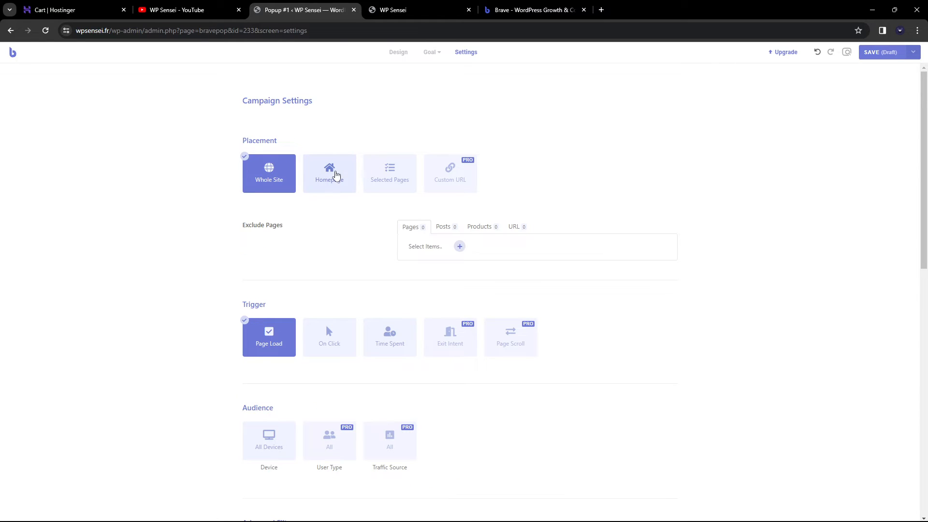
click(334, 176)
click(389, 175)
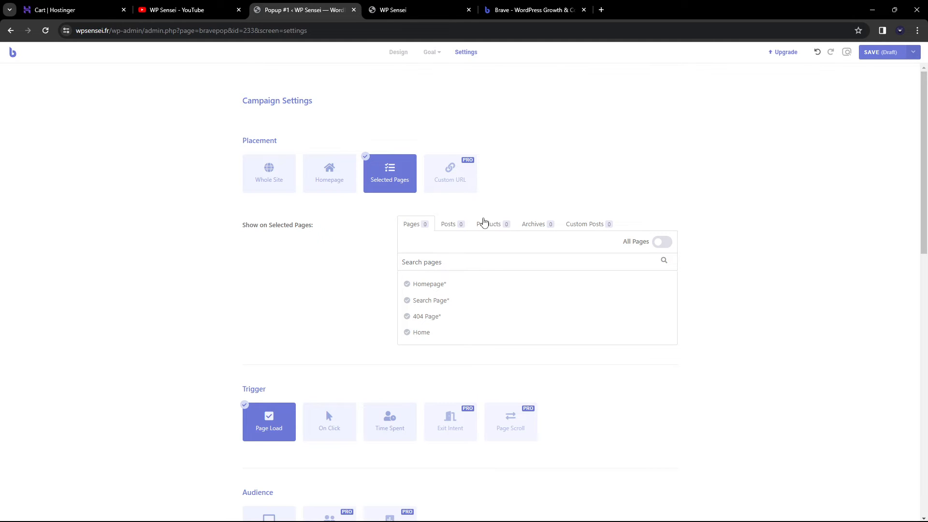
click(453, 227)
click(494, 226)
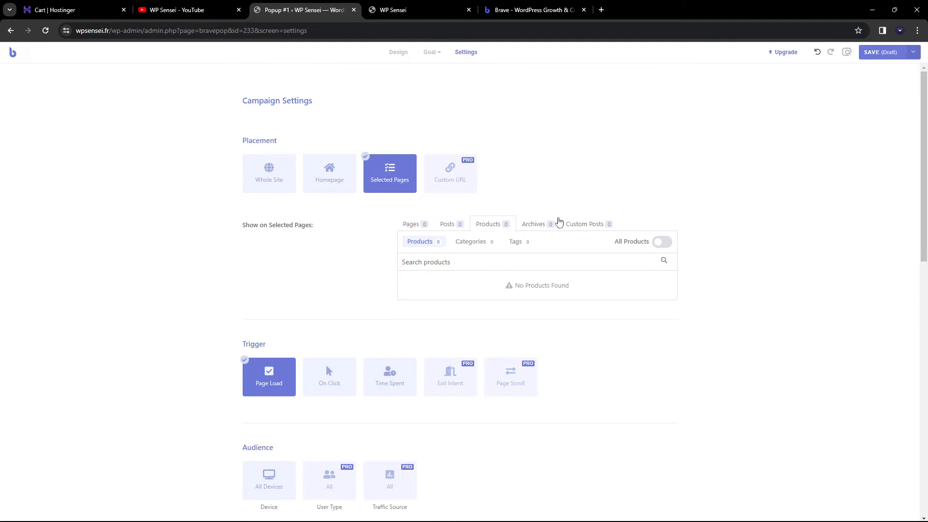
click(419, 226)
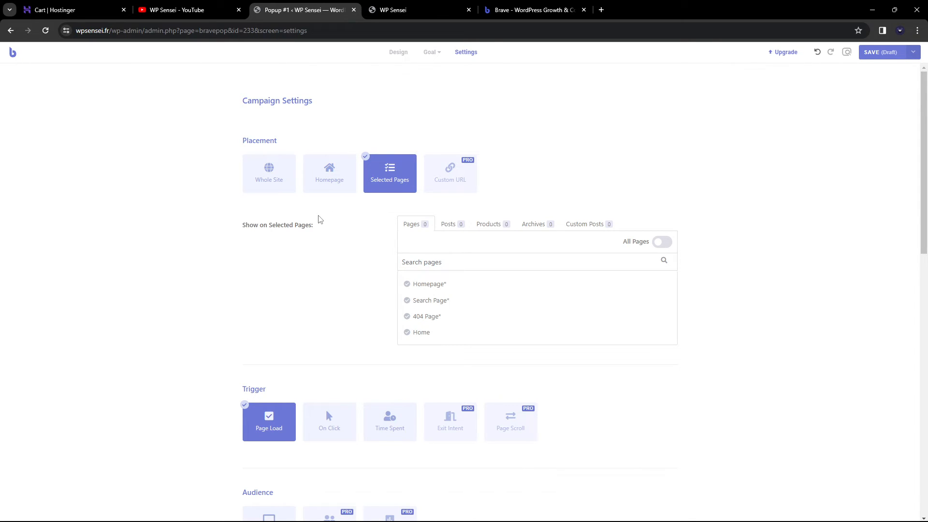
click(268, 175)
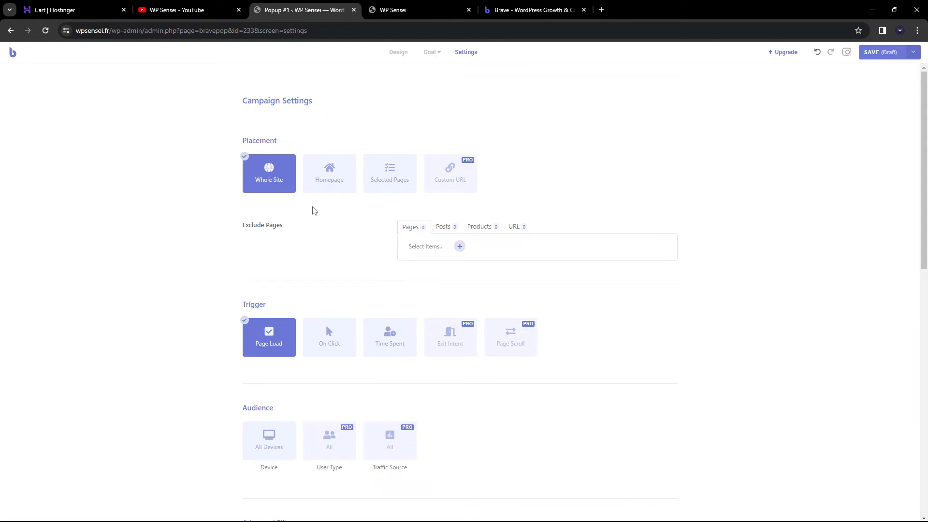
Switch the trigger to Time Spent with 10 seconds, after briefly trying On Click
scroll(301, 205, down, 2)
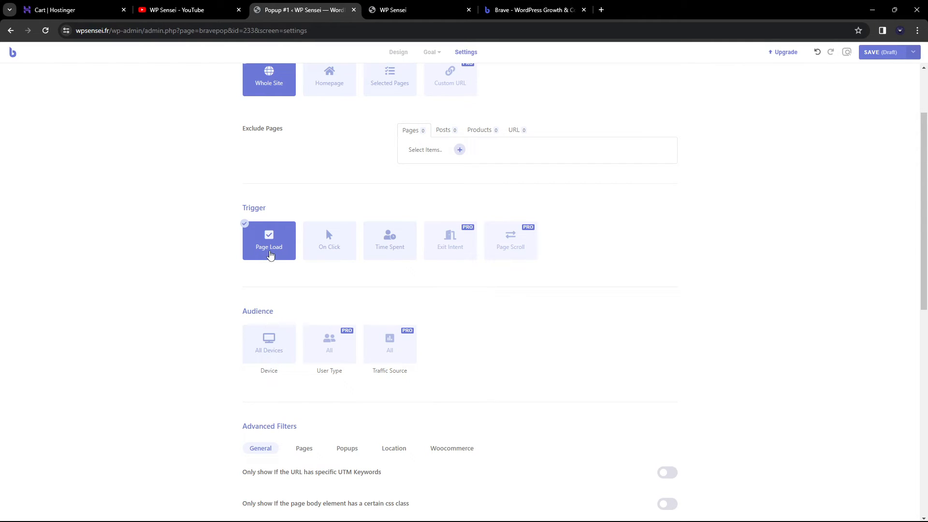
click(328, 242)
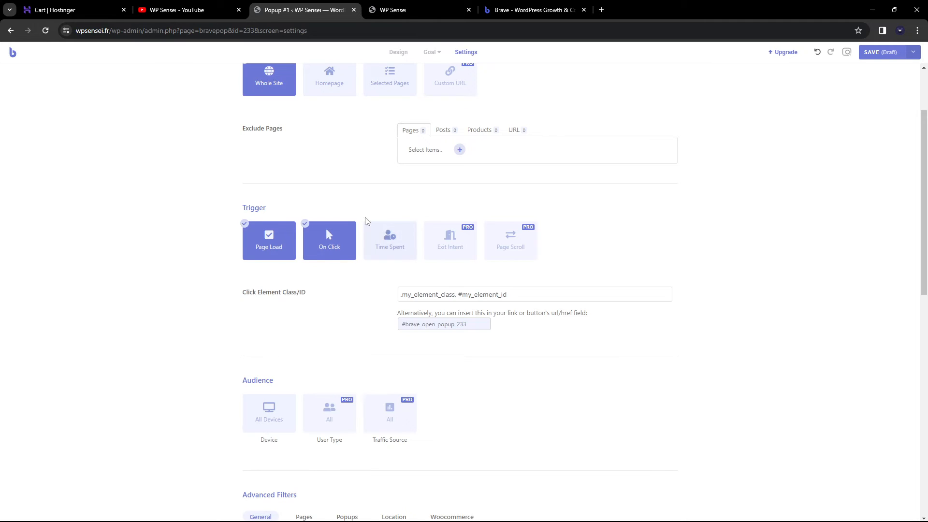
click(279, 245)
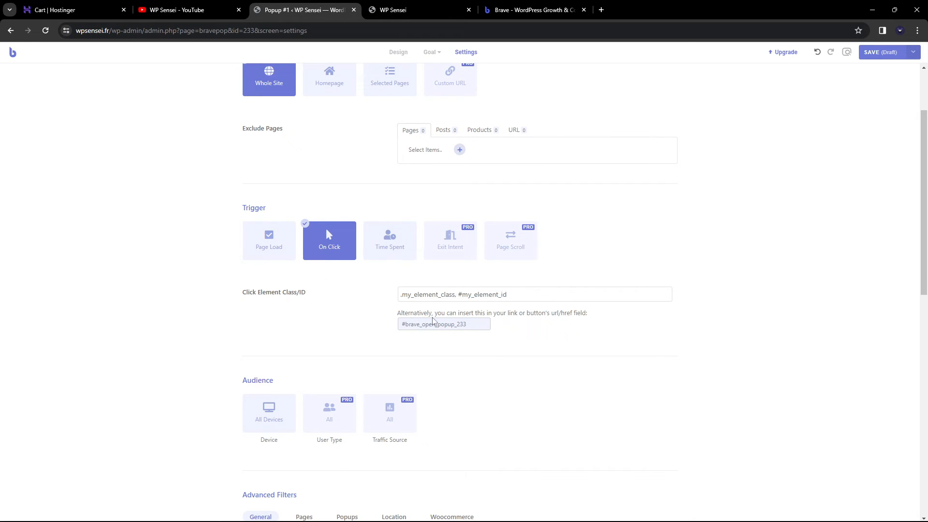
click(389, 238)
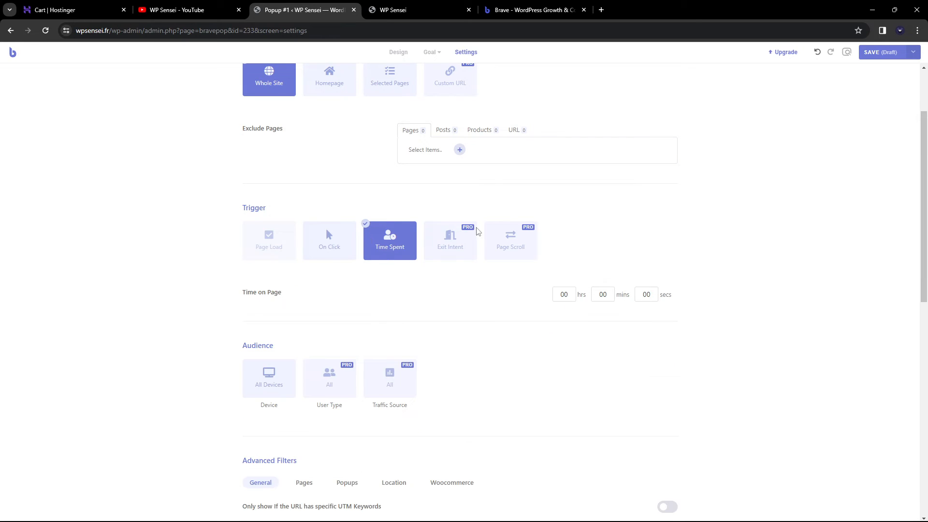
click(347, 251)
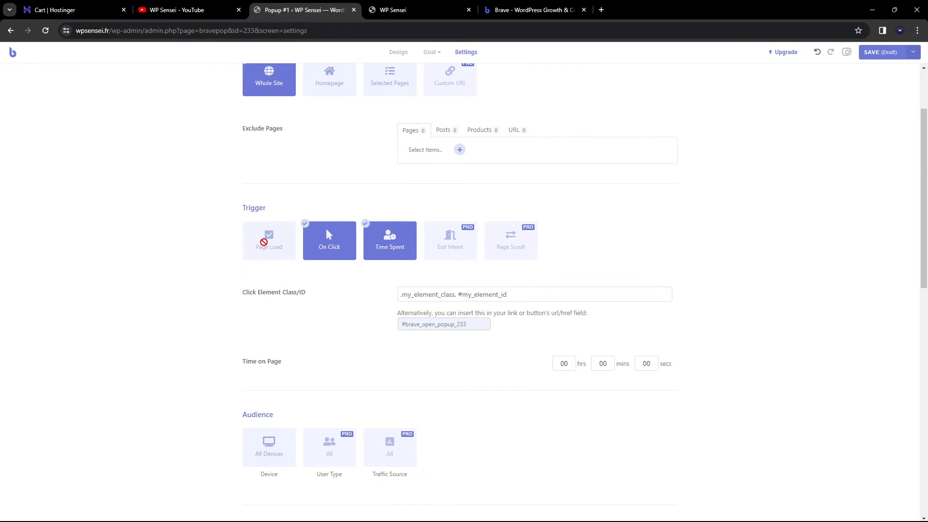
click(334, 248)
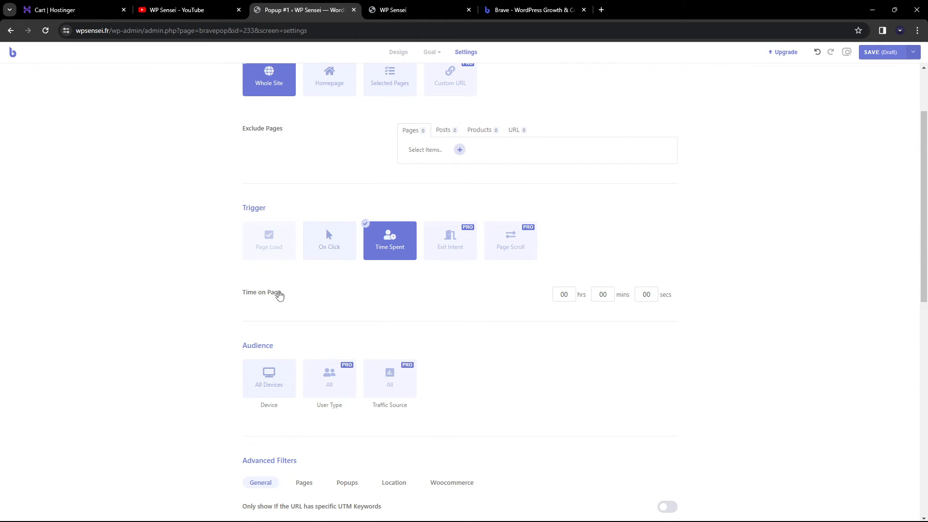
double_click(647, 296)
text(10)
click(772, 292)
Set the trigger back to Page Load after retrying Time Spent and On Click
scroll(310, 175, up, 2)
scroll(655, 363, down, 2)
click(269, 240)
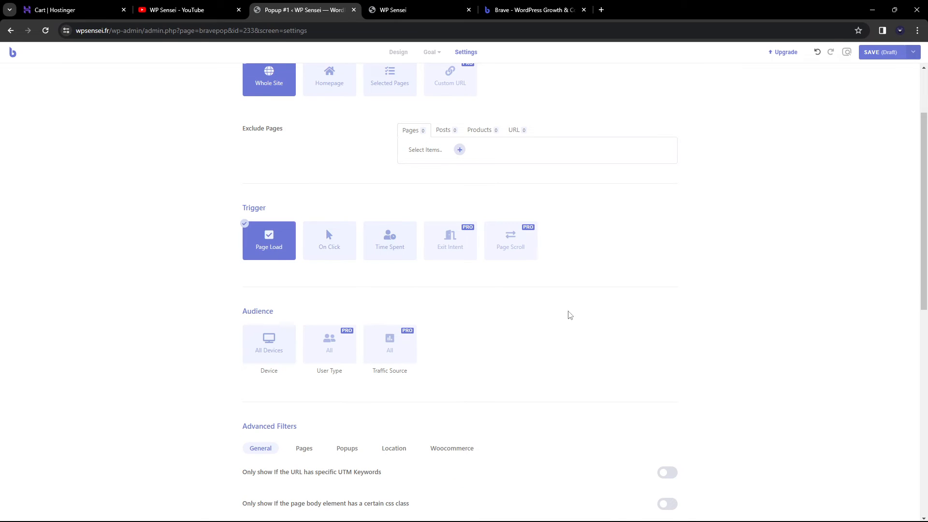
scroll(322, 251, down, 2)
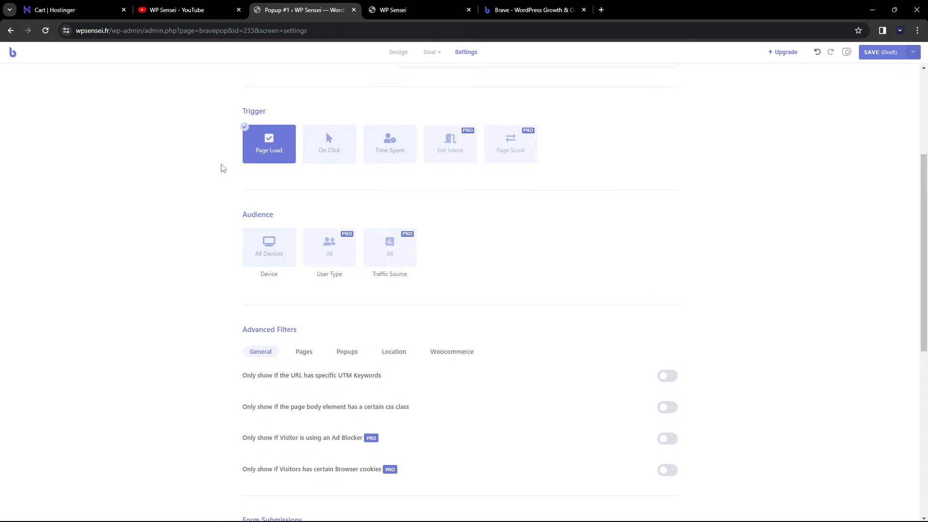
click(391, 164)
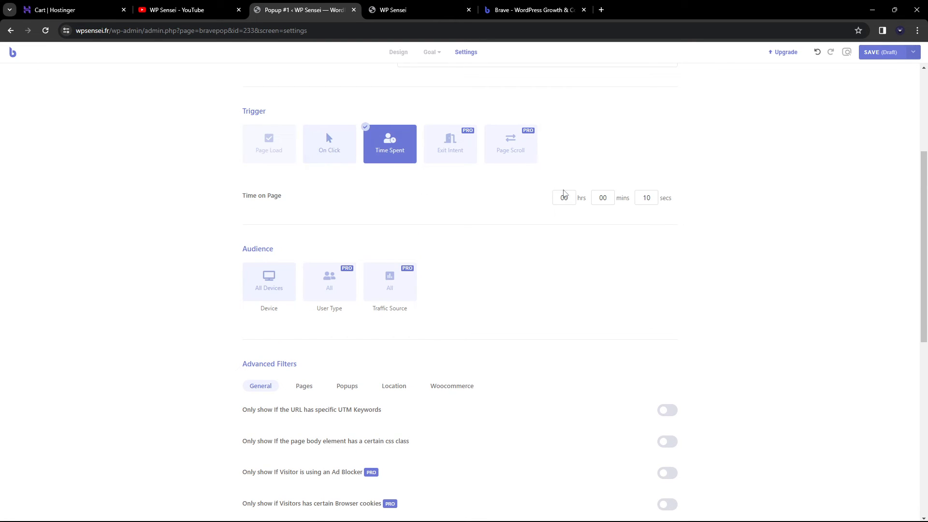
click(330, 145)
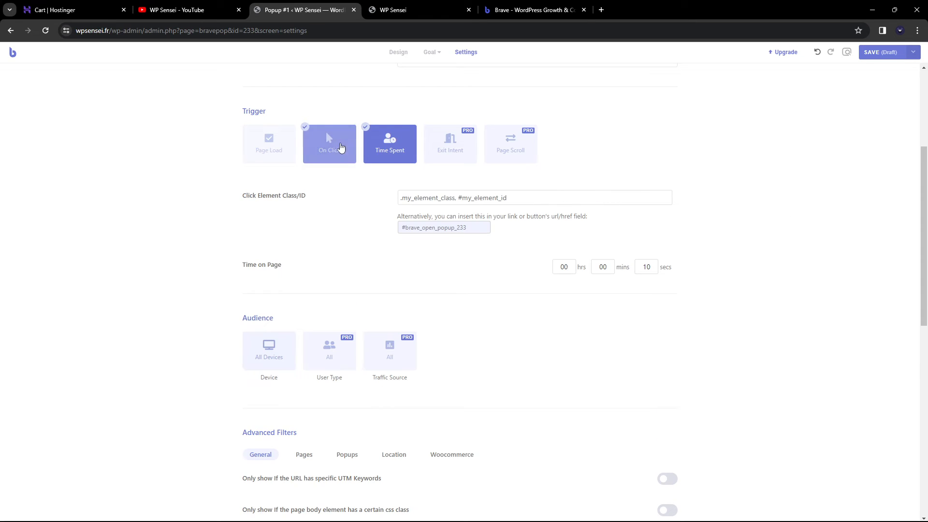
click(275, 151)
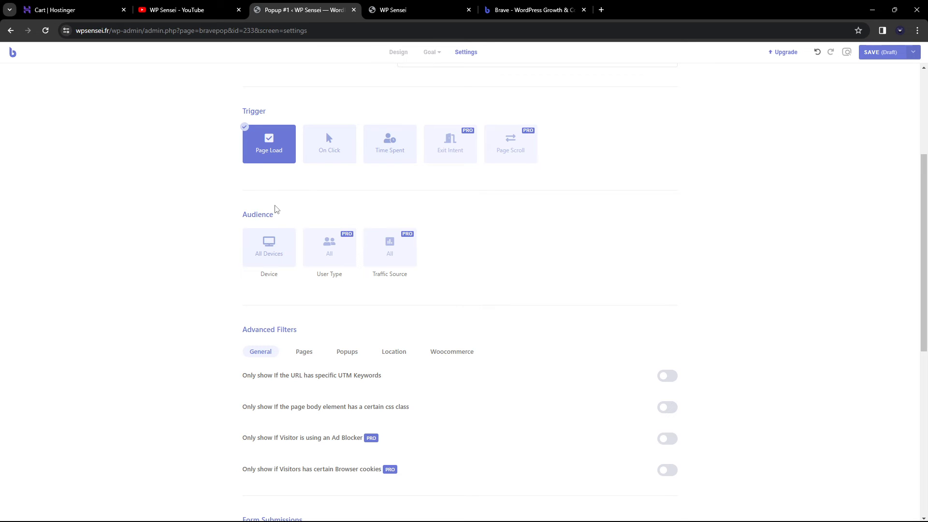
scroll(208, 193, down, 1)
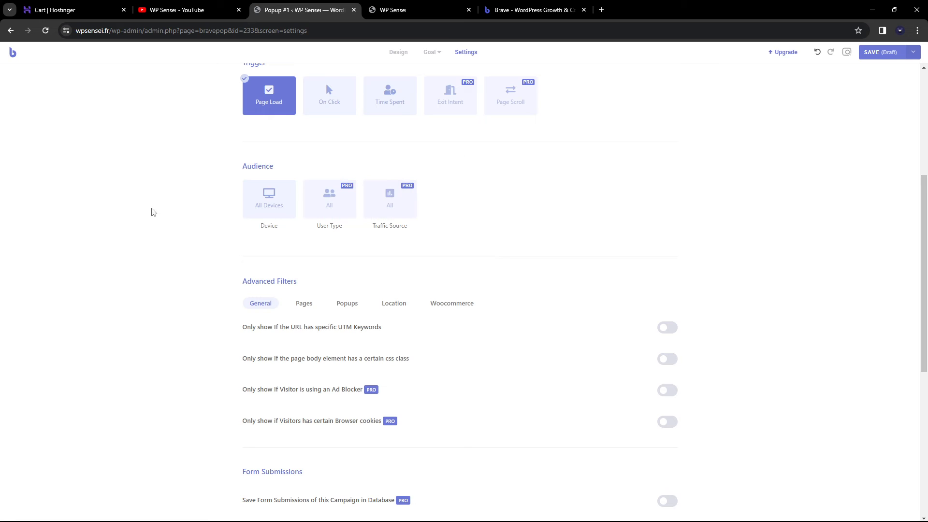
scroll(224, 207, down, 3)
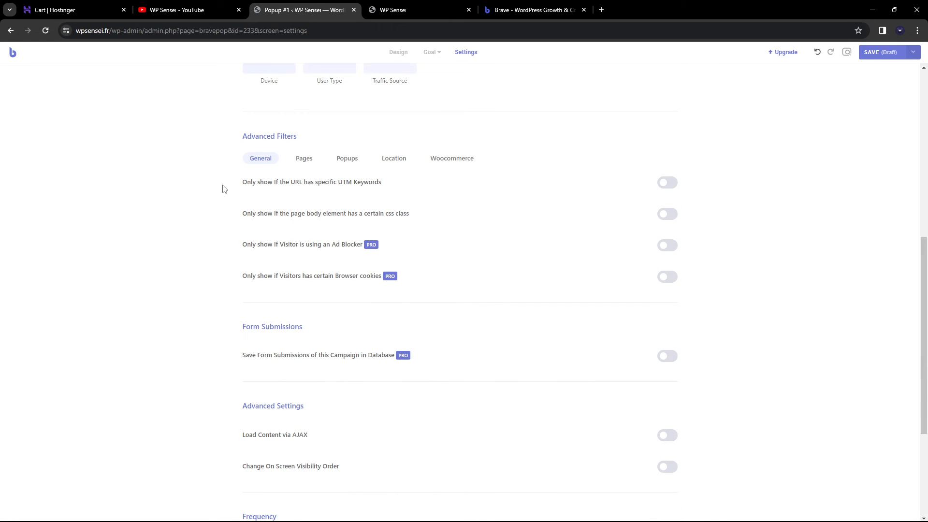
scroll(224, 193, down, 2)
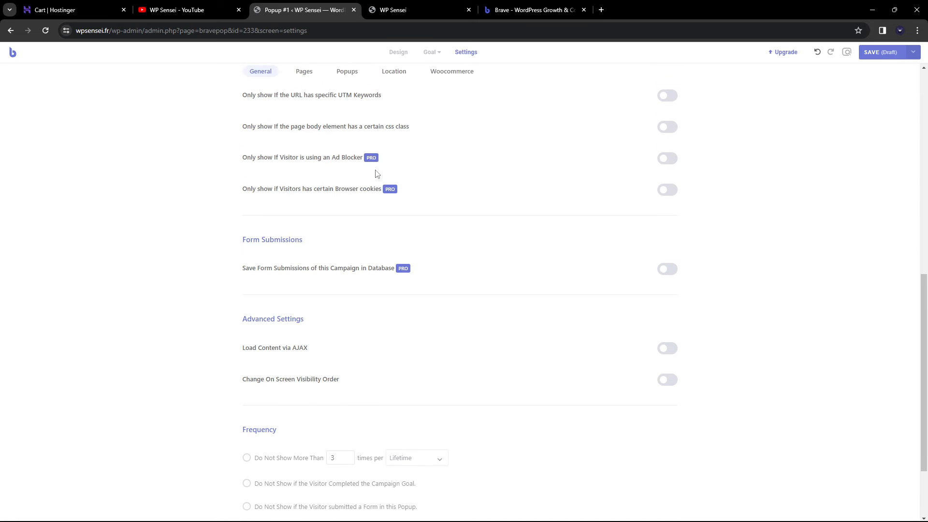
scroll(376, 174, up, 1)
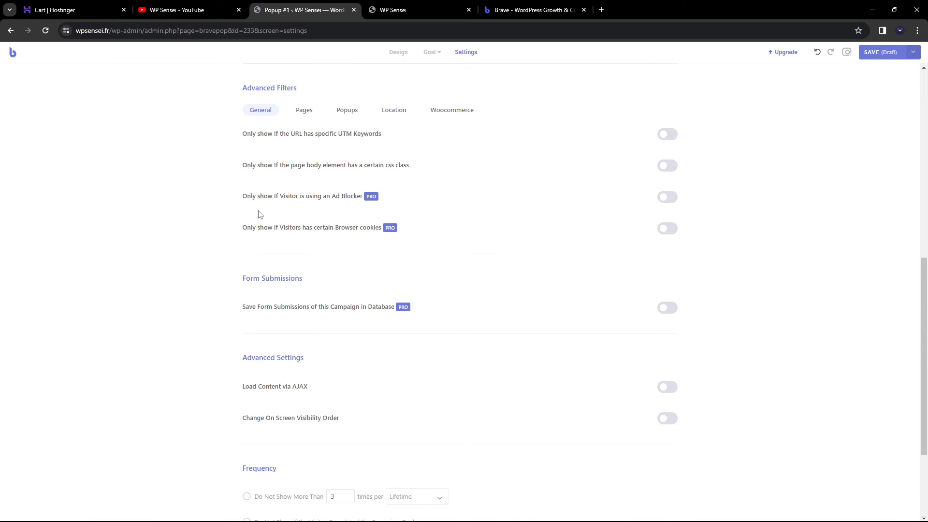
scroll(258, 214, down, 3)
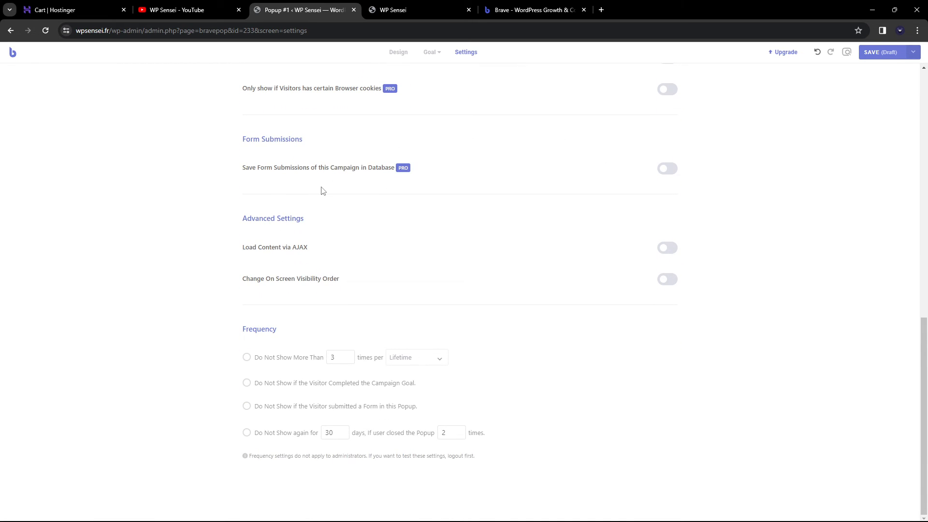
scroll(245, 357, up, 10)
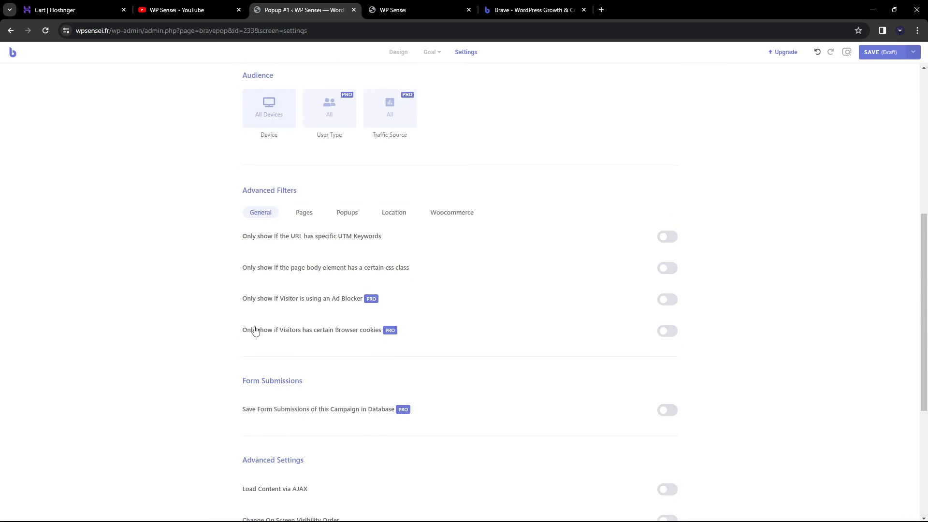
scroll(357, 180, down, 11)
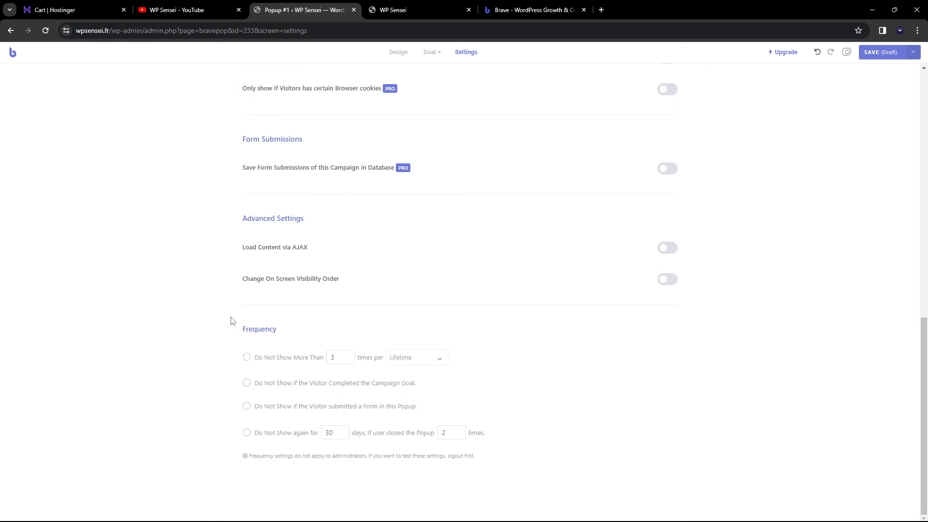
click(247, 359)
click(249, 358)
click(247, 359)
click(430, 363)
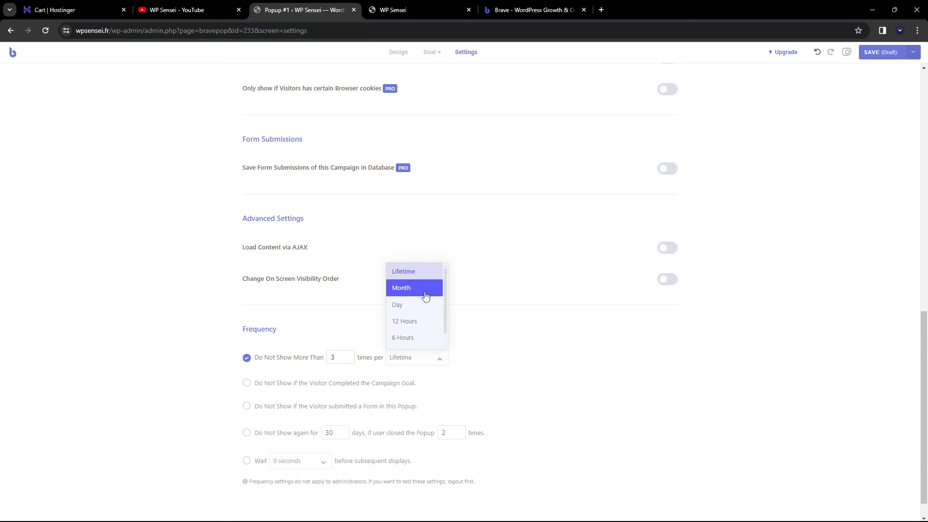
scroll(424, 326, down, 1)
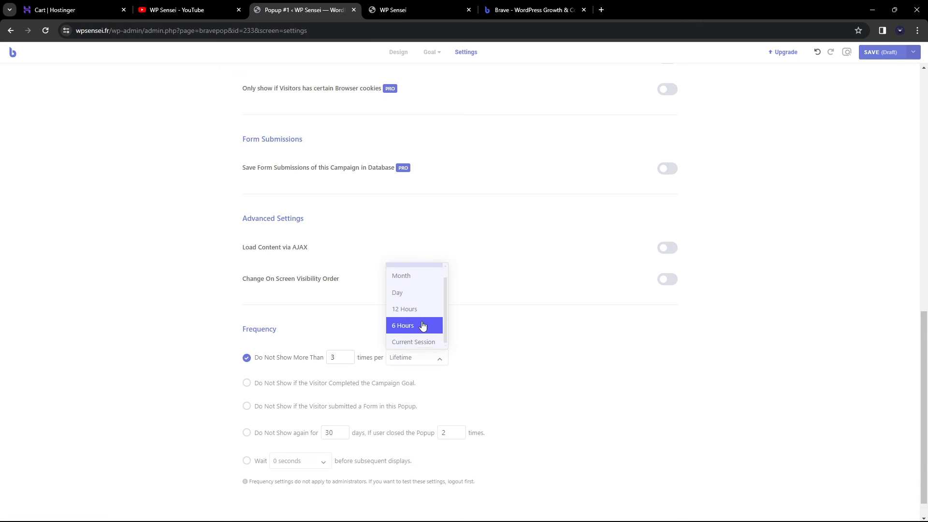
scroll(426, 322, up, 1)
double_click(340, 358)
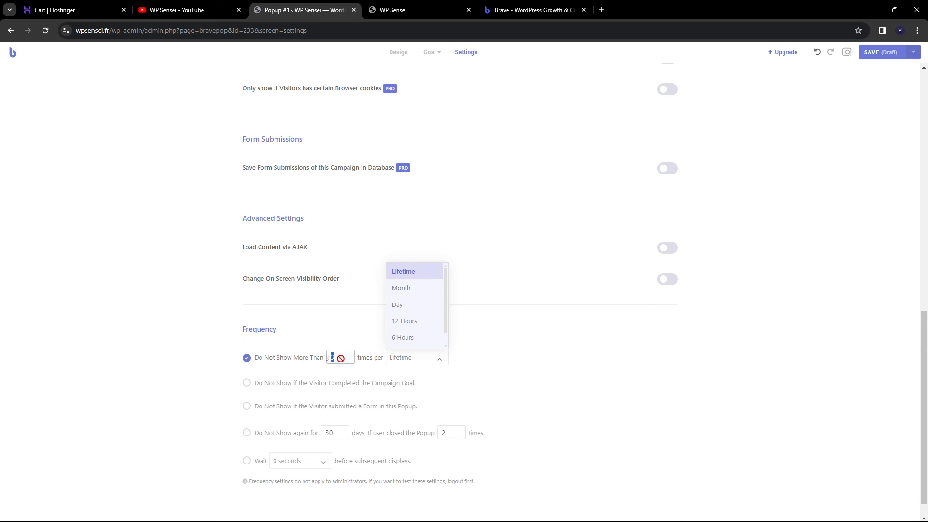
click(292, 348)
drag(340, 357, 266, 358)
click(303, 339)
click(249, 359)
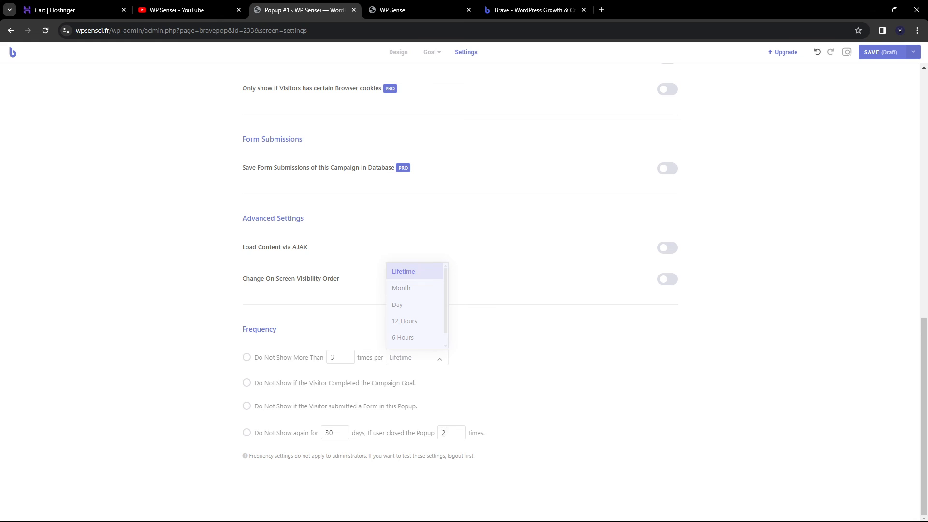
click(247, 433)
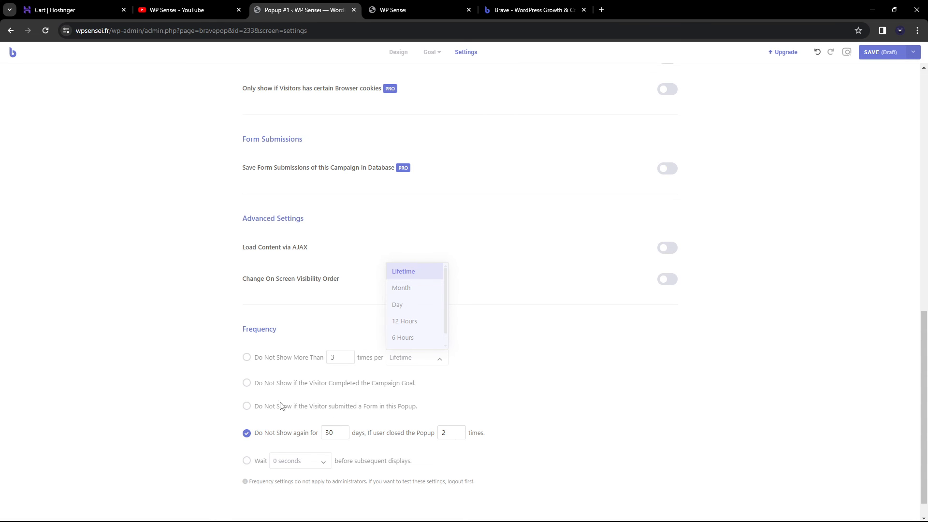
click(243, 434)
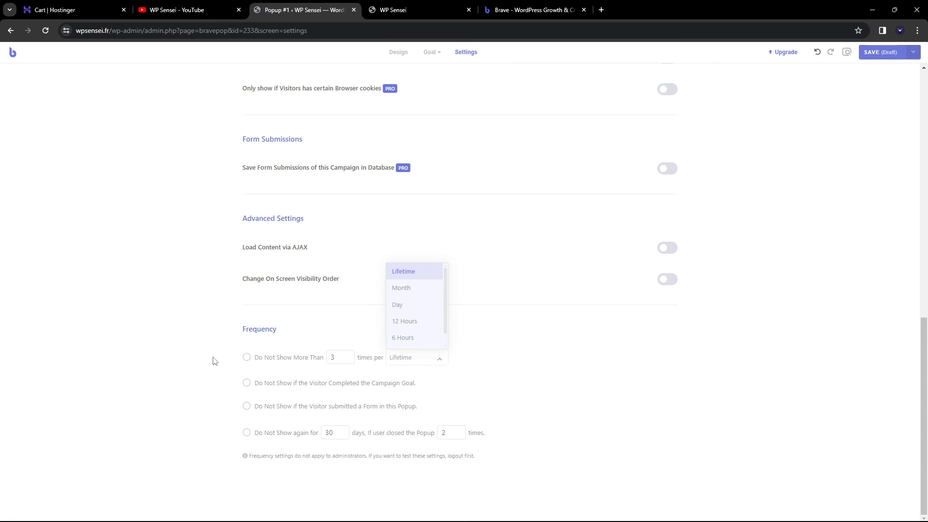
scroll(212, 367, up, 10)
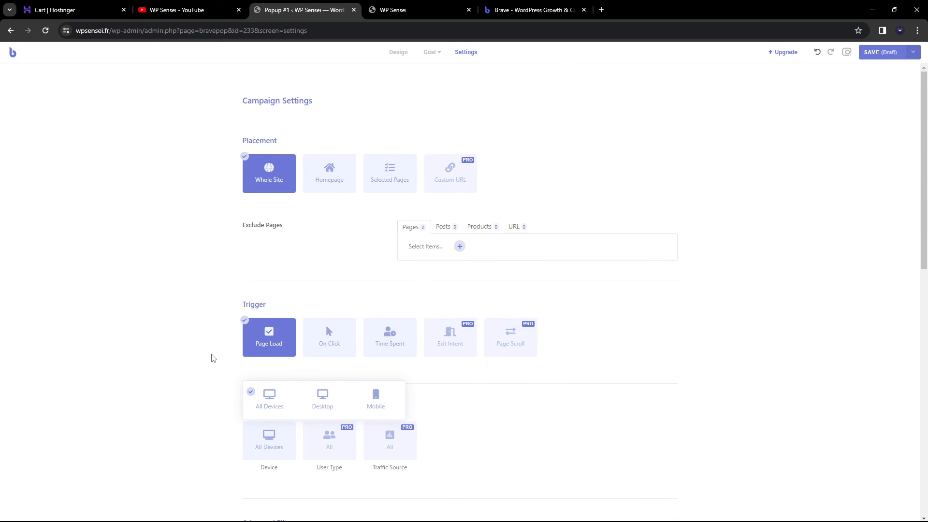
Save Popup #1 as a draft, then reopen it from All Campaigns, skipping the tour
click(881, 53)
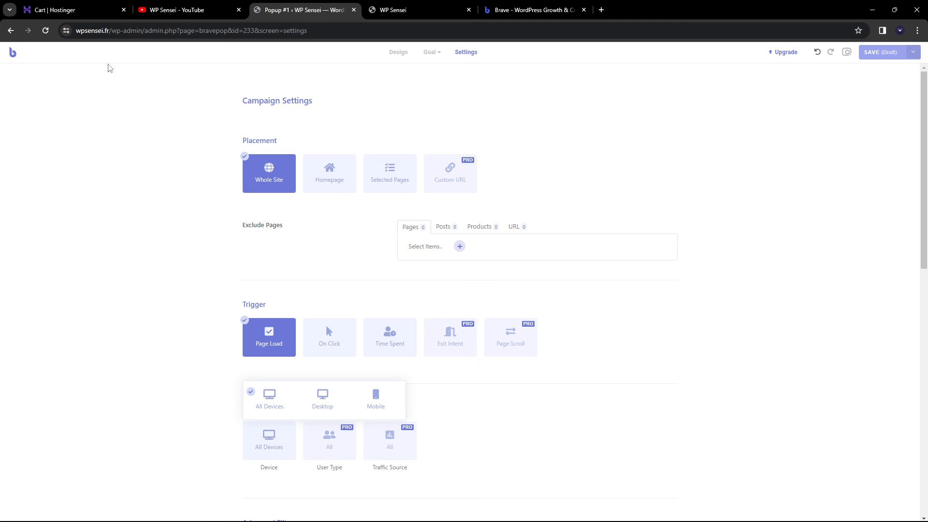
click(9, 56)
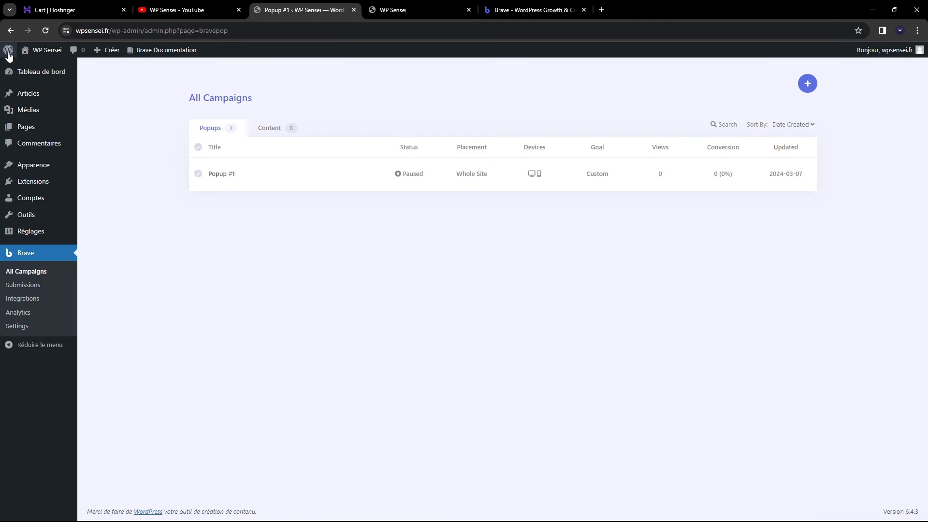
click(217, 175)
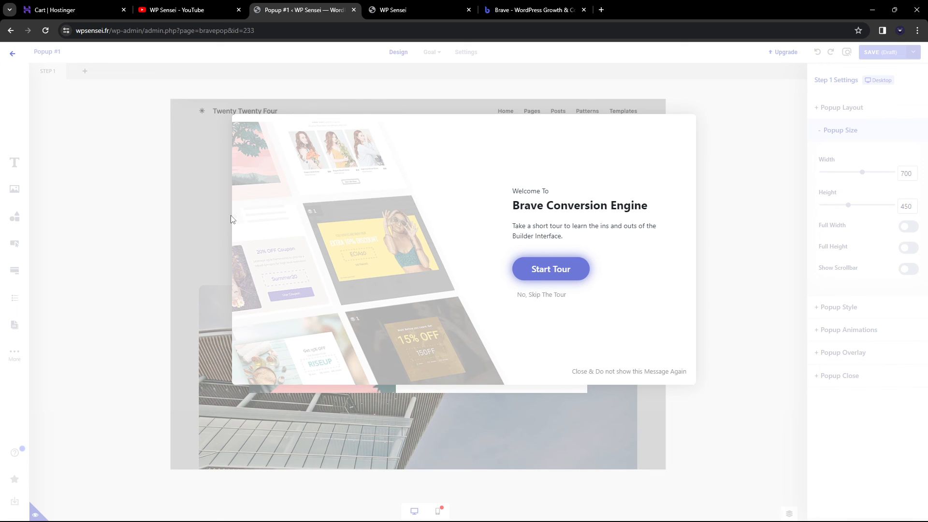
click(535, 296)
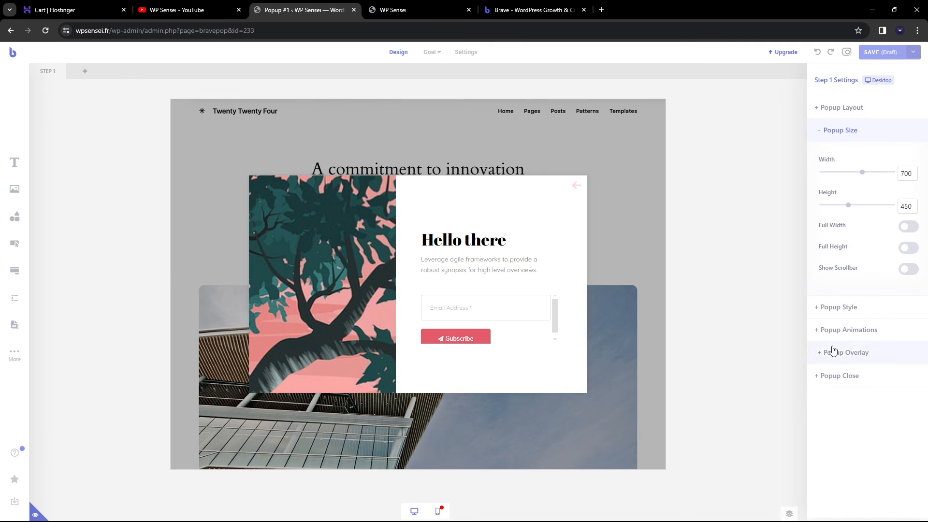
Review the popup's campaign settings, then go back to the All Campaigns list
click(467, 53)
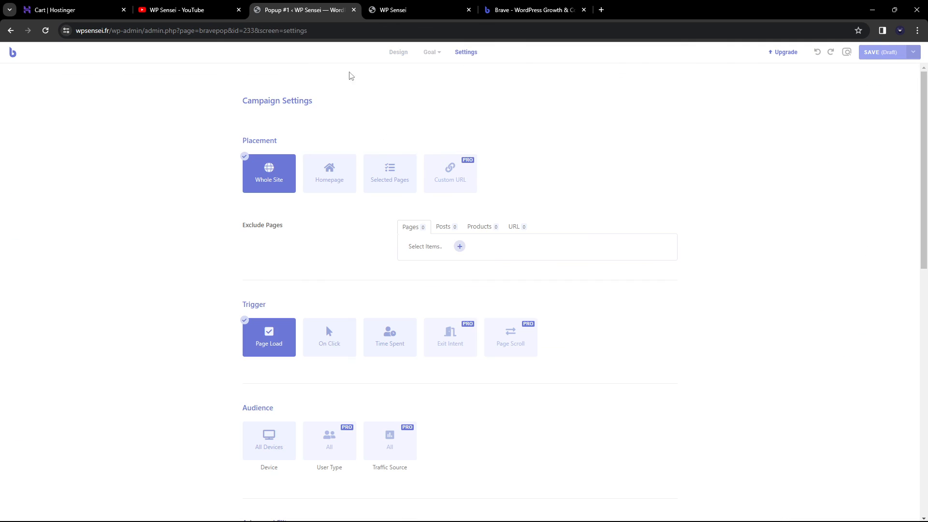
scroll(520, 201, down, 3)
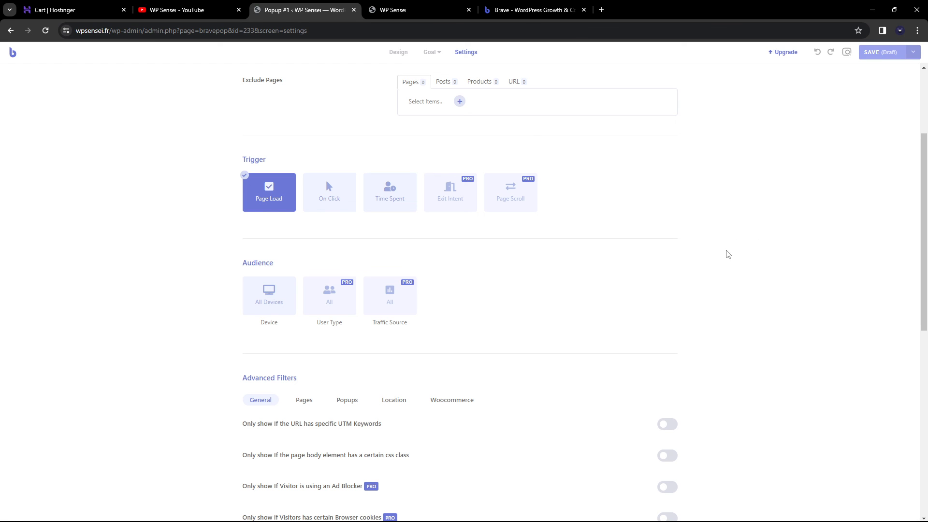
scroll(521, 259, up, 3)
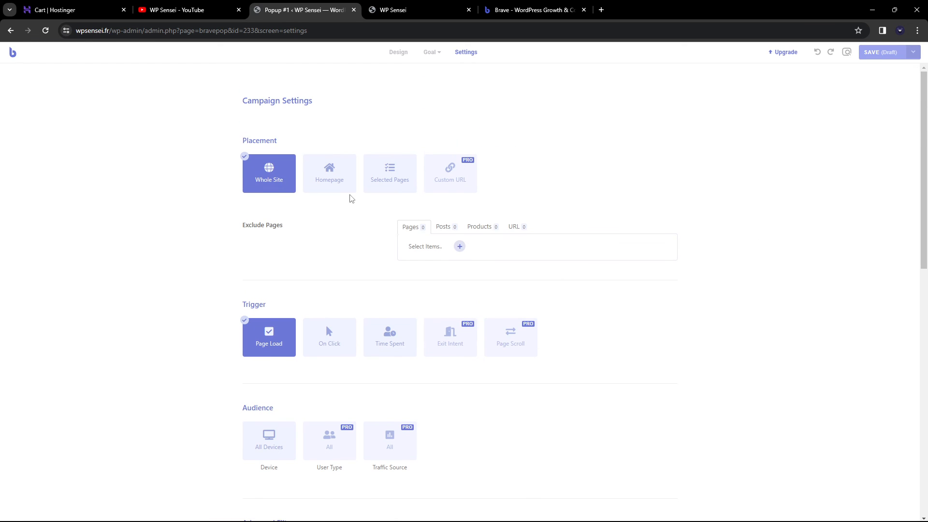
click(12, 52)
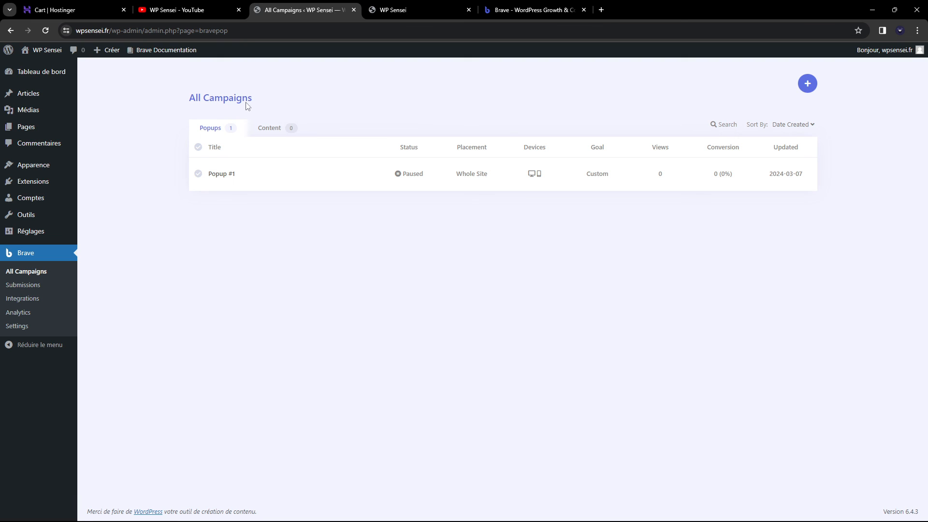
Glance at the YouTube tab, then switch to the Cart | Hostinger checkout tab
click(154, 5)
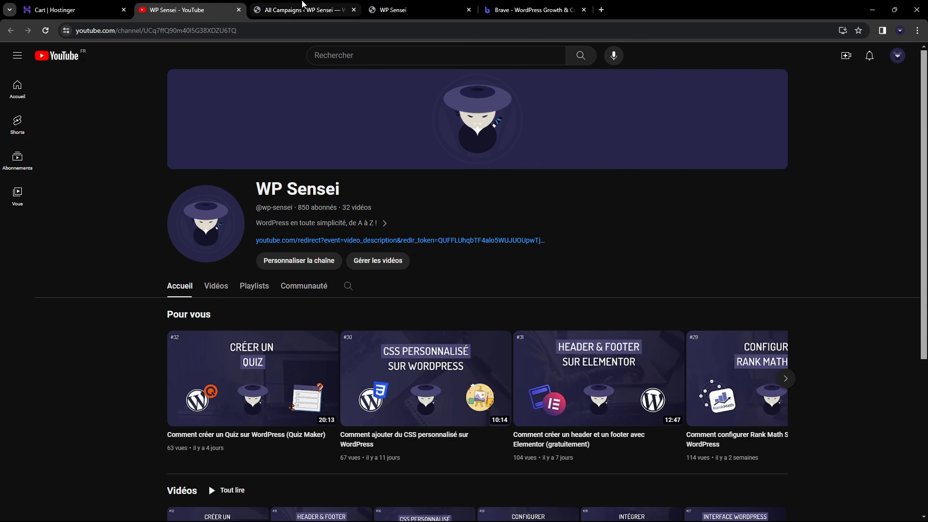
click(306, 8)
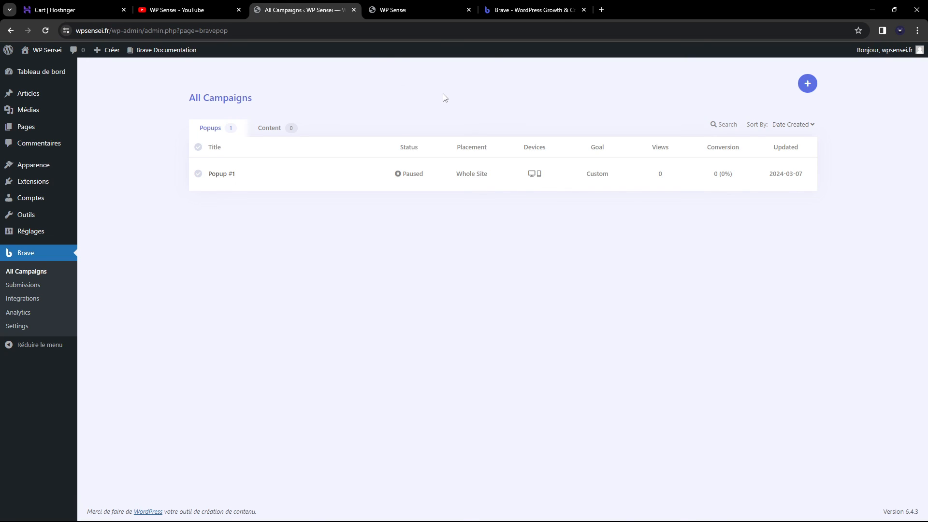
click(89, 6)
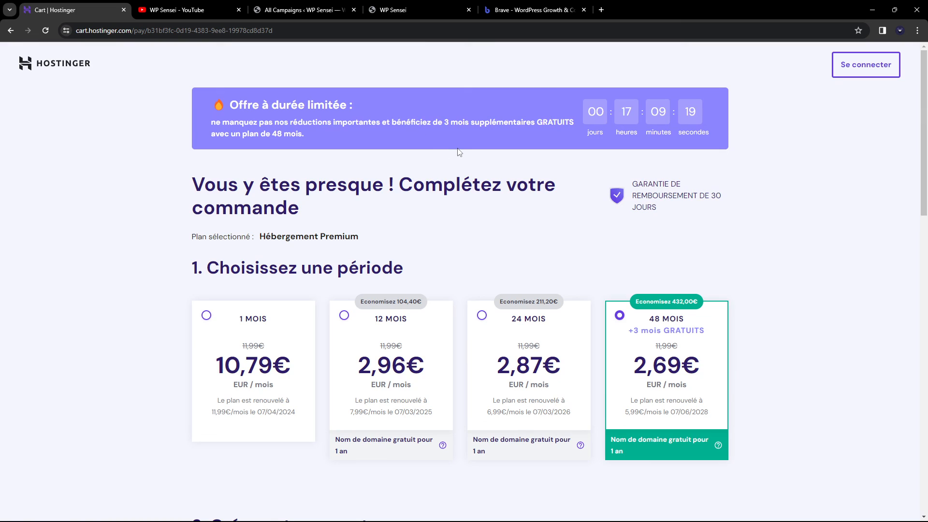